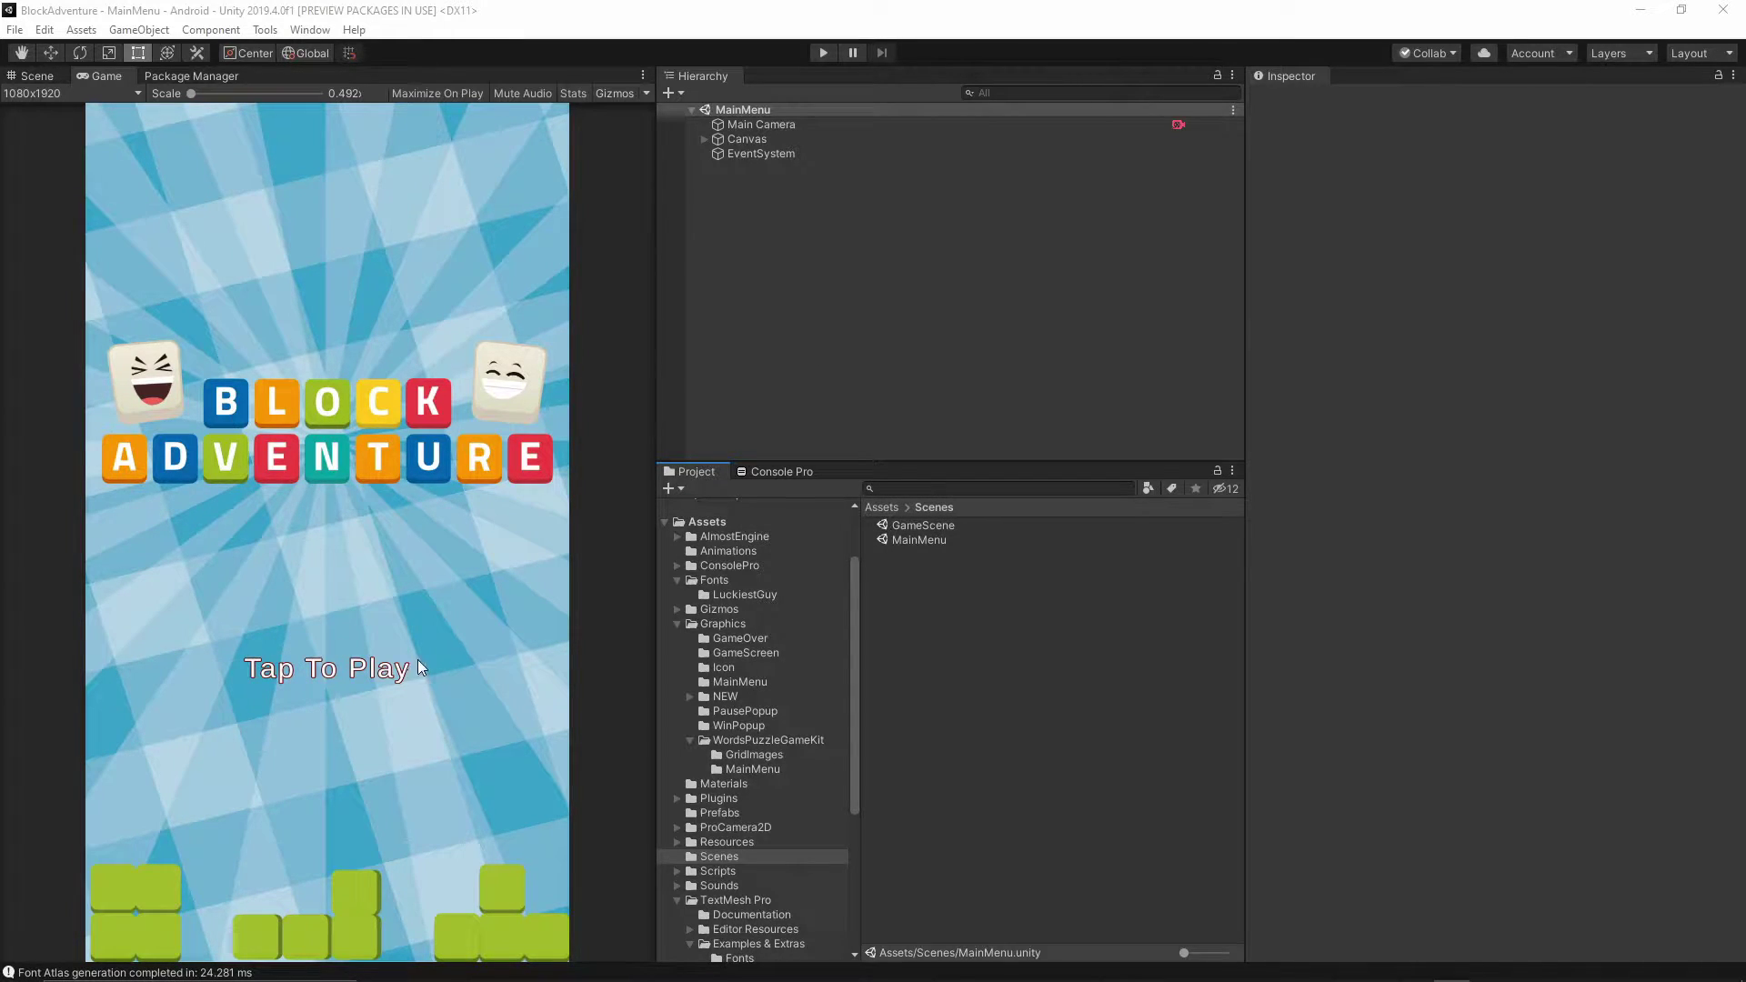
- Play-test the game from the main menu into the block grid screen and stop the run
{"action": "key", "text": "ctrl+p"}
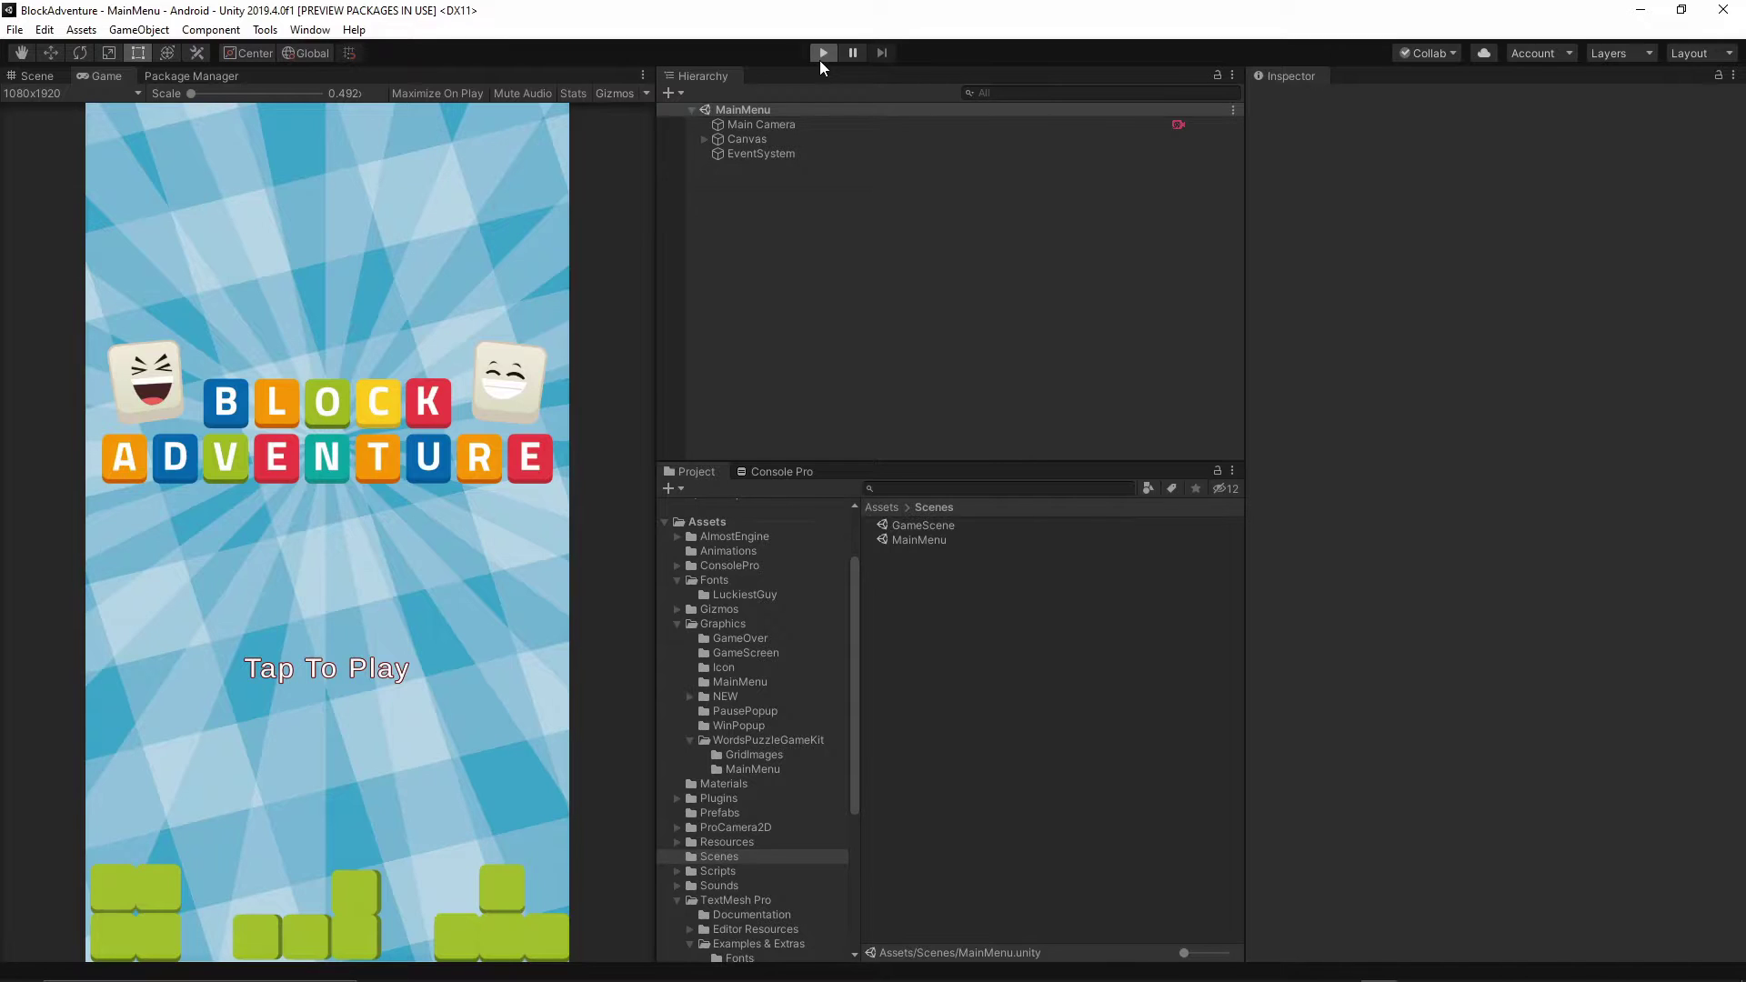
{"action": "left_click", "coordinate": [418, 686]}
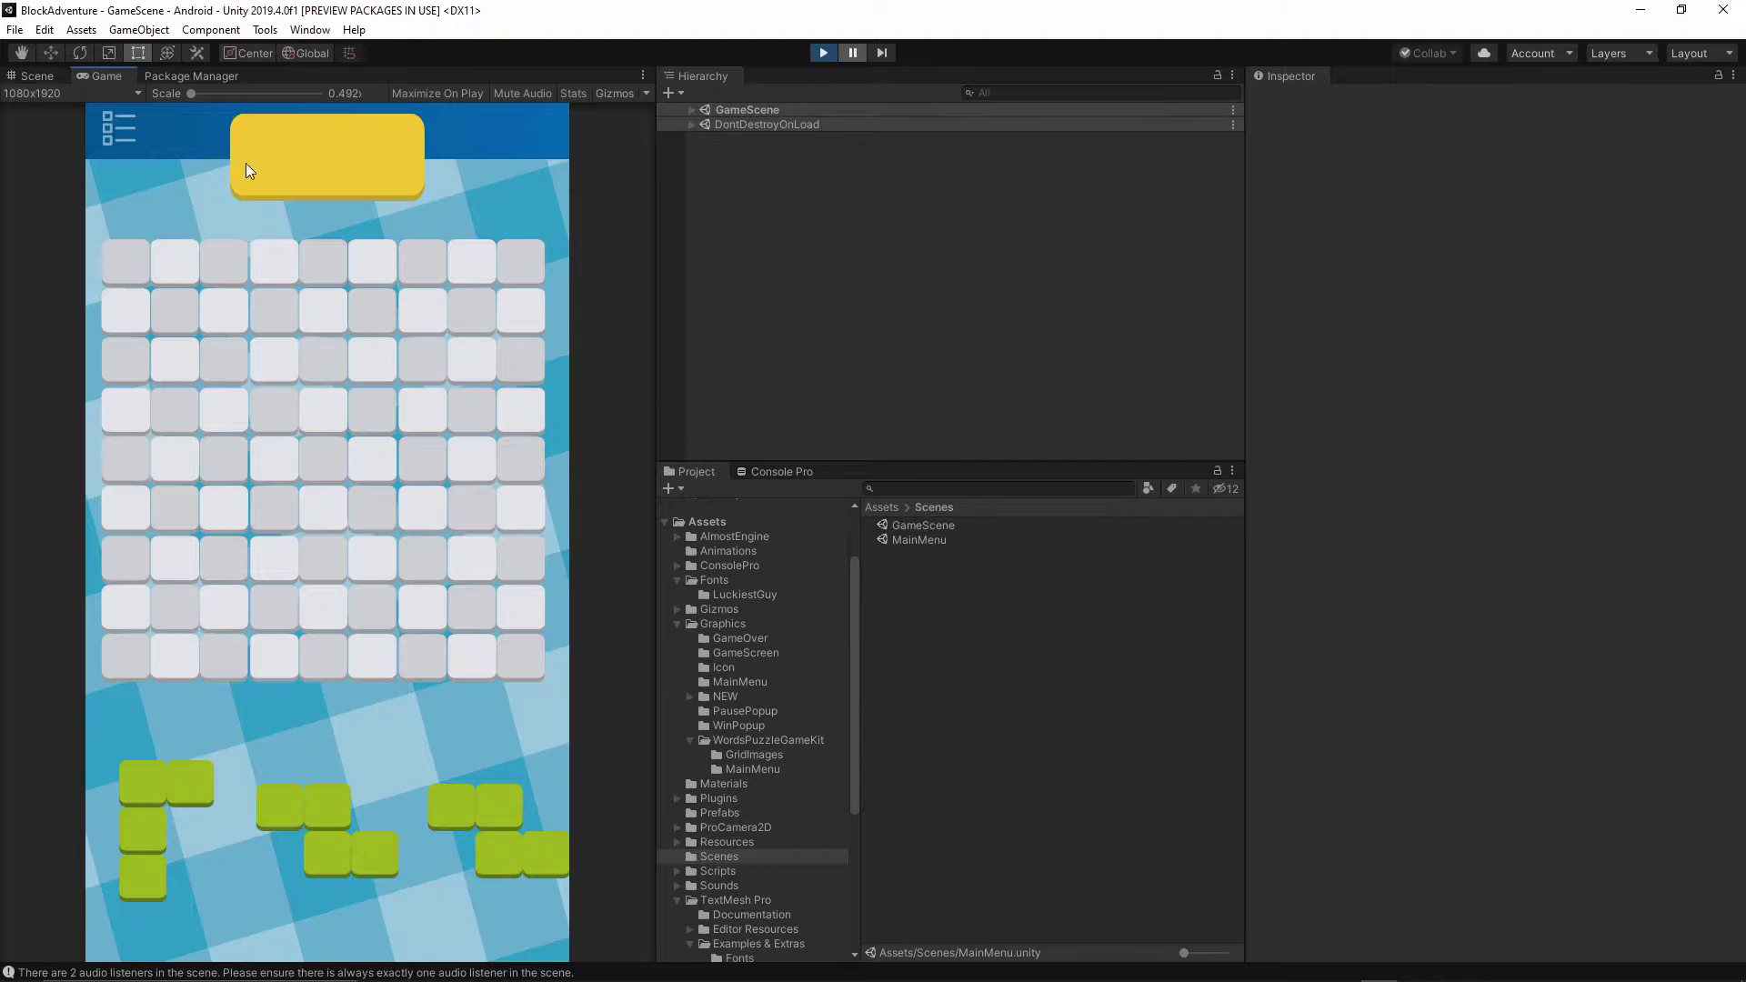
{"action": "left_click", "coordinate": [816, 52]}
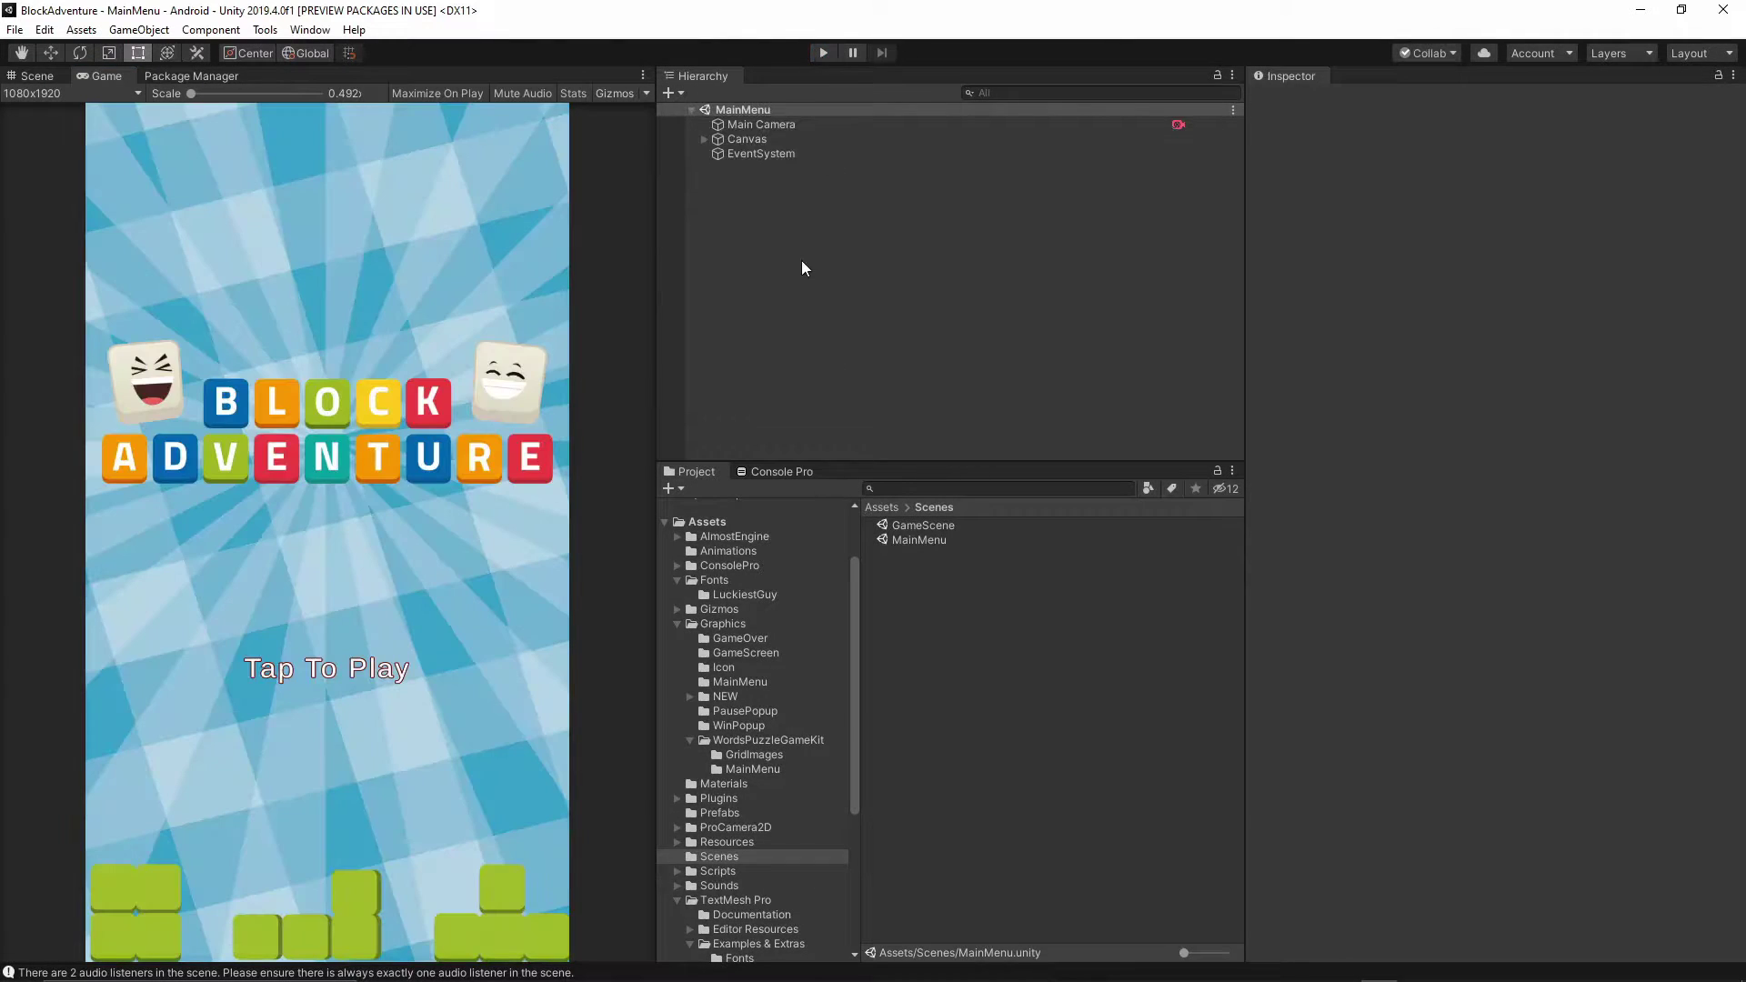
- Open GameScene from the Scenes folder for editing
{"action": "double_click", "coordinate": [935, 526]}
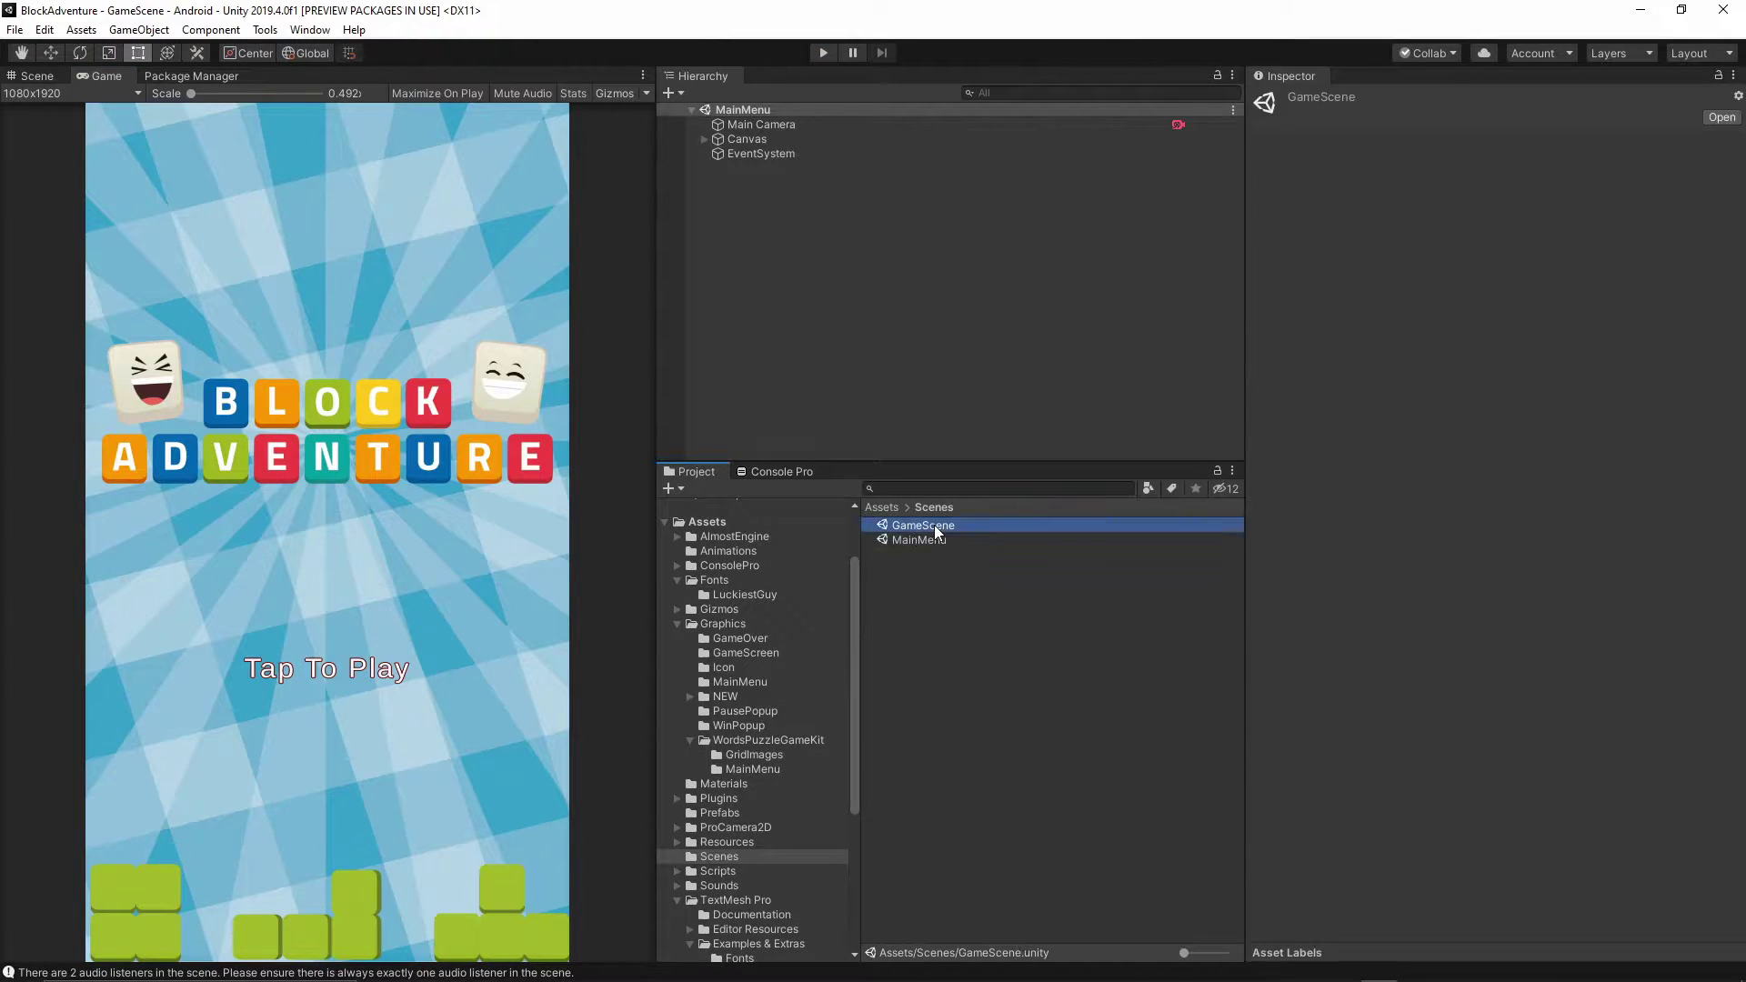
{"action": "left_click", "coordinate": [1006, 357]}
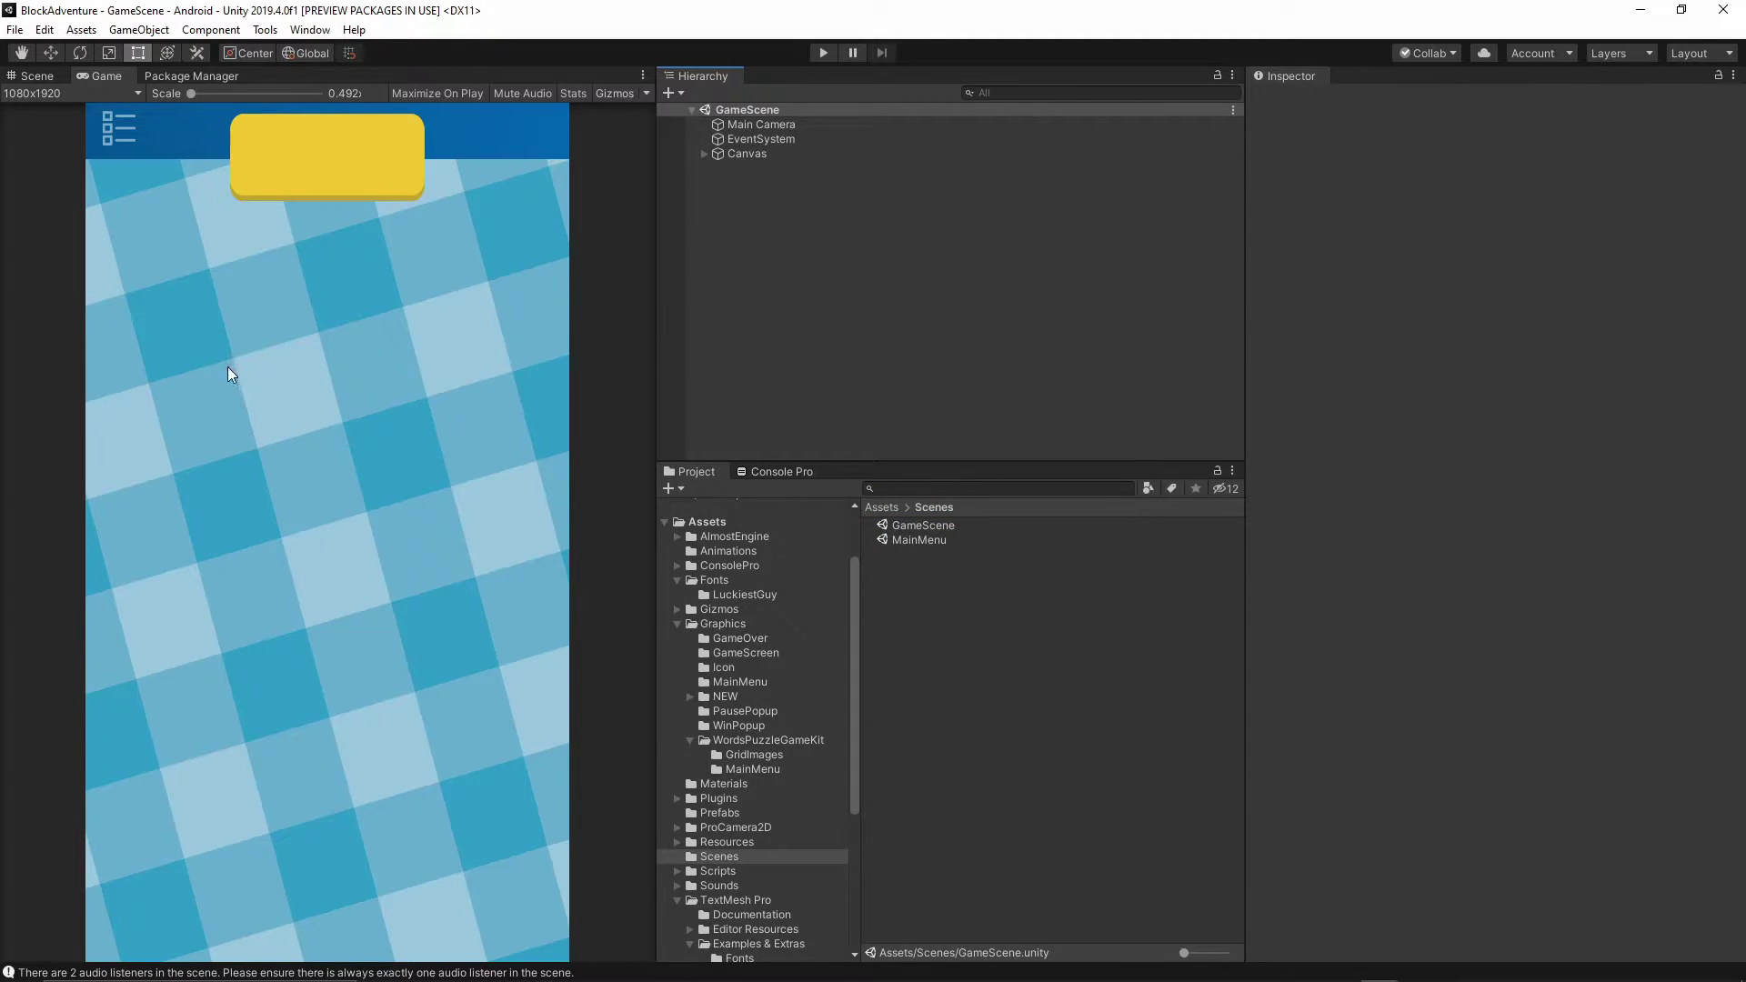
- Inspect TextMeshPro versions 3.0.0, 2.1.1 and 2.0.1 among all packages in the Package Manager and close it
{"action": "left_click", "coordinate": [309, 30]}
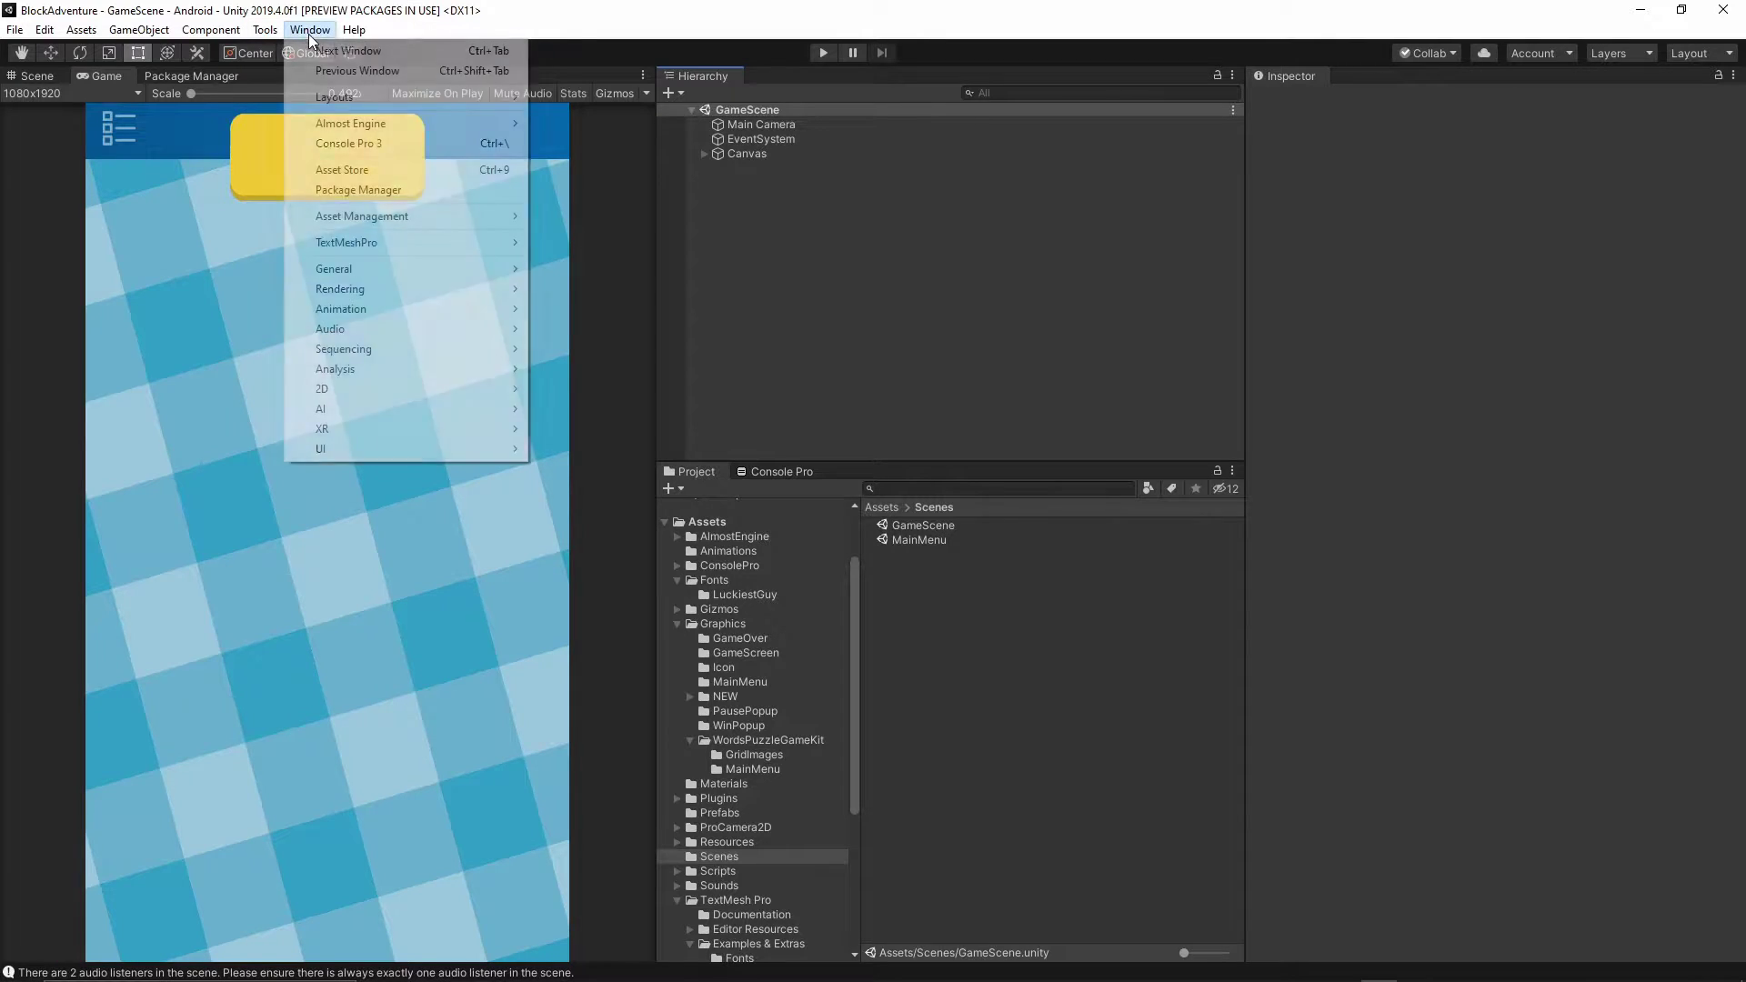
{"action": "left_click", "coordinate": [394, 191]}
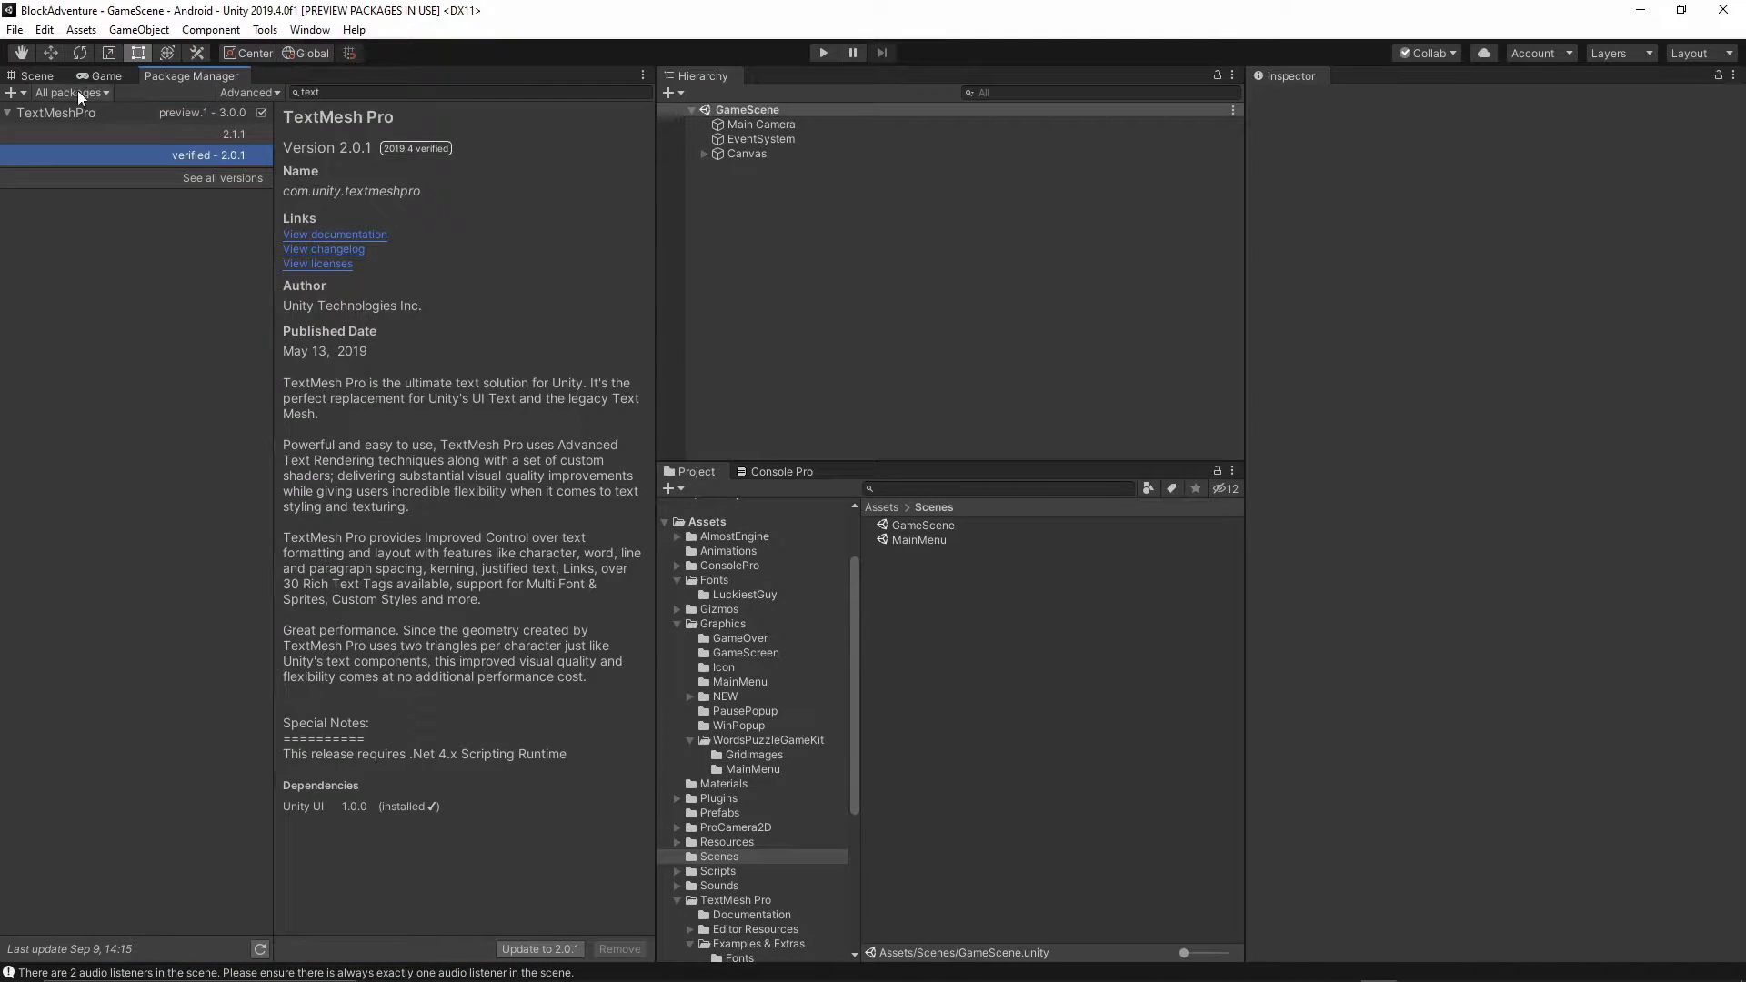
{"action": "left_click", "coordinate": [64, 92]}
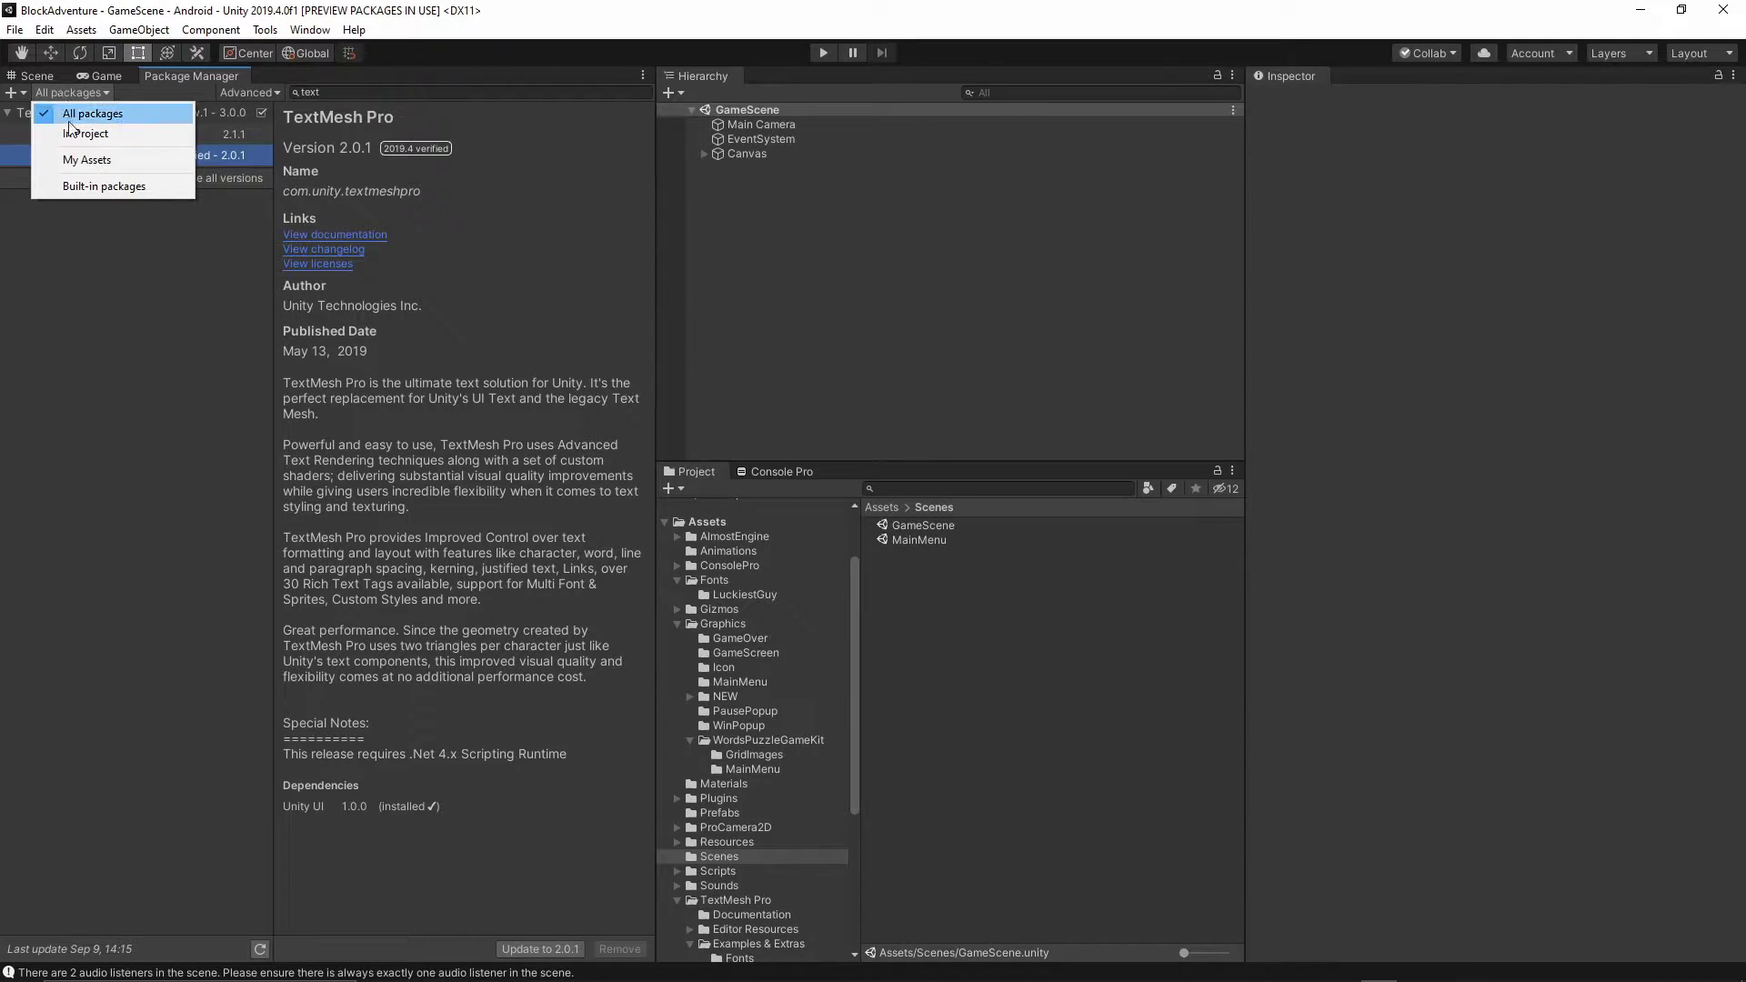
{"action": "left_click", "coordinate": [121, 115]}
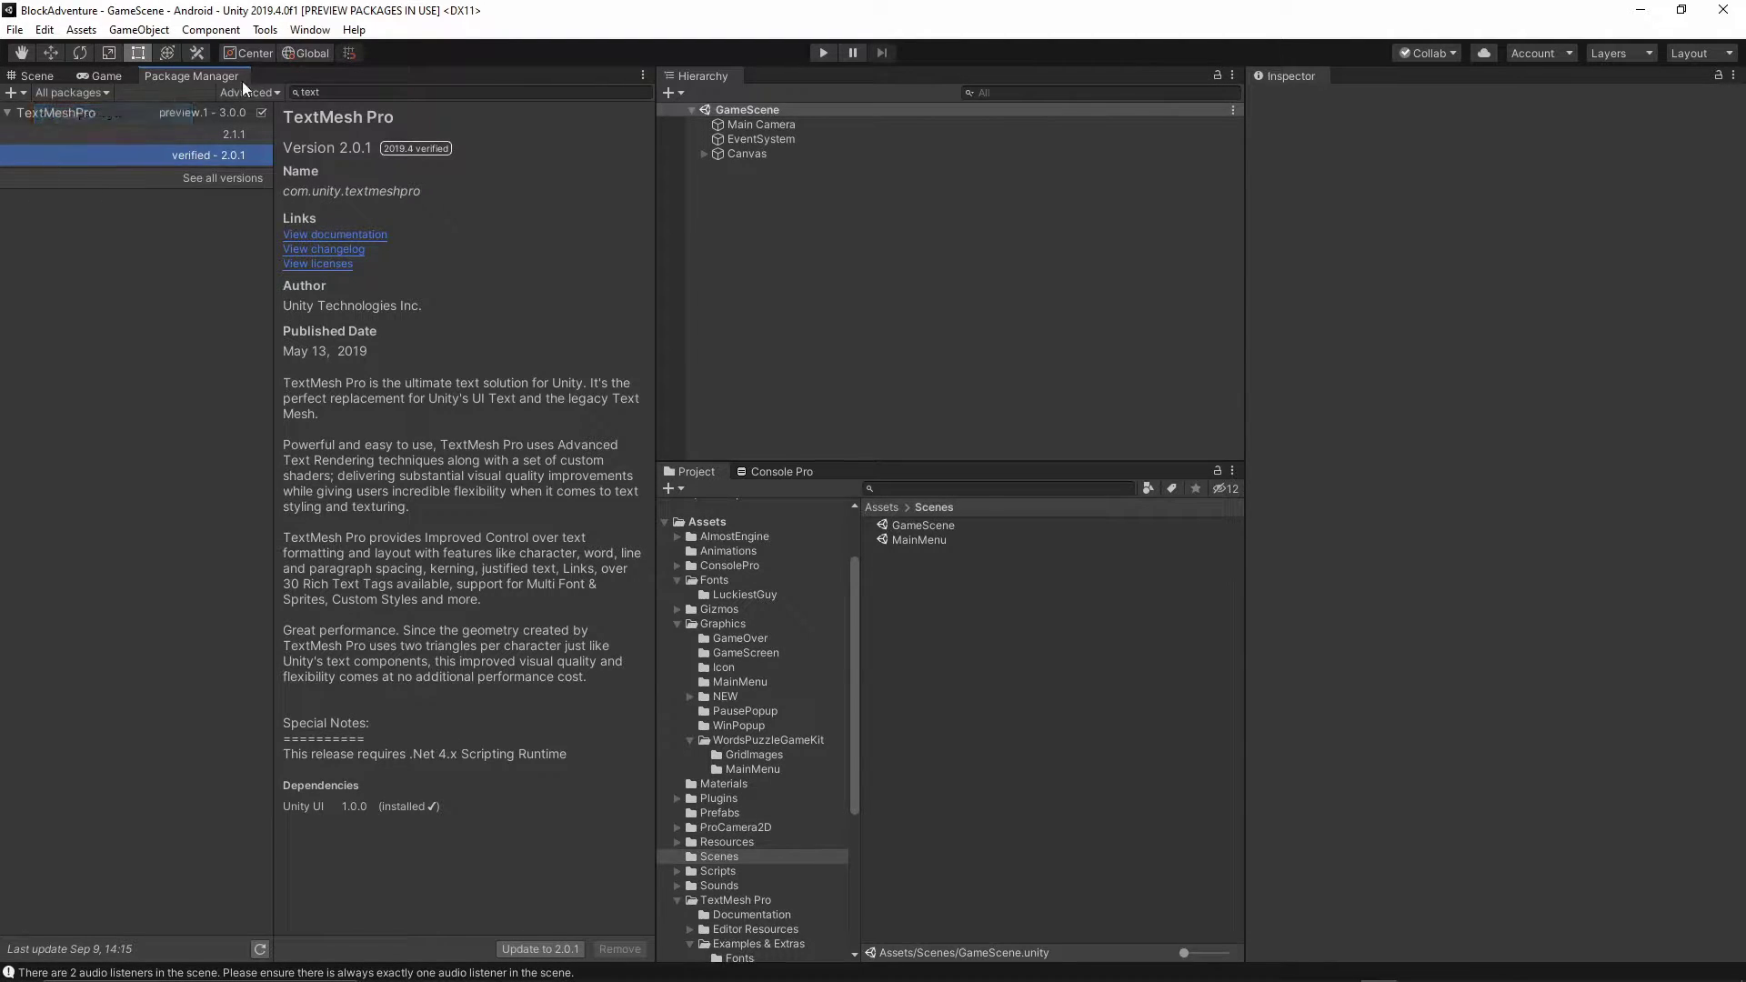
{"action": "left_click", "coordinate": [307, 95]}
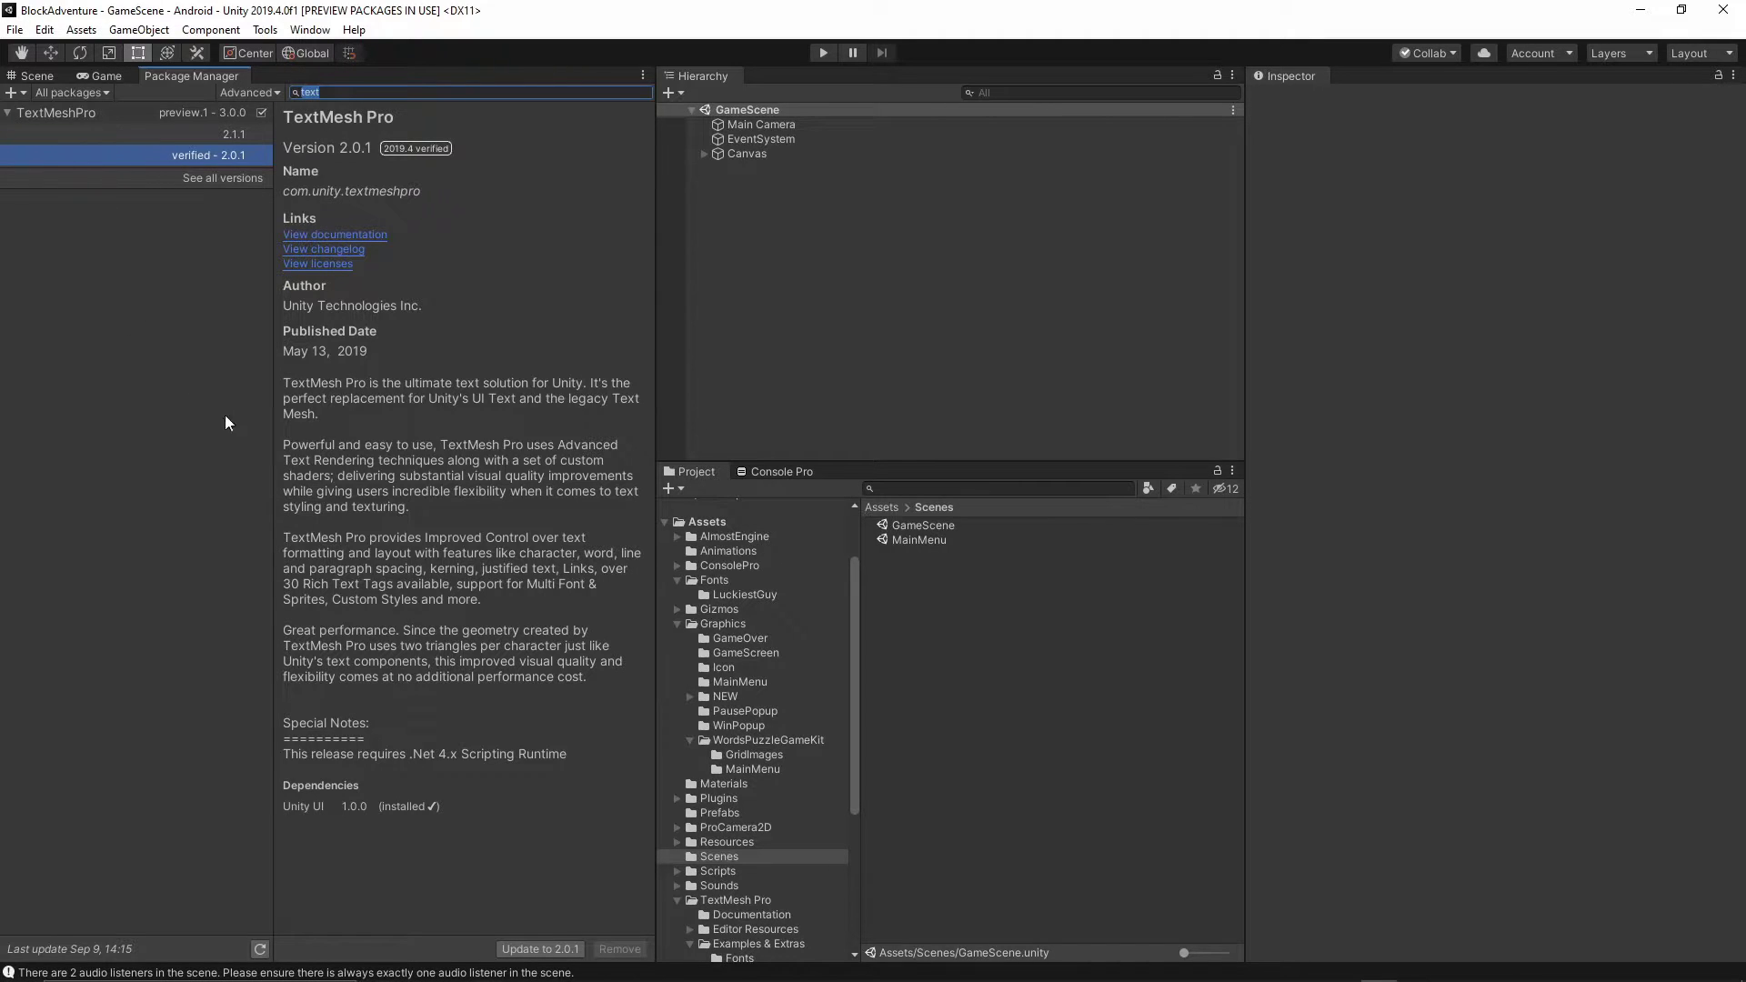
{"action": "left_click", "coordinate": [87, 156]}
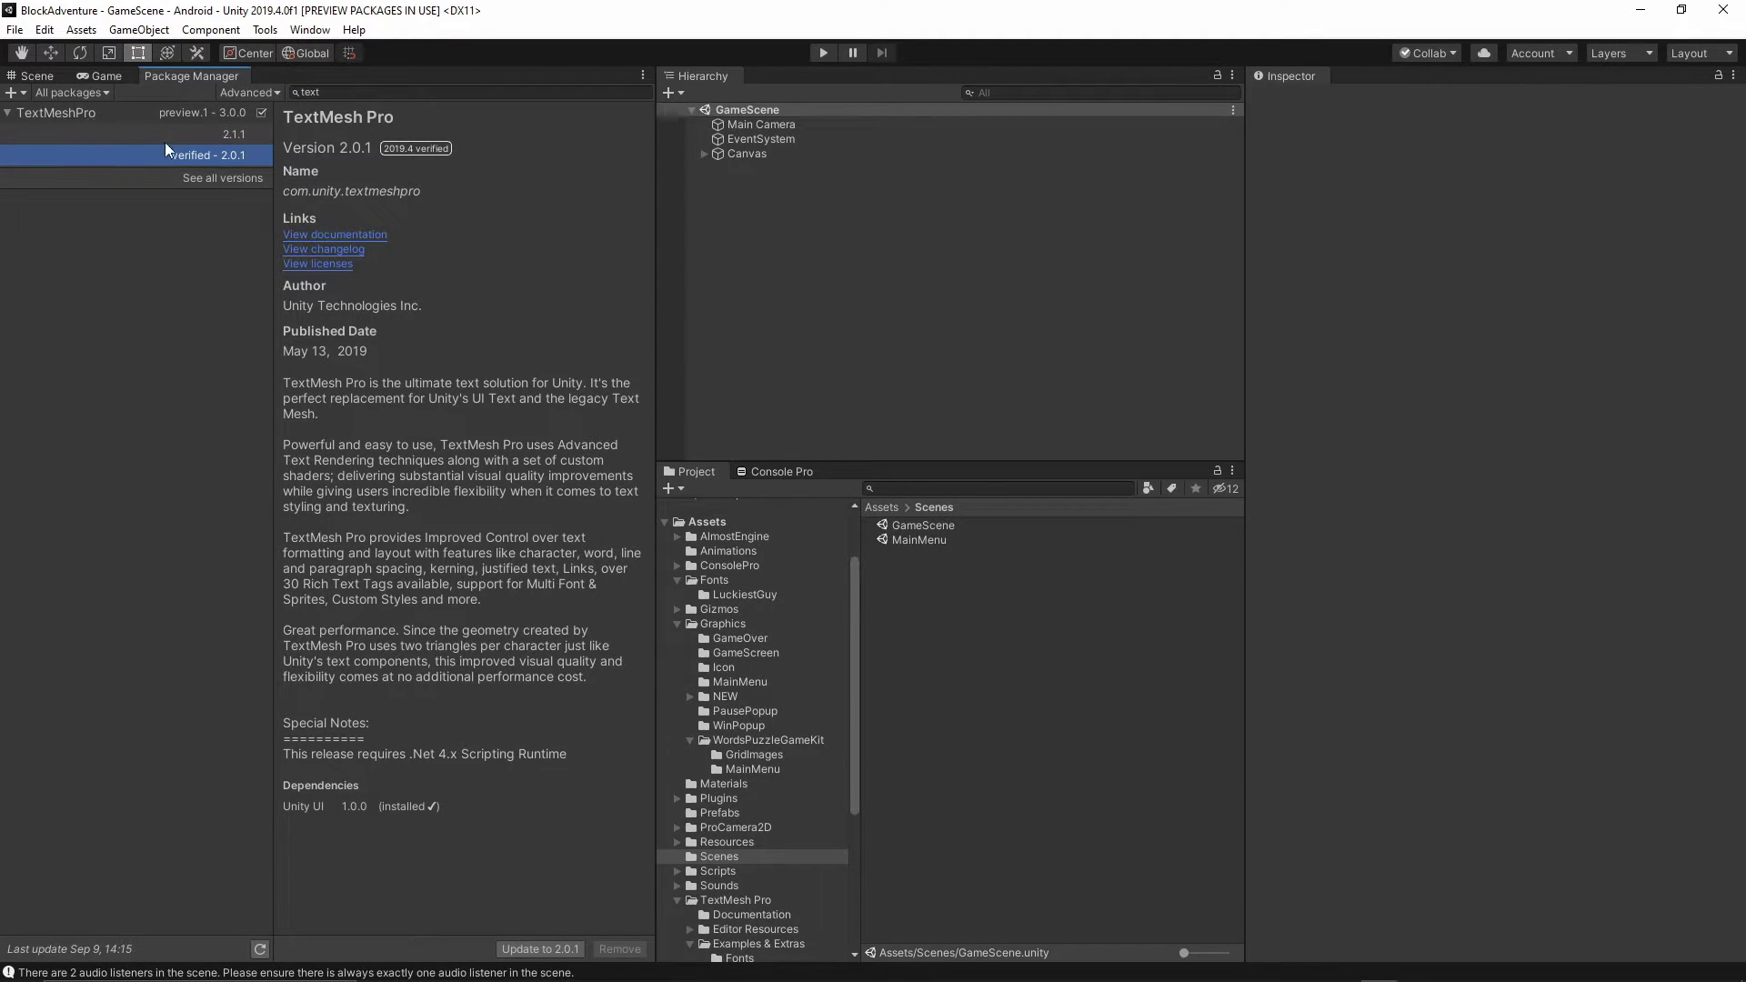
{"action": "left_click", "coordinate": [131, 136]}
{"action": "left_click", "coordinate": [181, 116]}
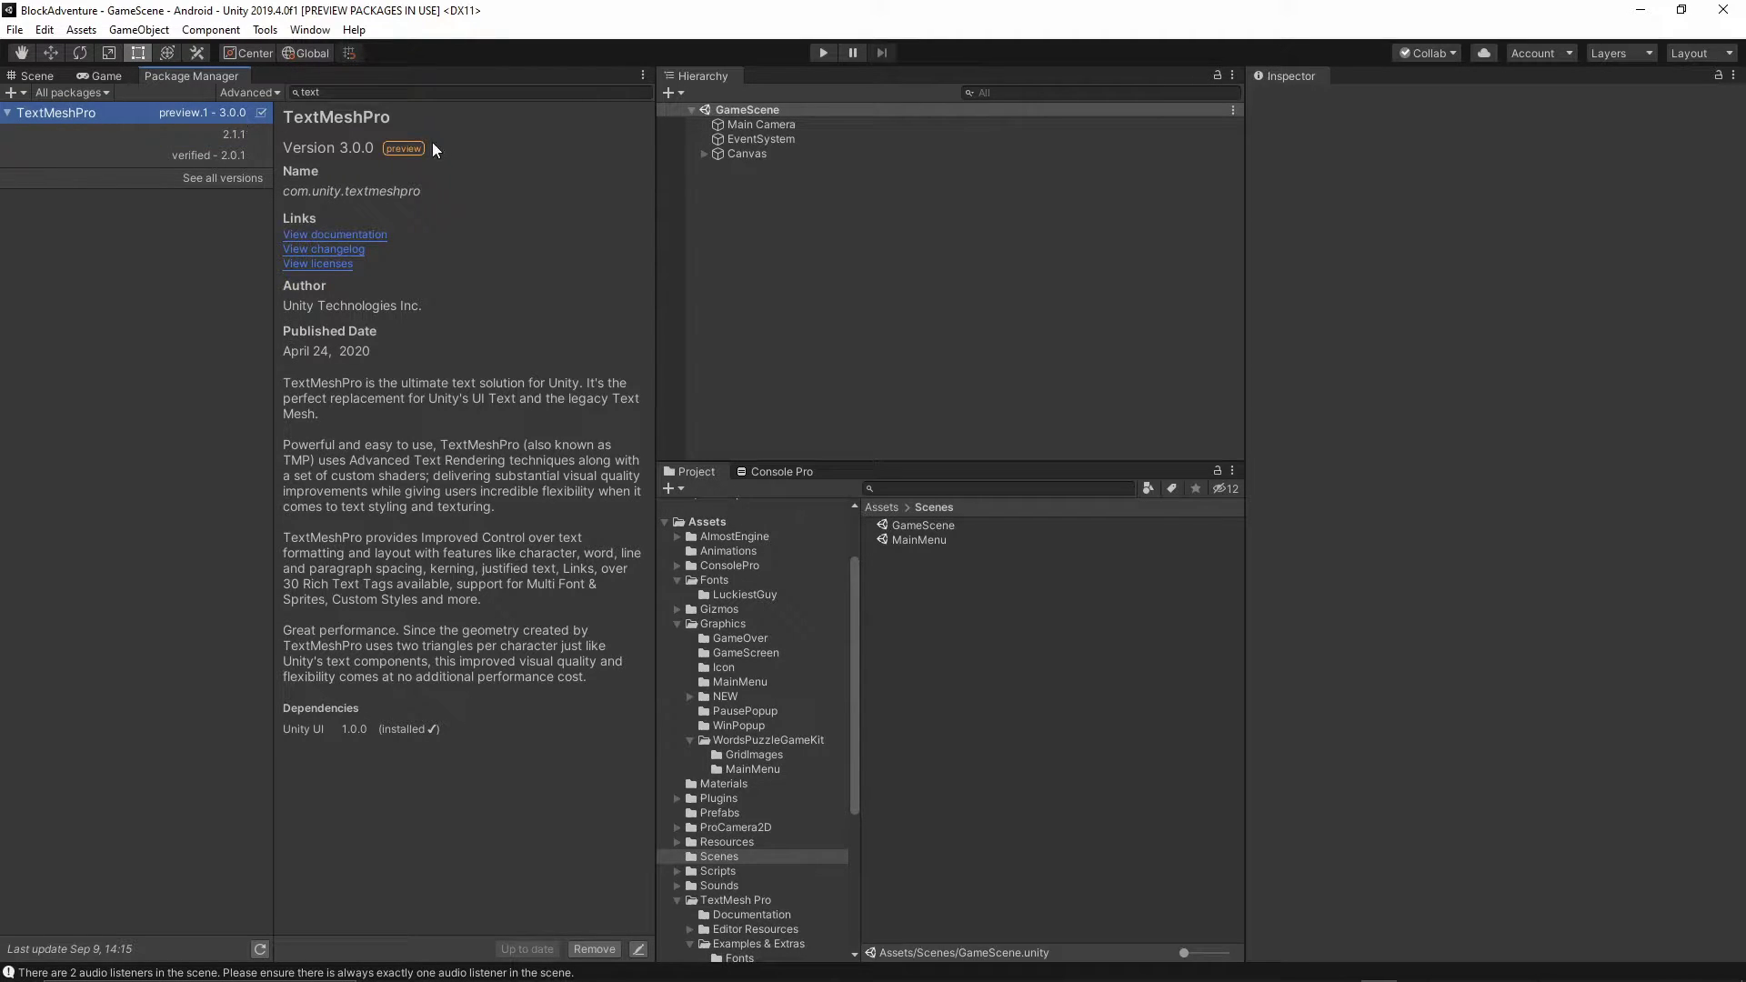
{"action": "left_click", "coordinate": [236, 136]}
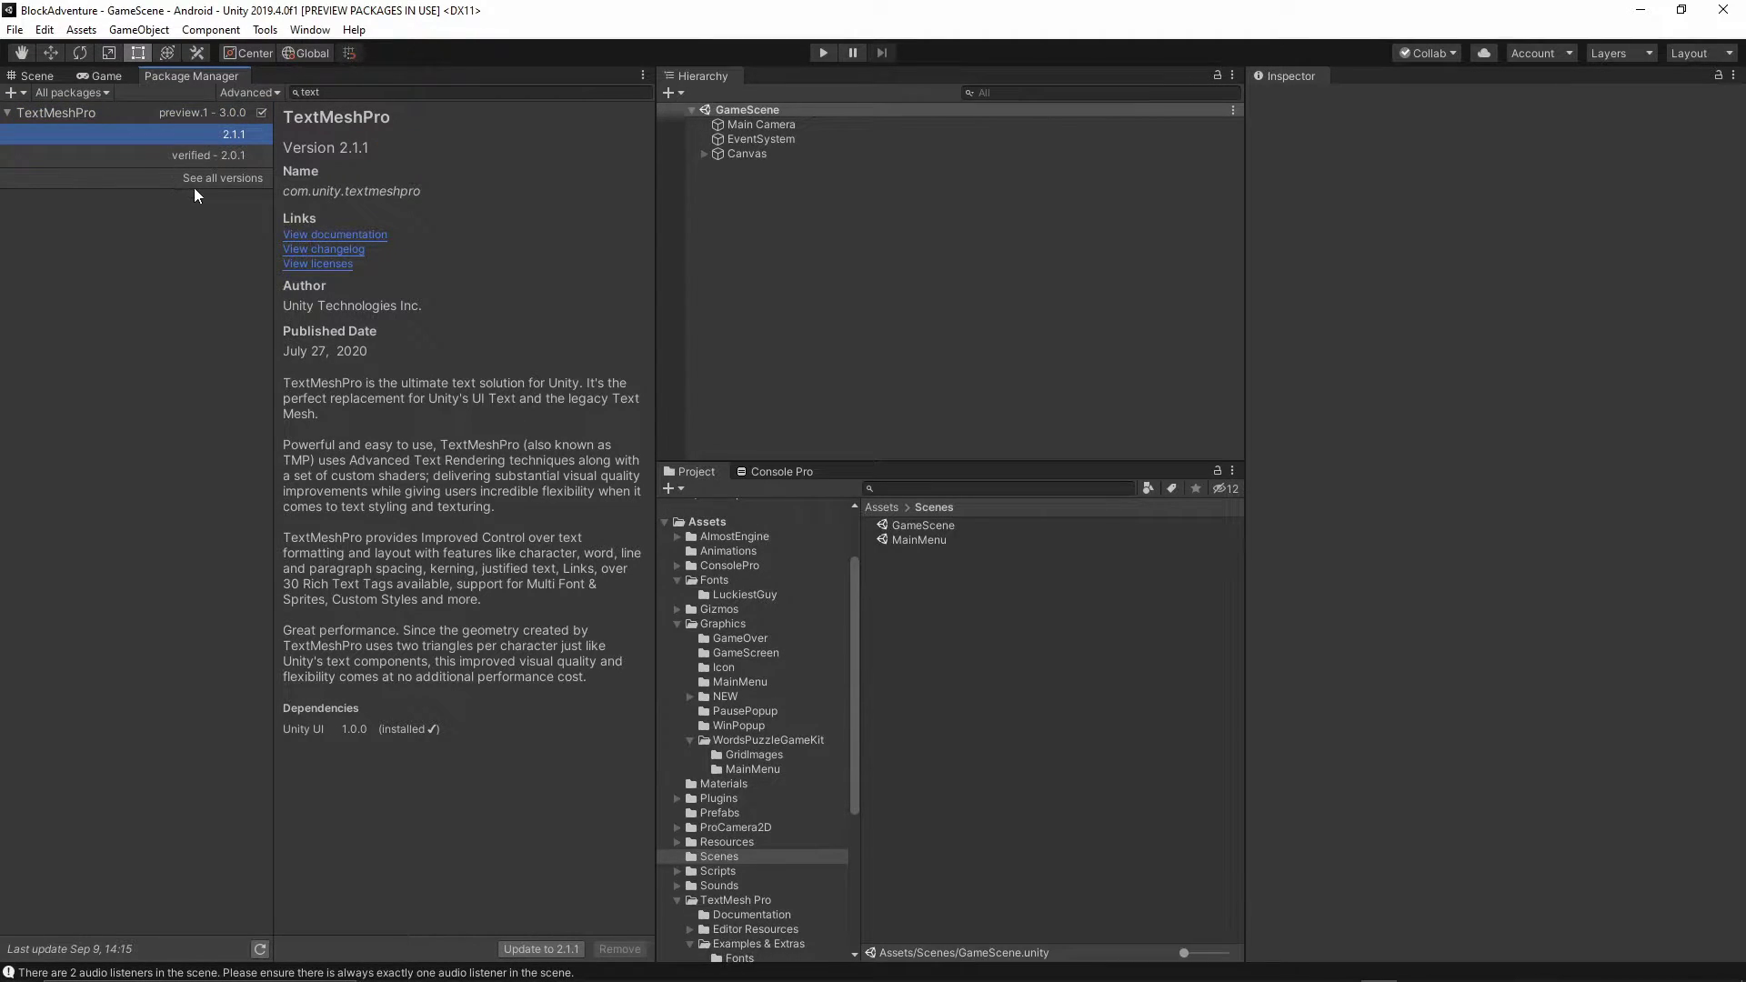
{"action": "left_click", "coordinate": [182, 157]}
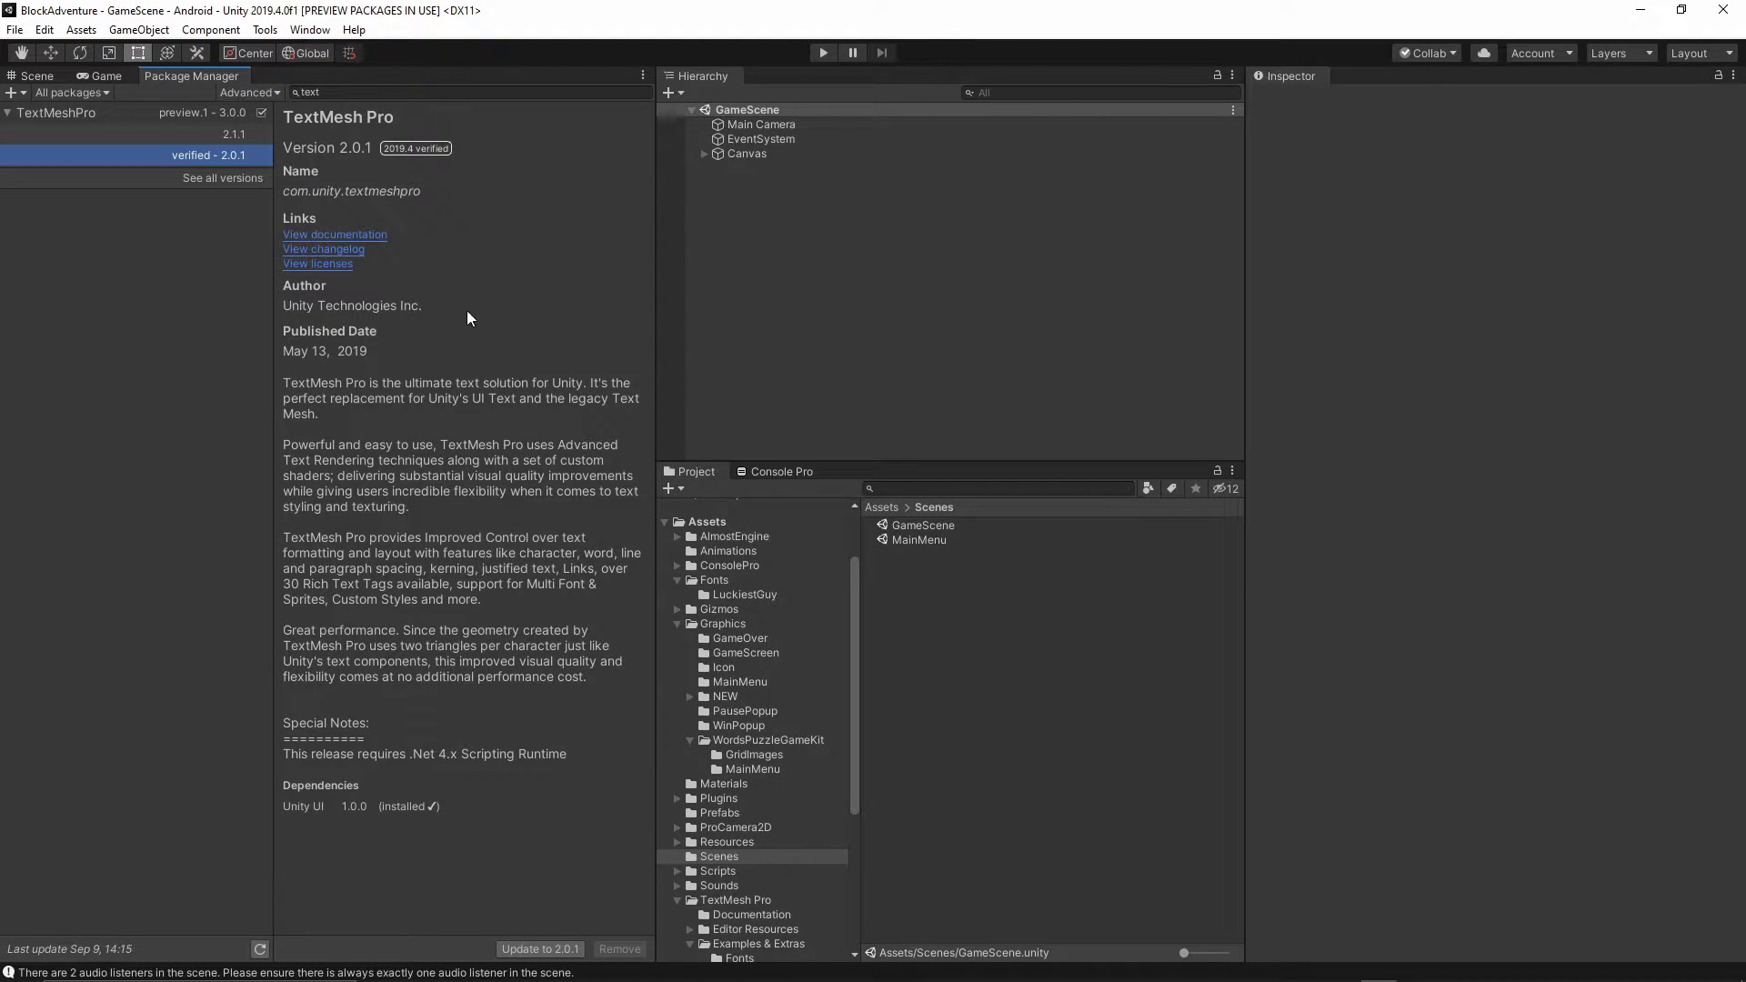
{"action": "middle_click", "coordinate": [209, 79]}
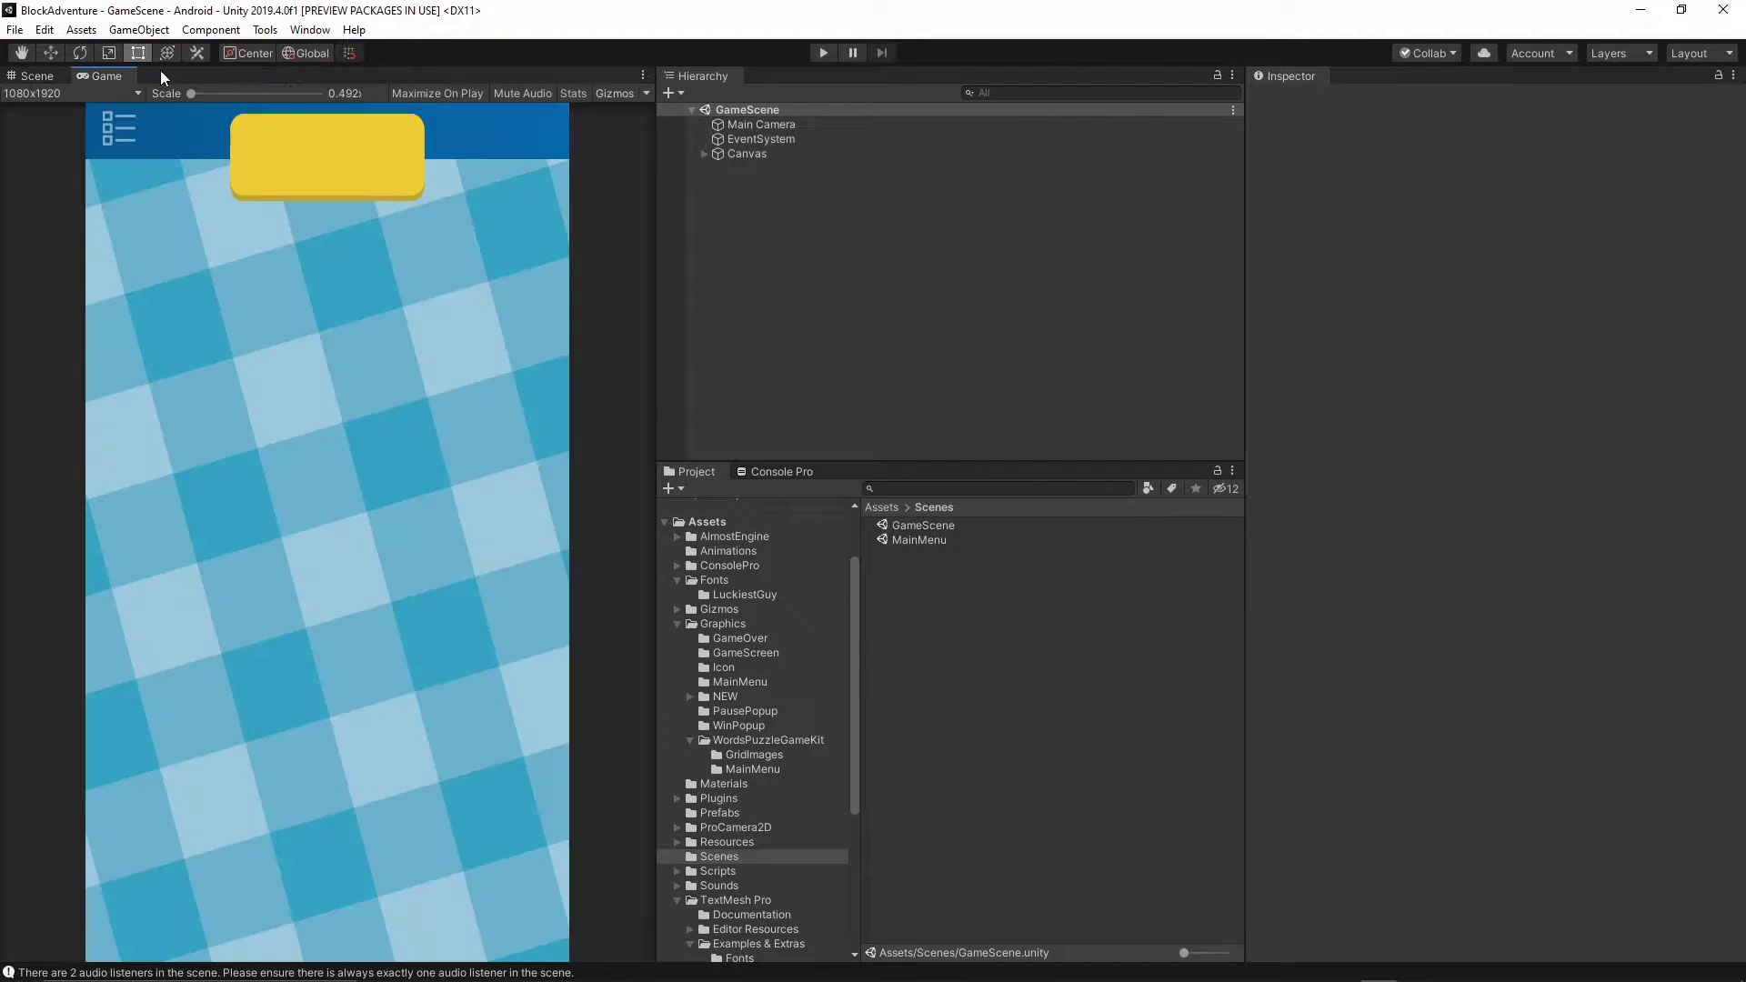
{"action": "left_click", "coordinate": [309, 33]}
{"action": "mouse_move", "coordinate": [440, 289]}
{"action": "mouse_move", "coordinate": [382, 251]}
{"action": "left_click", "coordinate": [807, 73]}
- Add a TextMeshPro UI text as a child of ScoreWindow inside the Canvas
{"action": "left_click", "coordinate": [704, 153]}
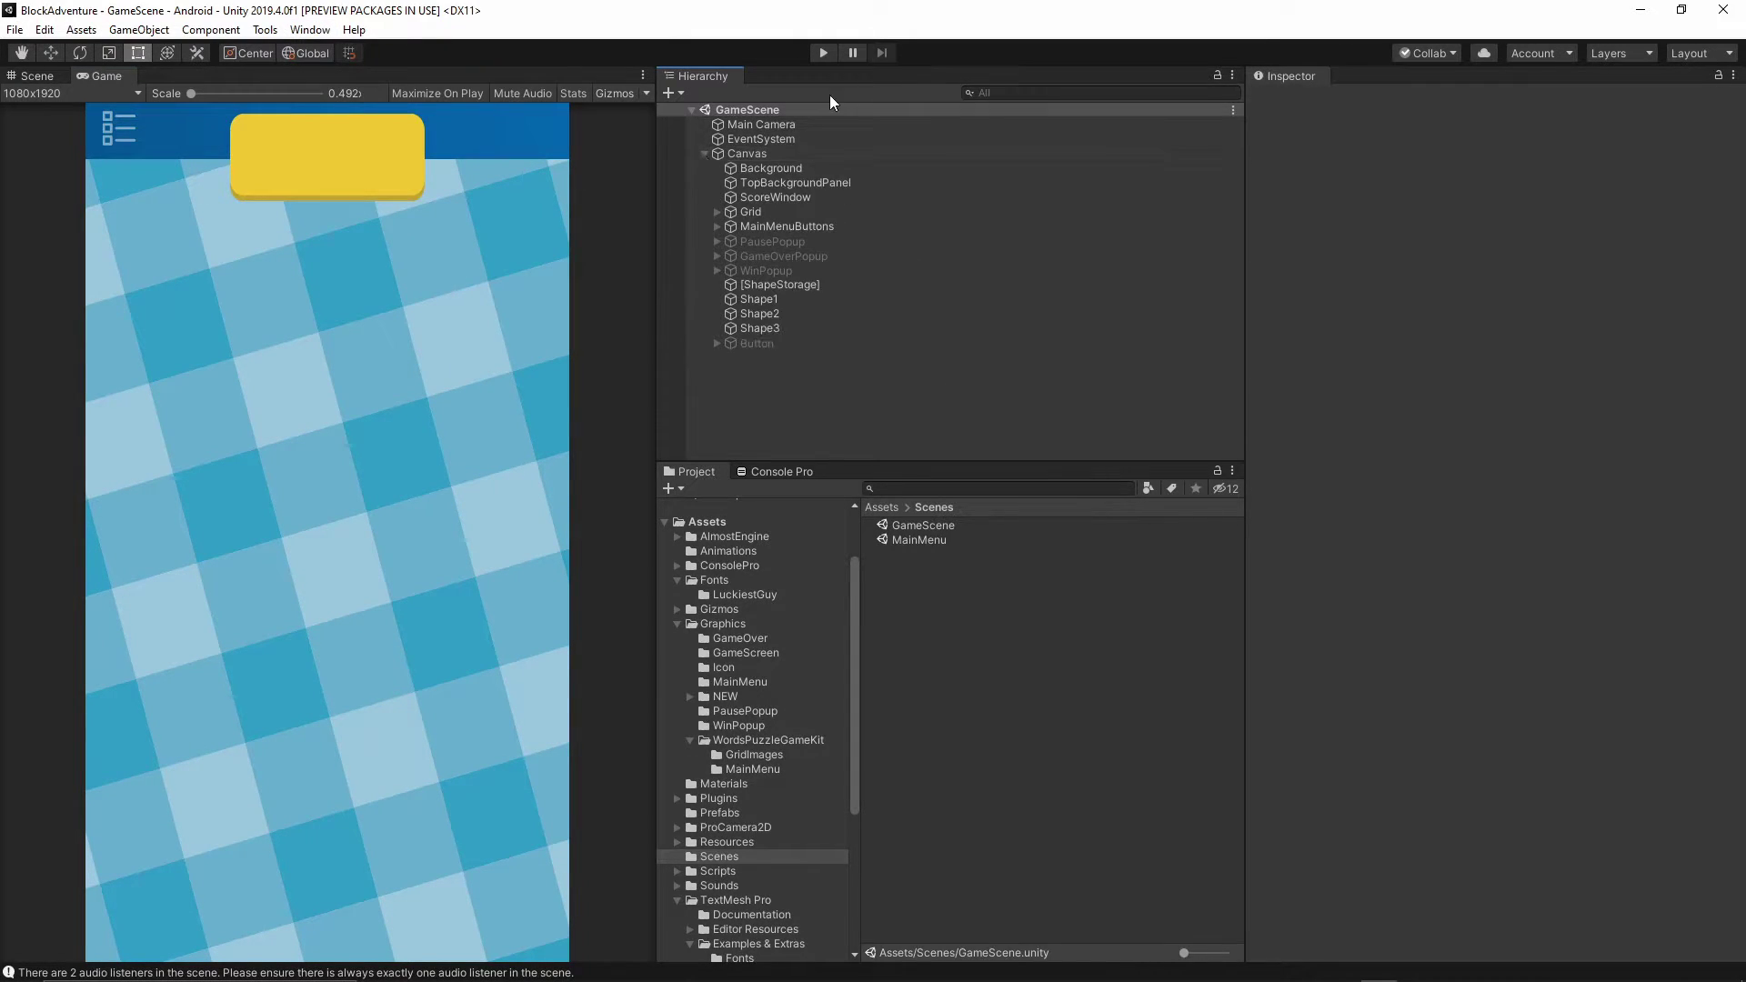
{"action": "left_click", "coordinate": [780, 197]}
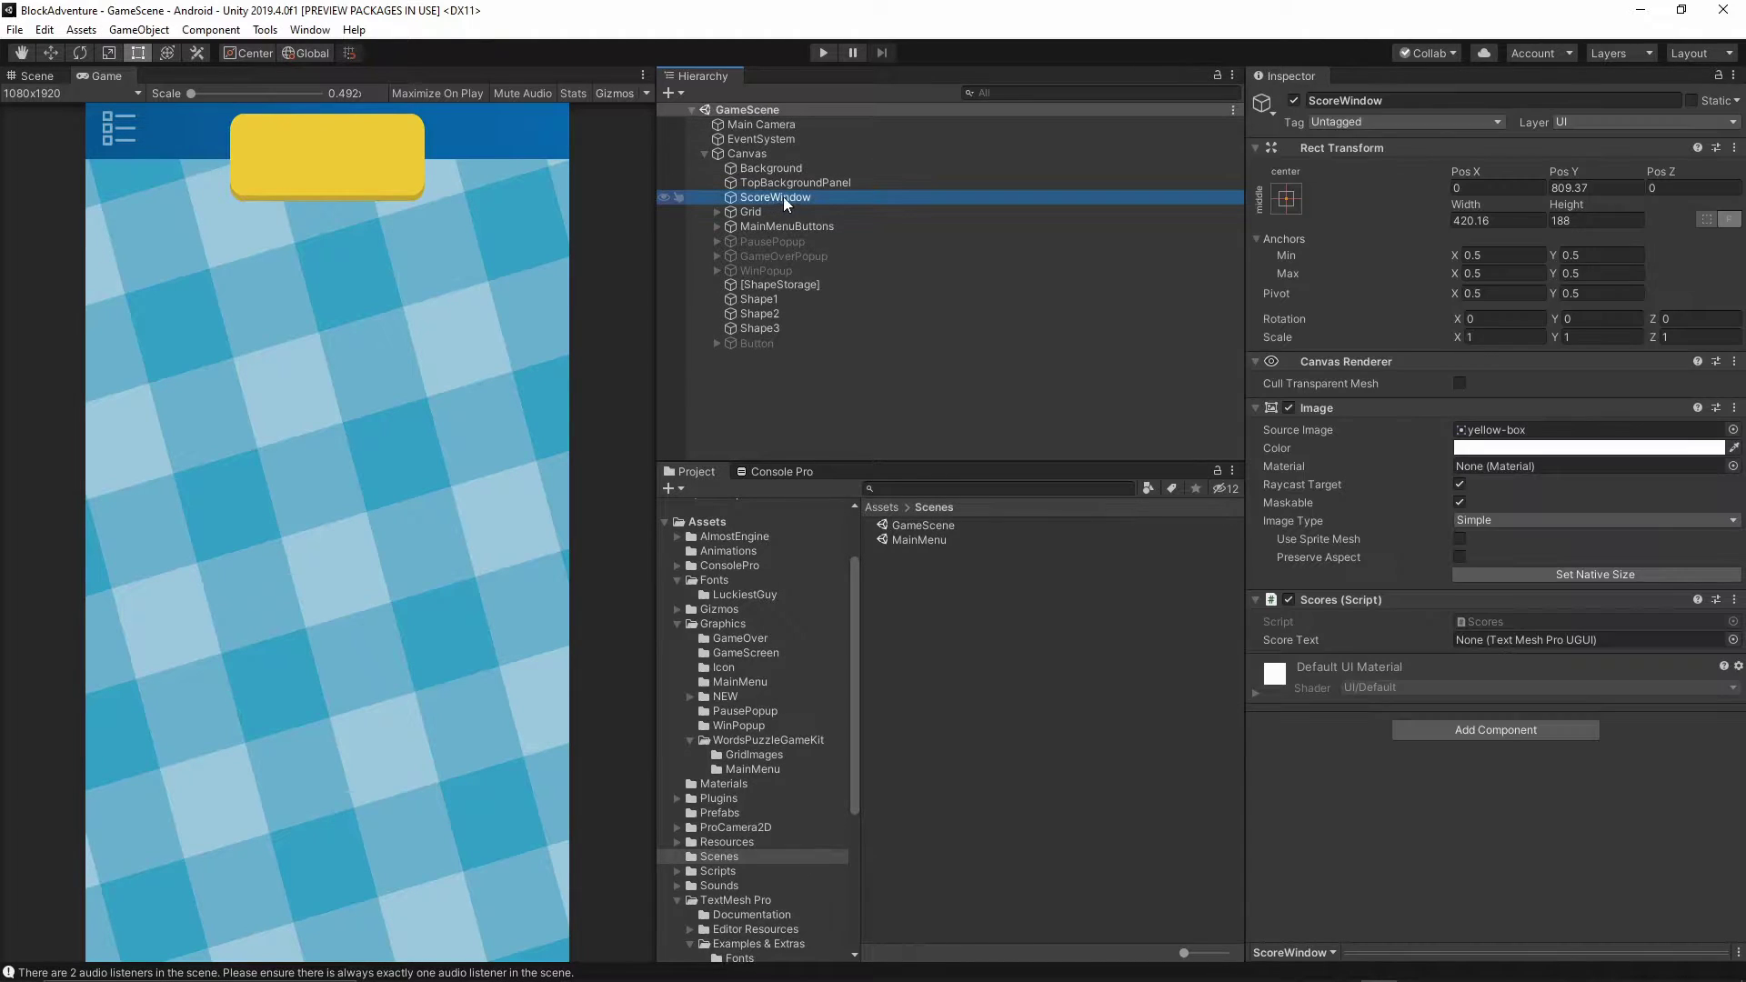
{"action": "right_click", "coordinate": [784, 196]}
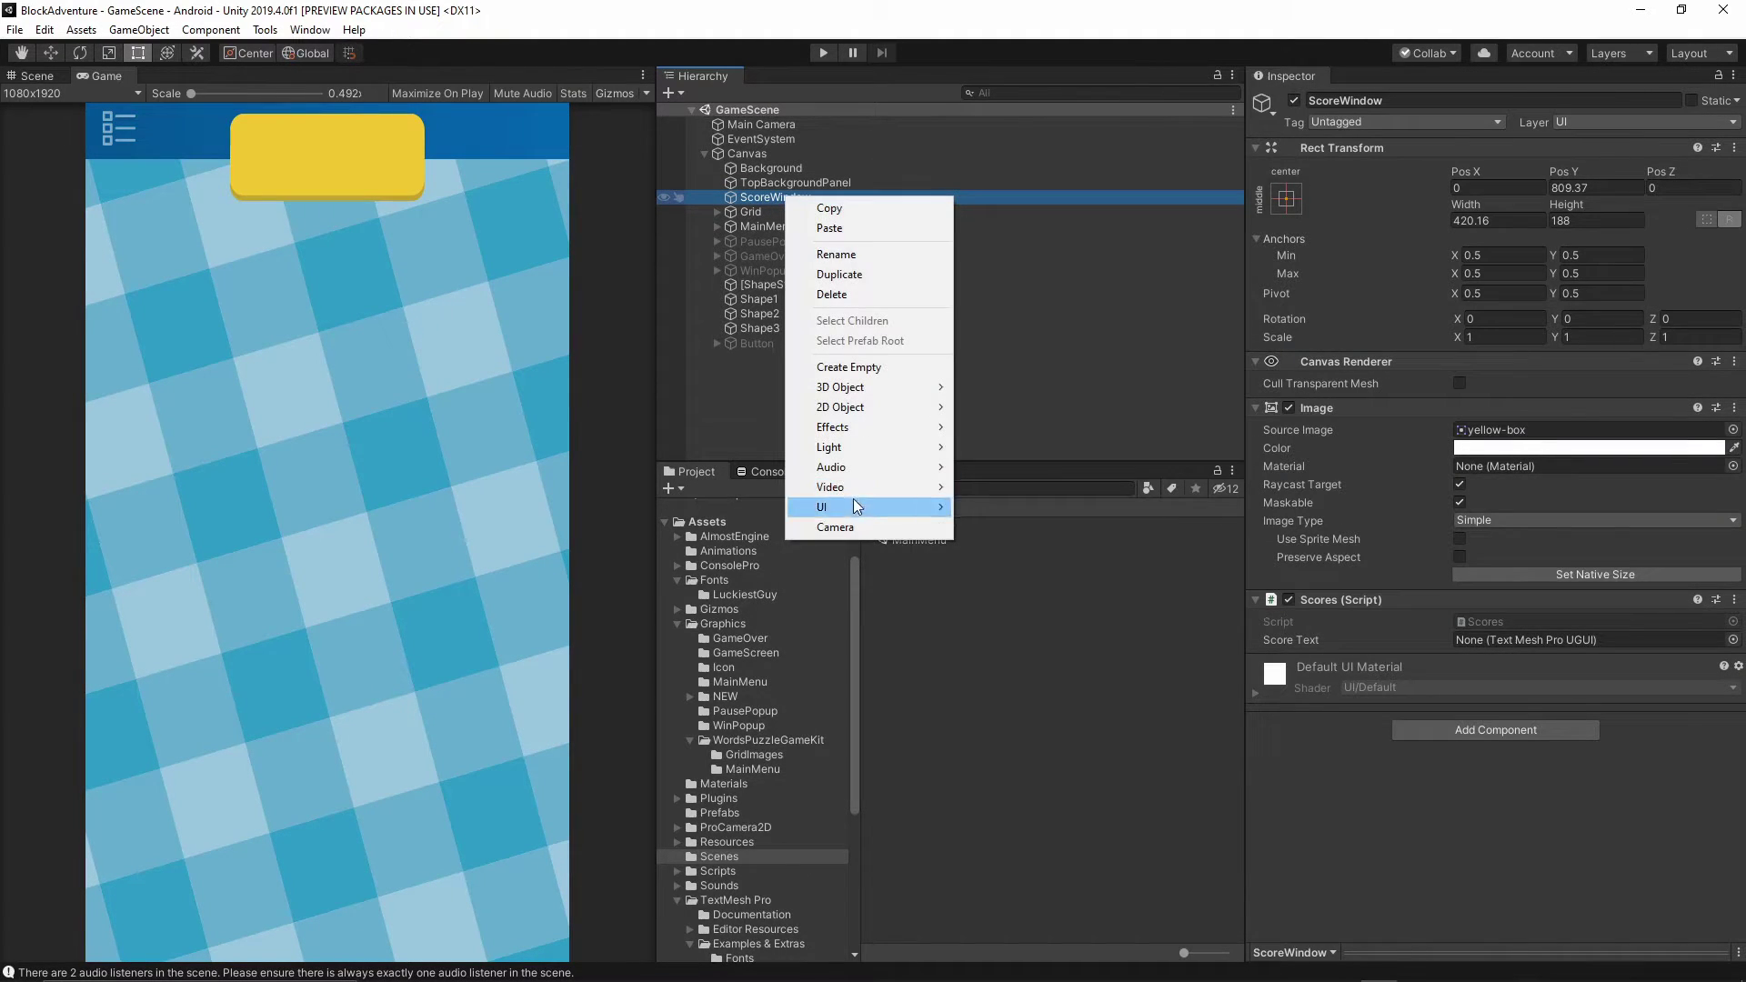
{"action": "mouse_move", "coordinate": [853, 502]}
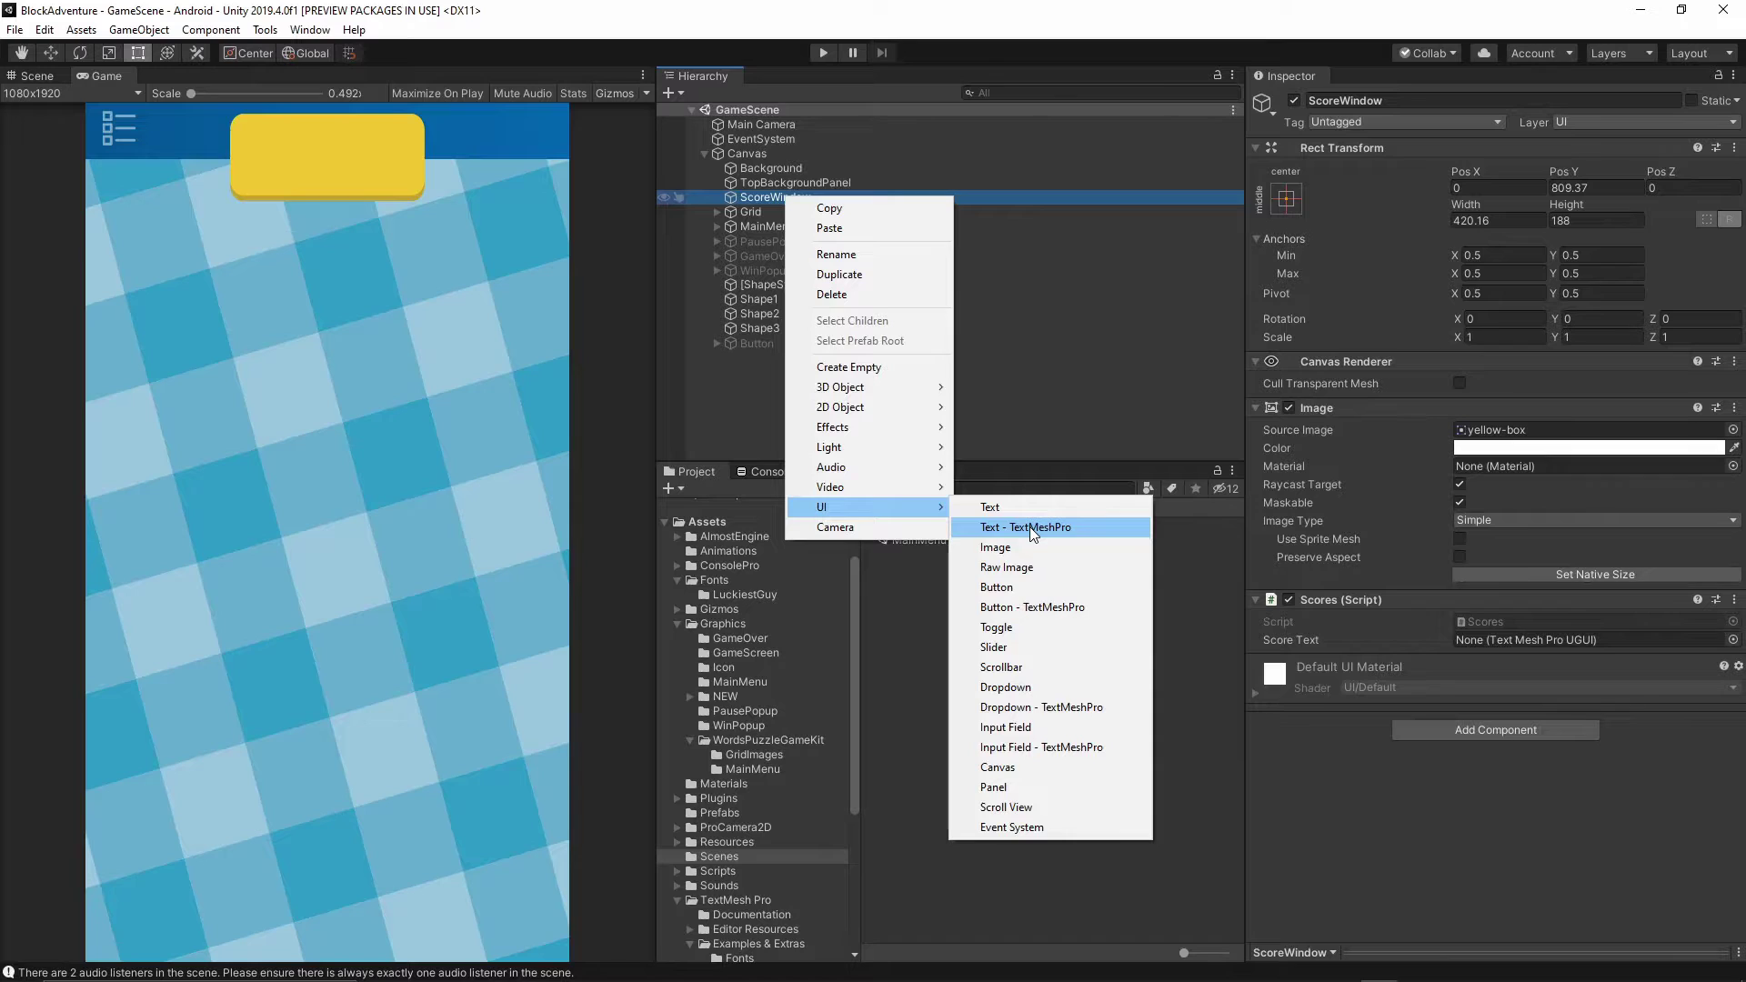
{"action": "left_click", "coordinate": [1066, 531]}
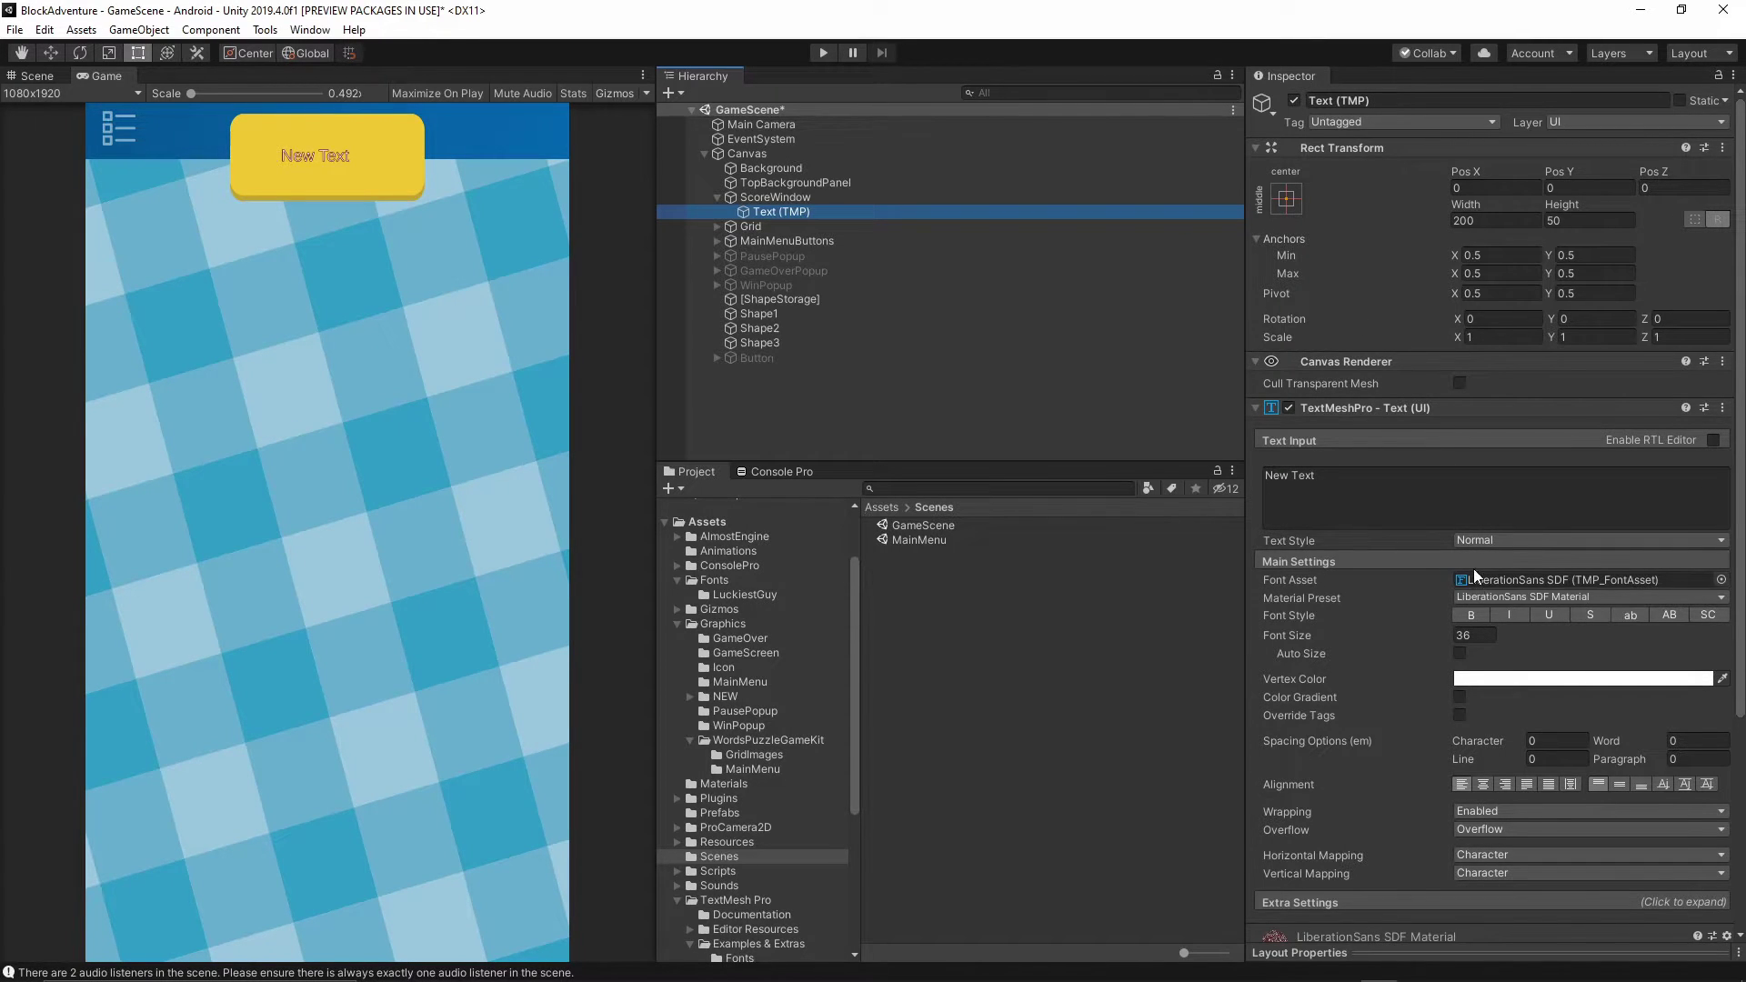
- Replace the content of the new score text with 100
{"action": "scroll", "coordinate": [1455, 567], "scroll_direction": "down", "scroll_amount": 3}
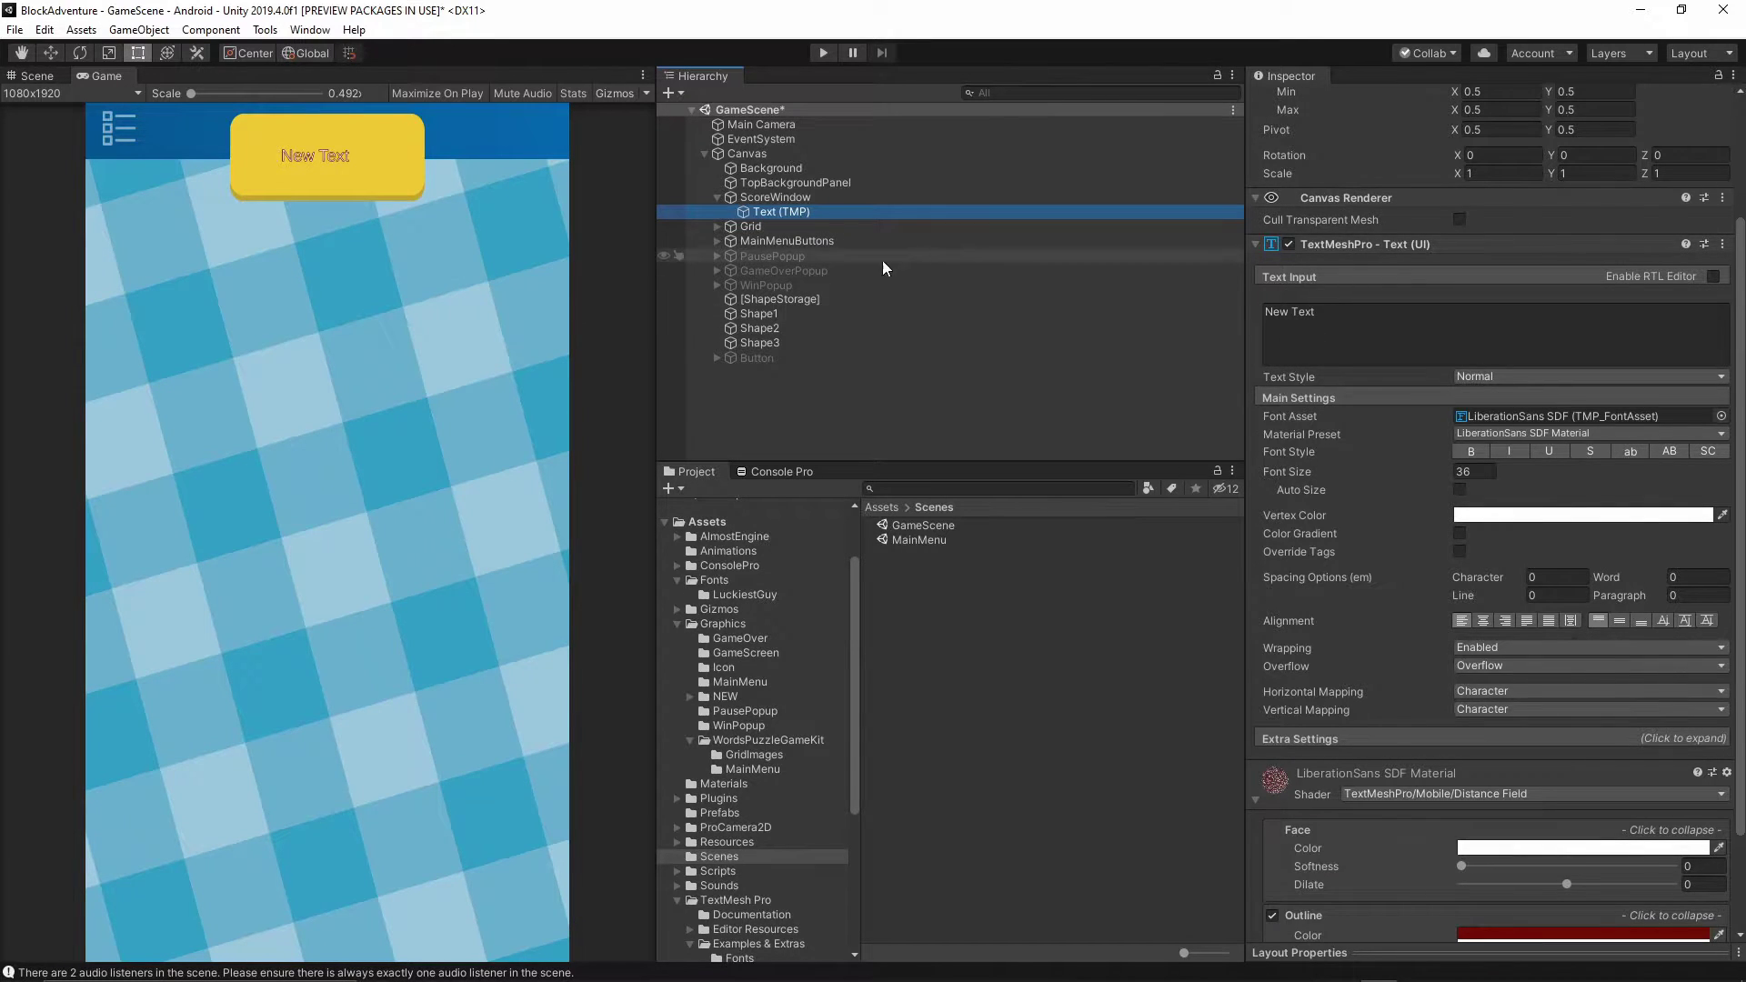
{"action": "left_click", "coordinate": [1270, 359]}
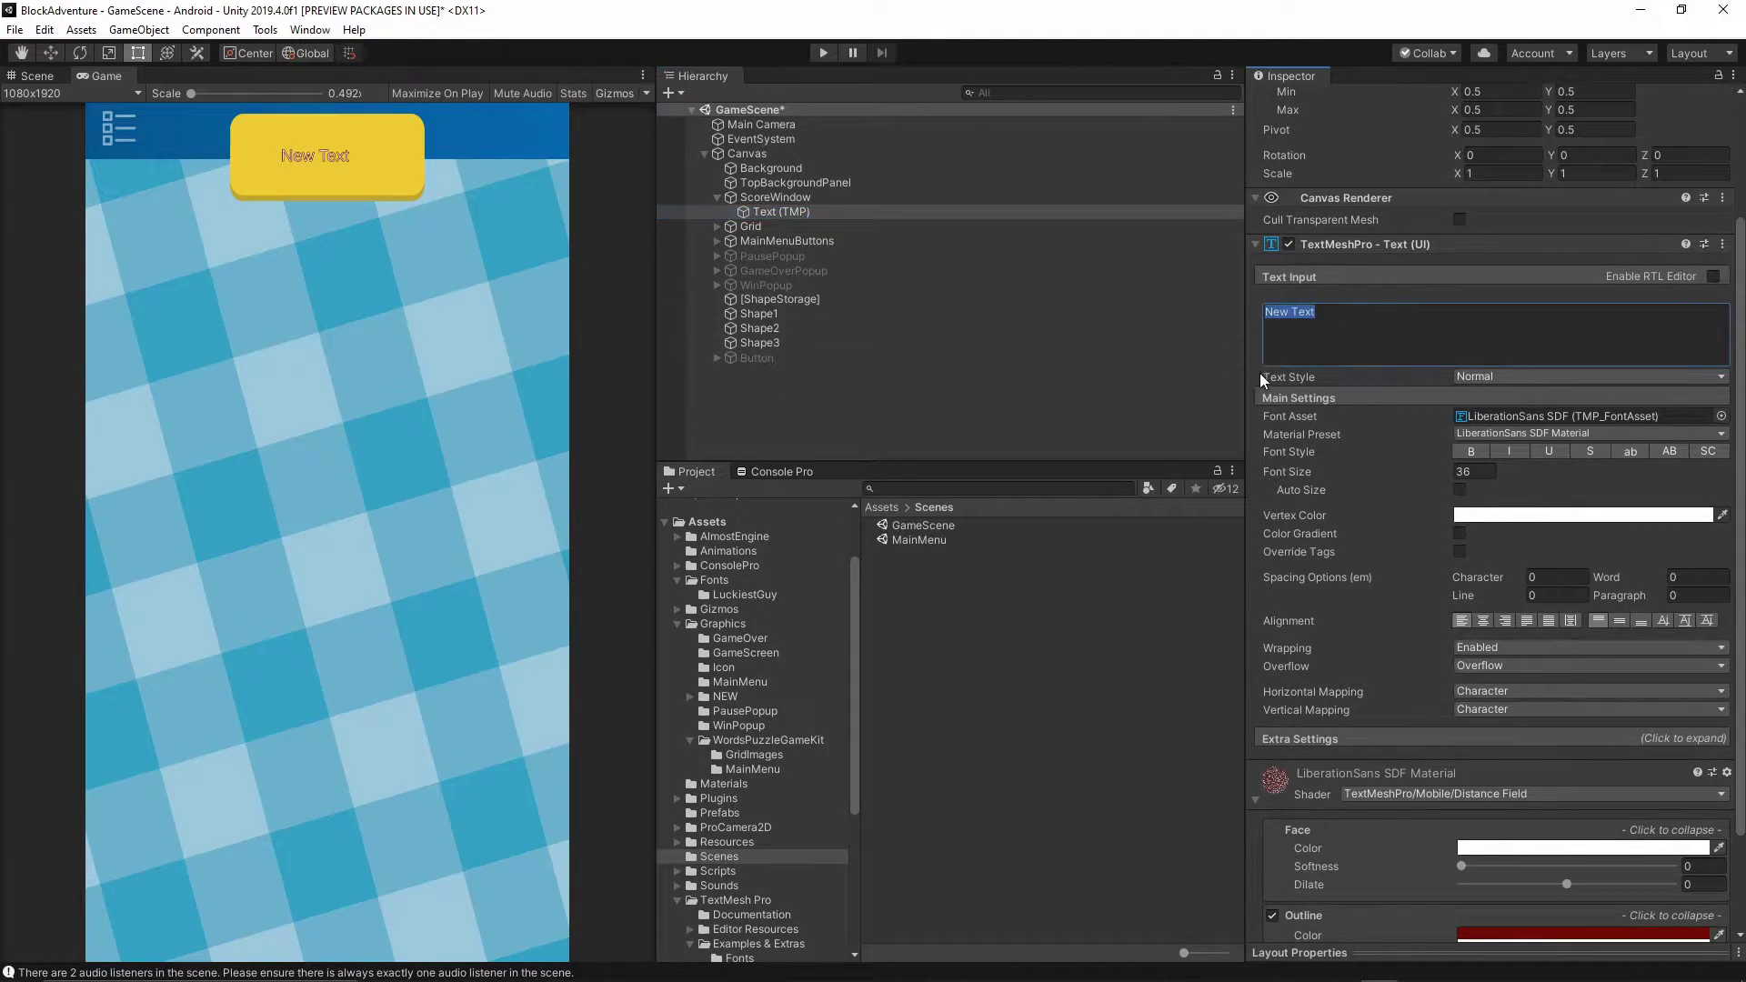
{"action": "type", "text": "100"}
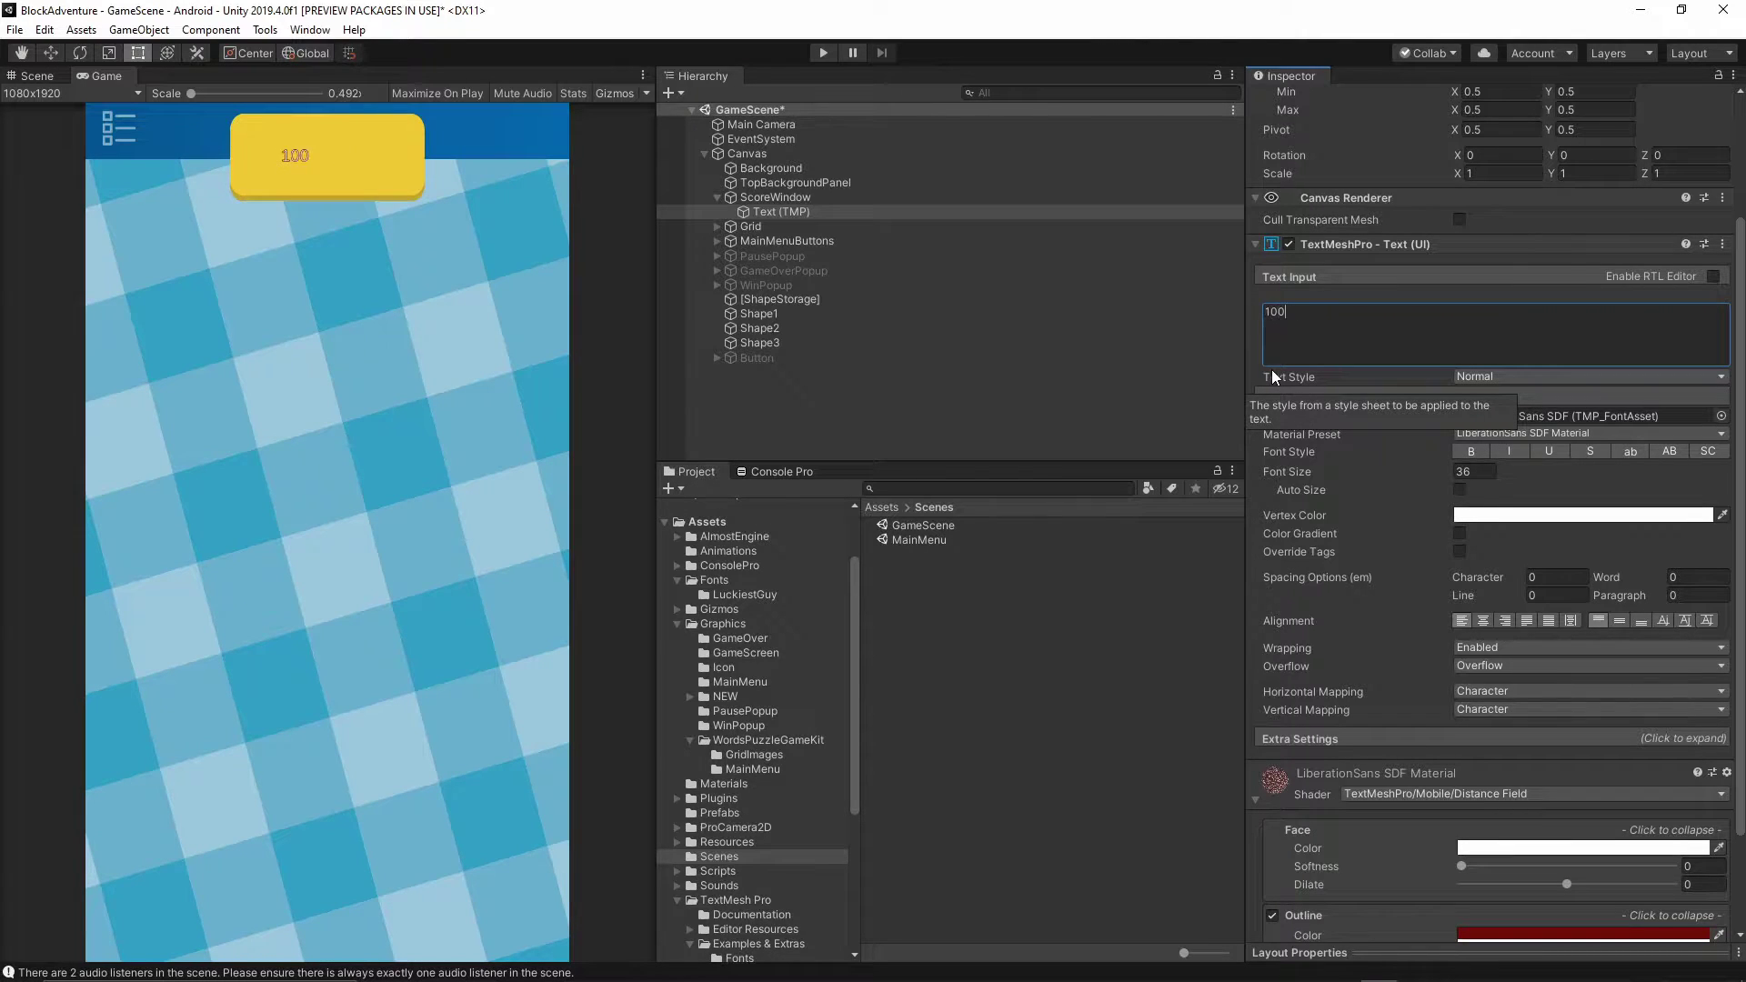
- Resize the score text's rectangle to a width of 400 and a height of 200
{"action": "scroll", "coordinate": [1370, 336], "scroll_direction": "up", "scroll_amount": 5}
{"action": "left_click", "coordinate": [1493, 220]}
{"action": "type", "text": "400"}
{"action": "key", "text": "Tab"}
{"action": "type", "text": "200"}
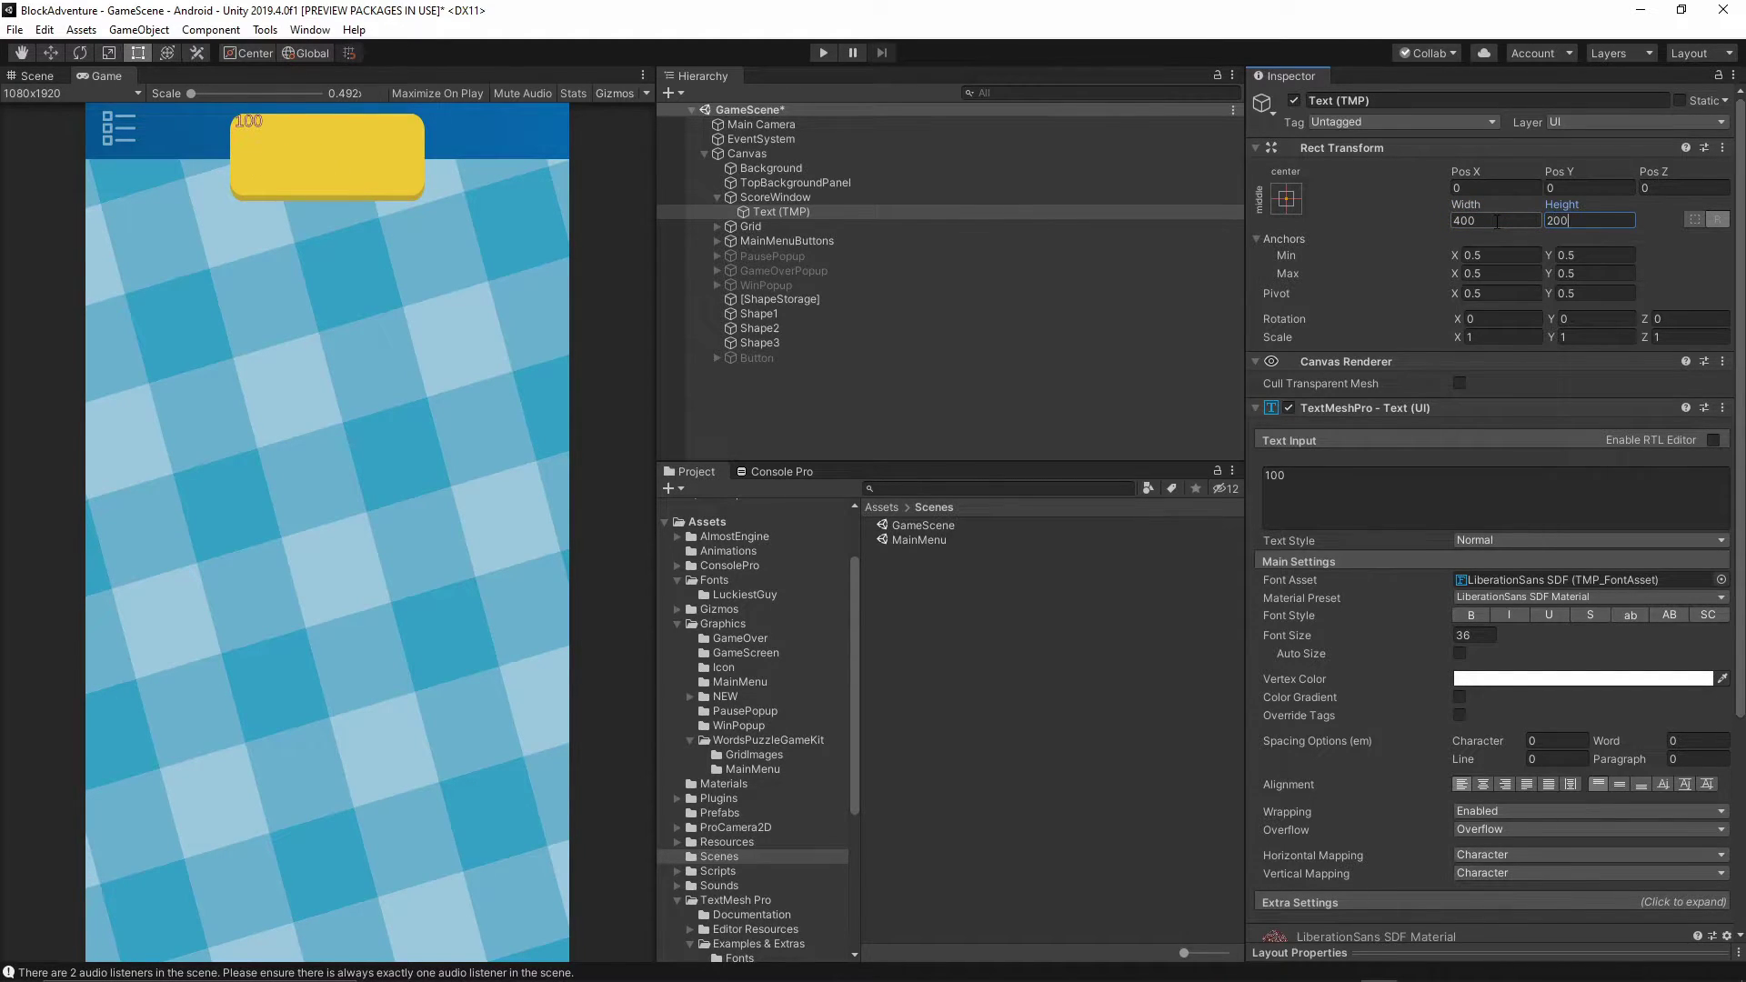
- Centre the score text horizontally and vertically and enlarge its font size to about 125
{"action": "scroll", "coordinate": [1384, 239], "scroll_direction": "down", "scroll_amount": 3}
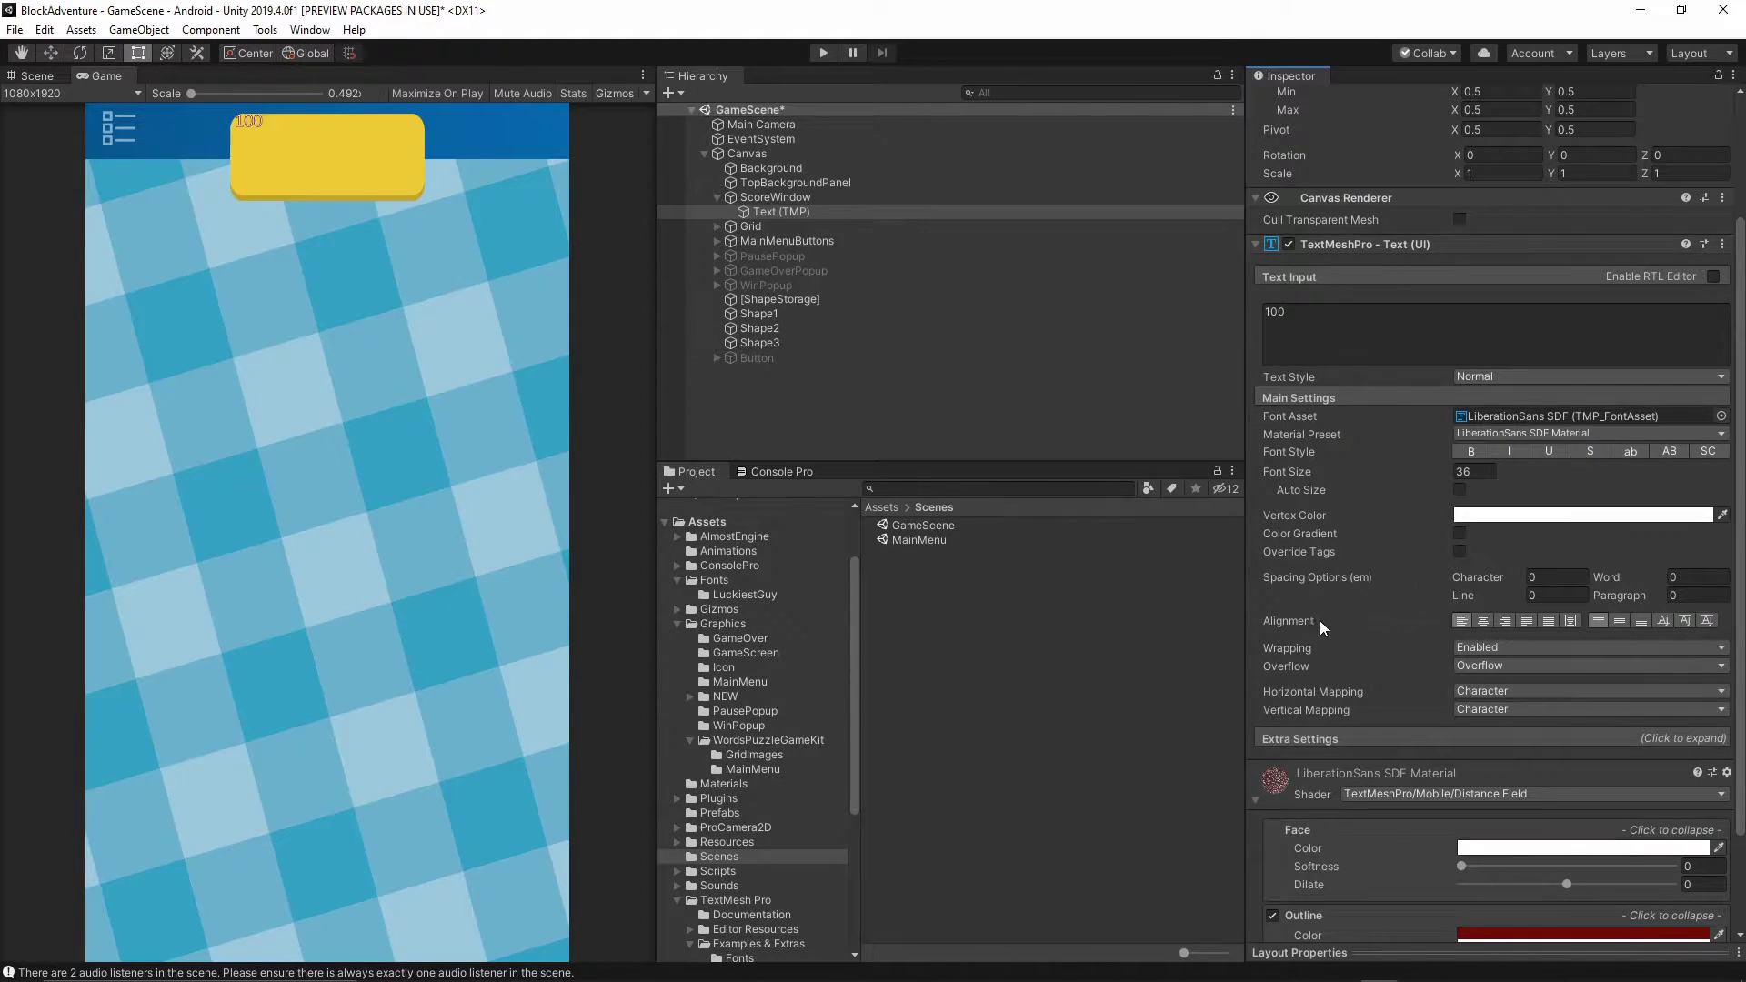
{"action": "left_click", "coordinate": [1484, 621]}
{"action": "left_click", "coordinate": [1620, 621]}
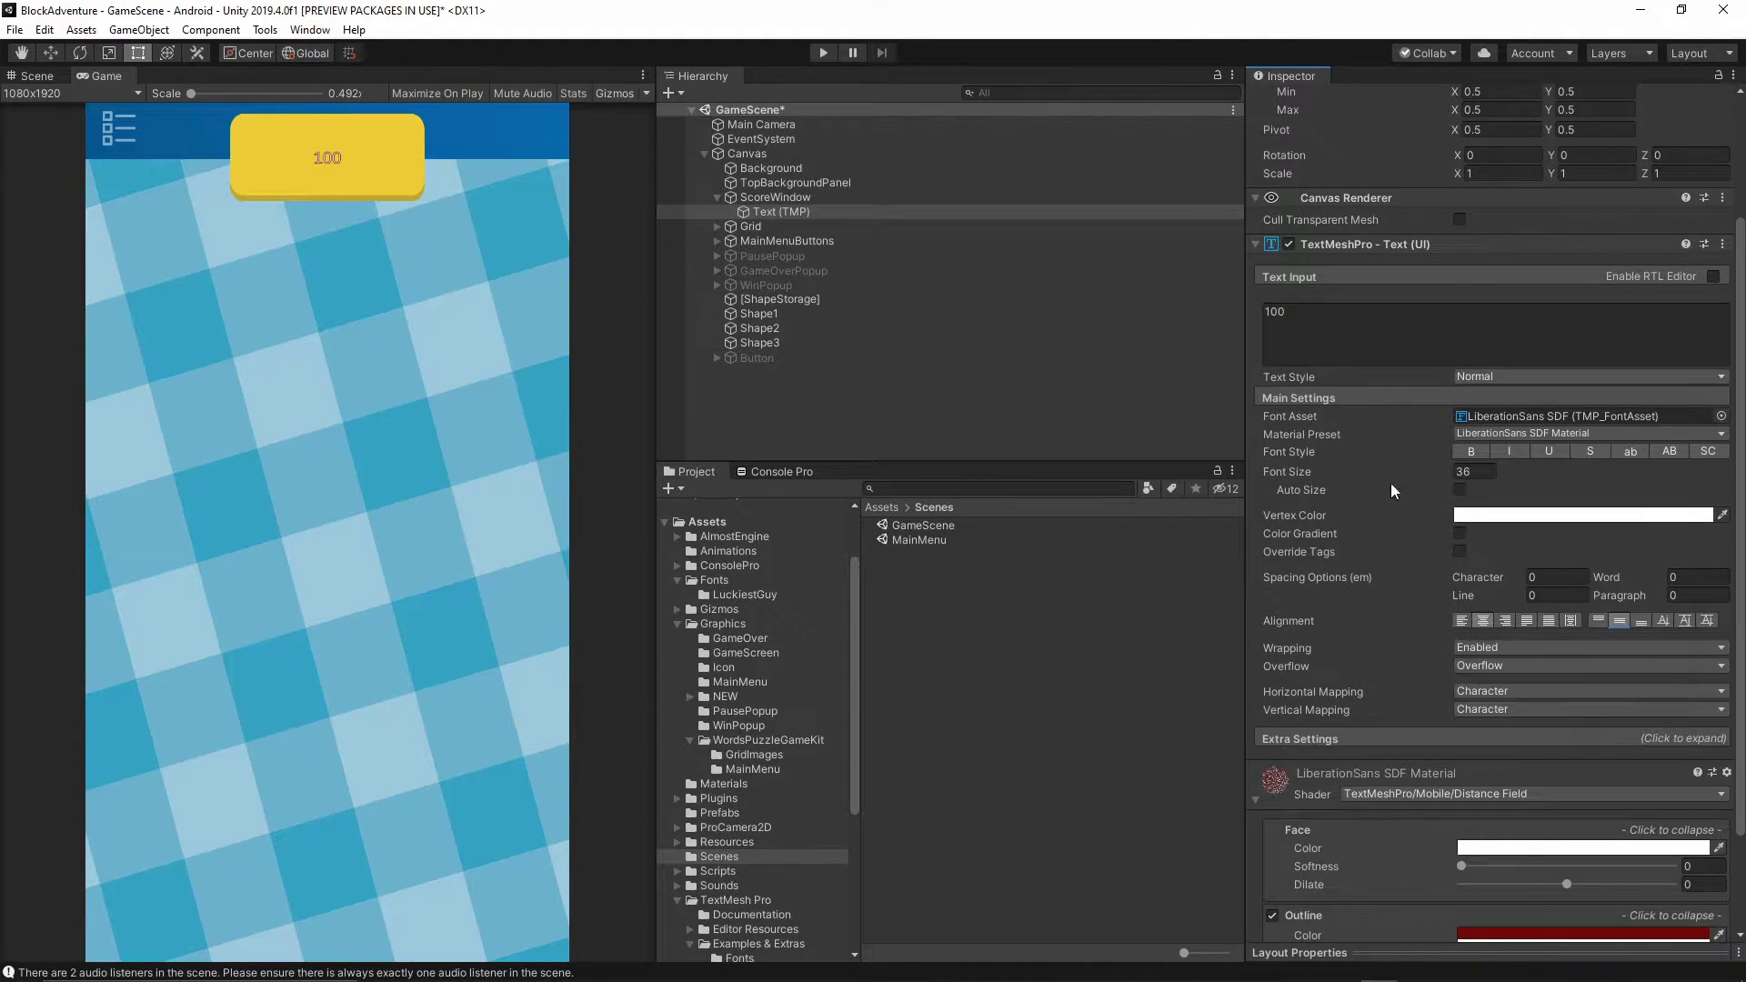
{"action": "left_click_drag", "start_coordinate": [1293, 474], "coordinate": [534, 636]}
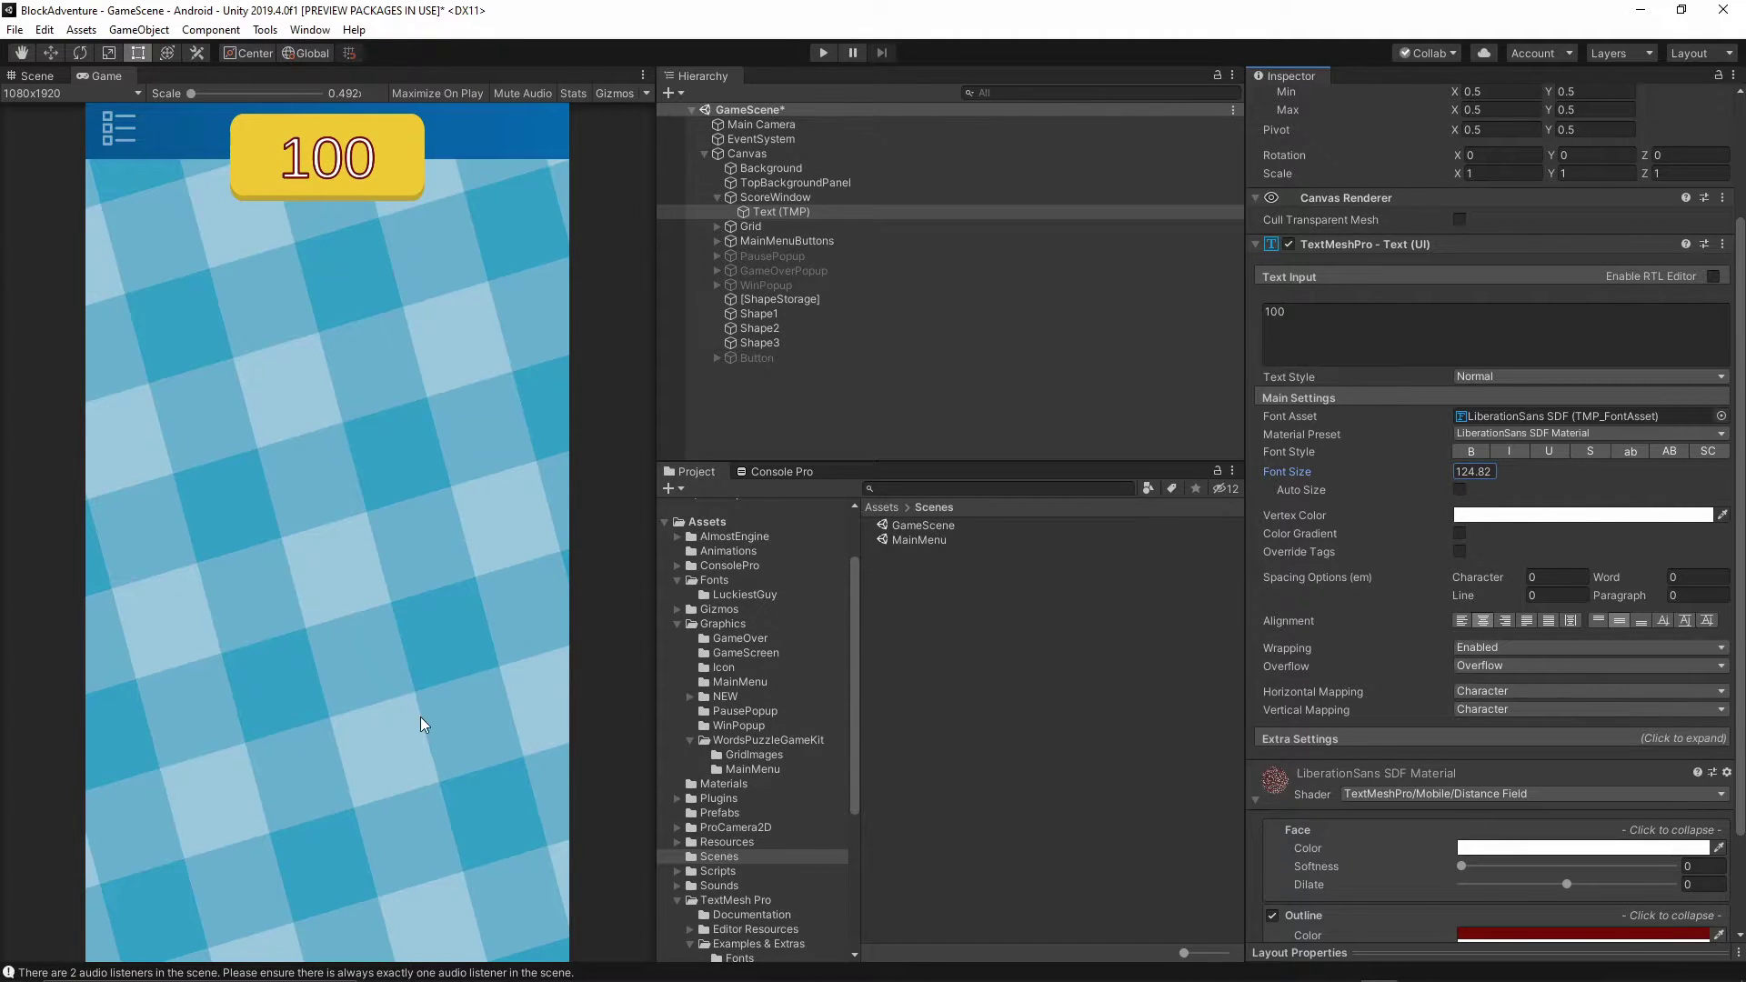
- Locate the score text's current font asset in the project and examine the LuckiestGuy font files on disk
{"action": "left_click", "coordinate": [1468, 419]}
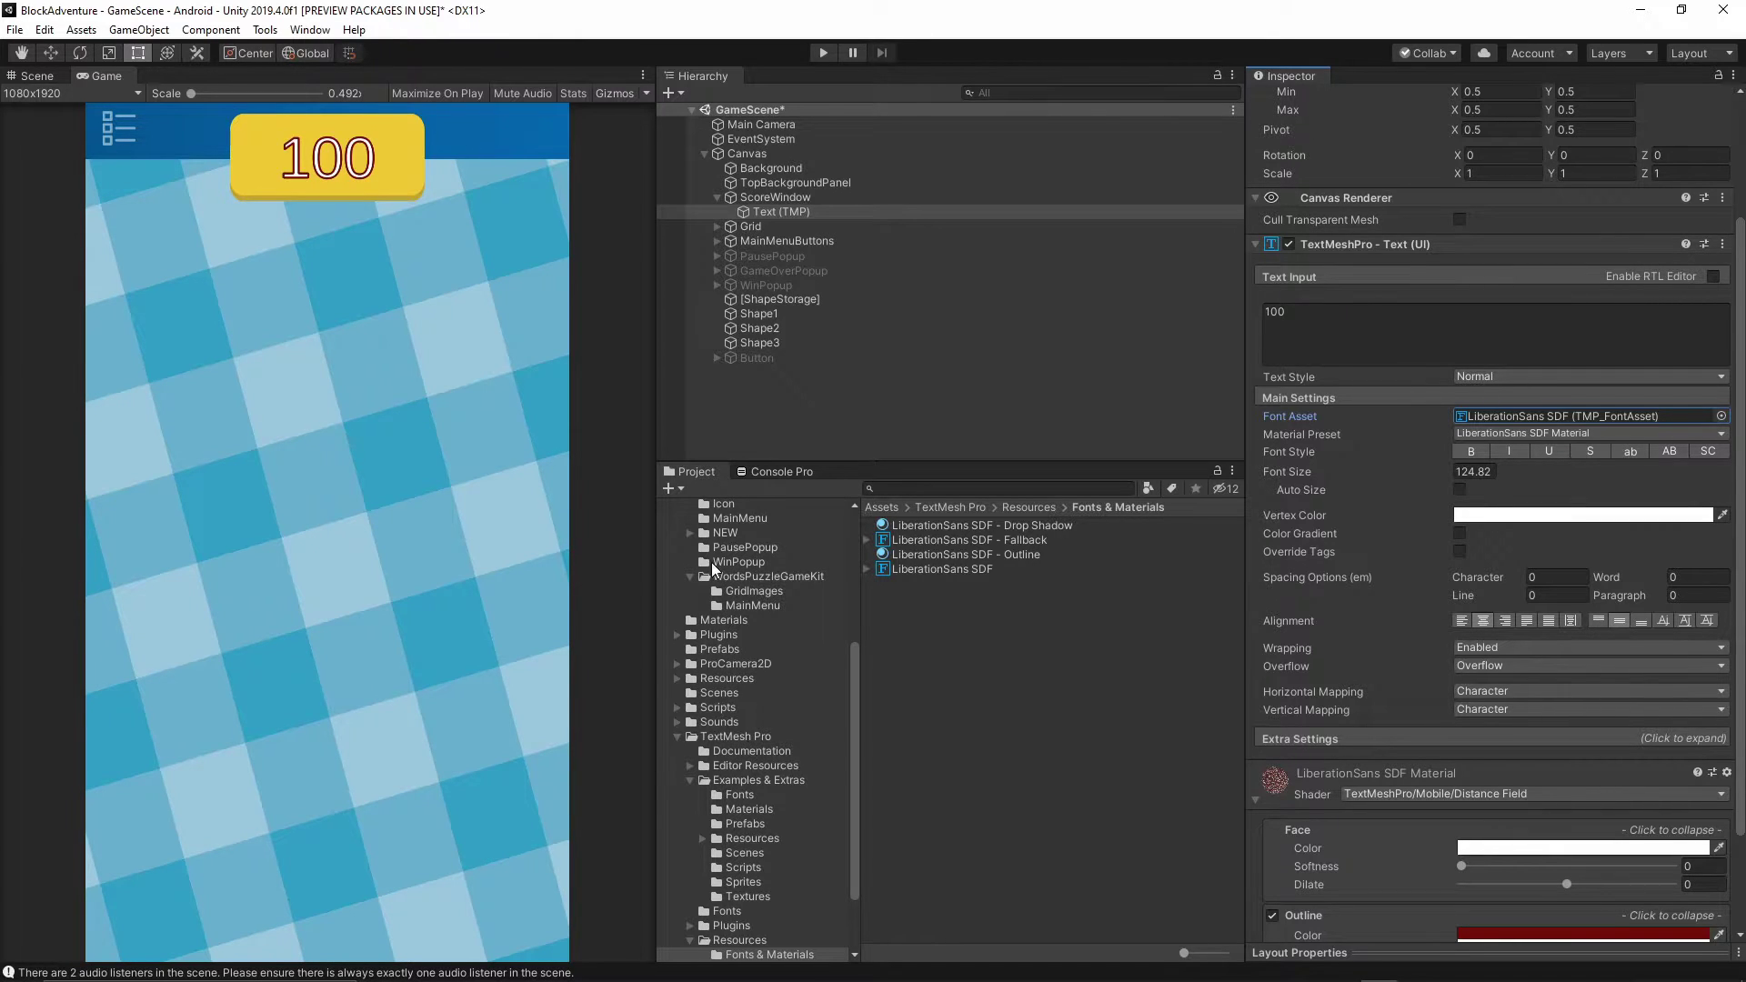
{"action": "scroll", "coordinate": [745, 619], "scroll_direction": "up", "scroll_amount": 3}
{"action": "scroll", "coordinate": [784, 664], "scroll_direction": "up", "scroll_amount": 2}
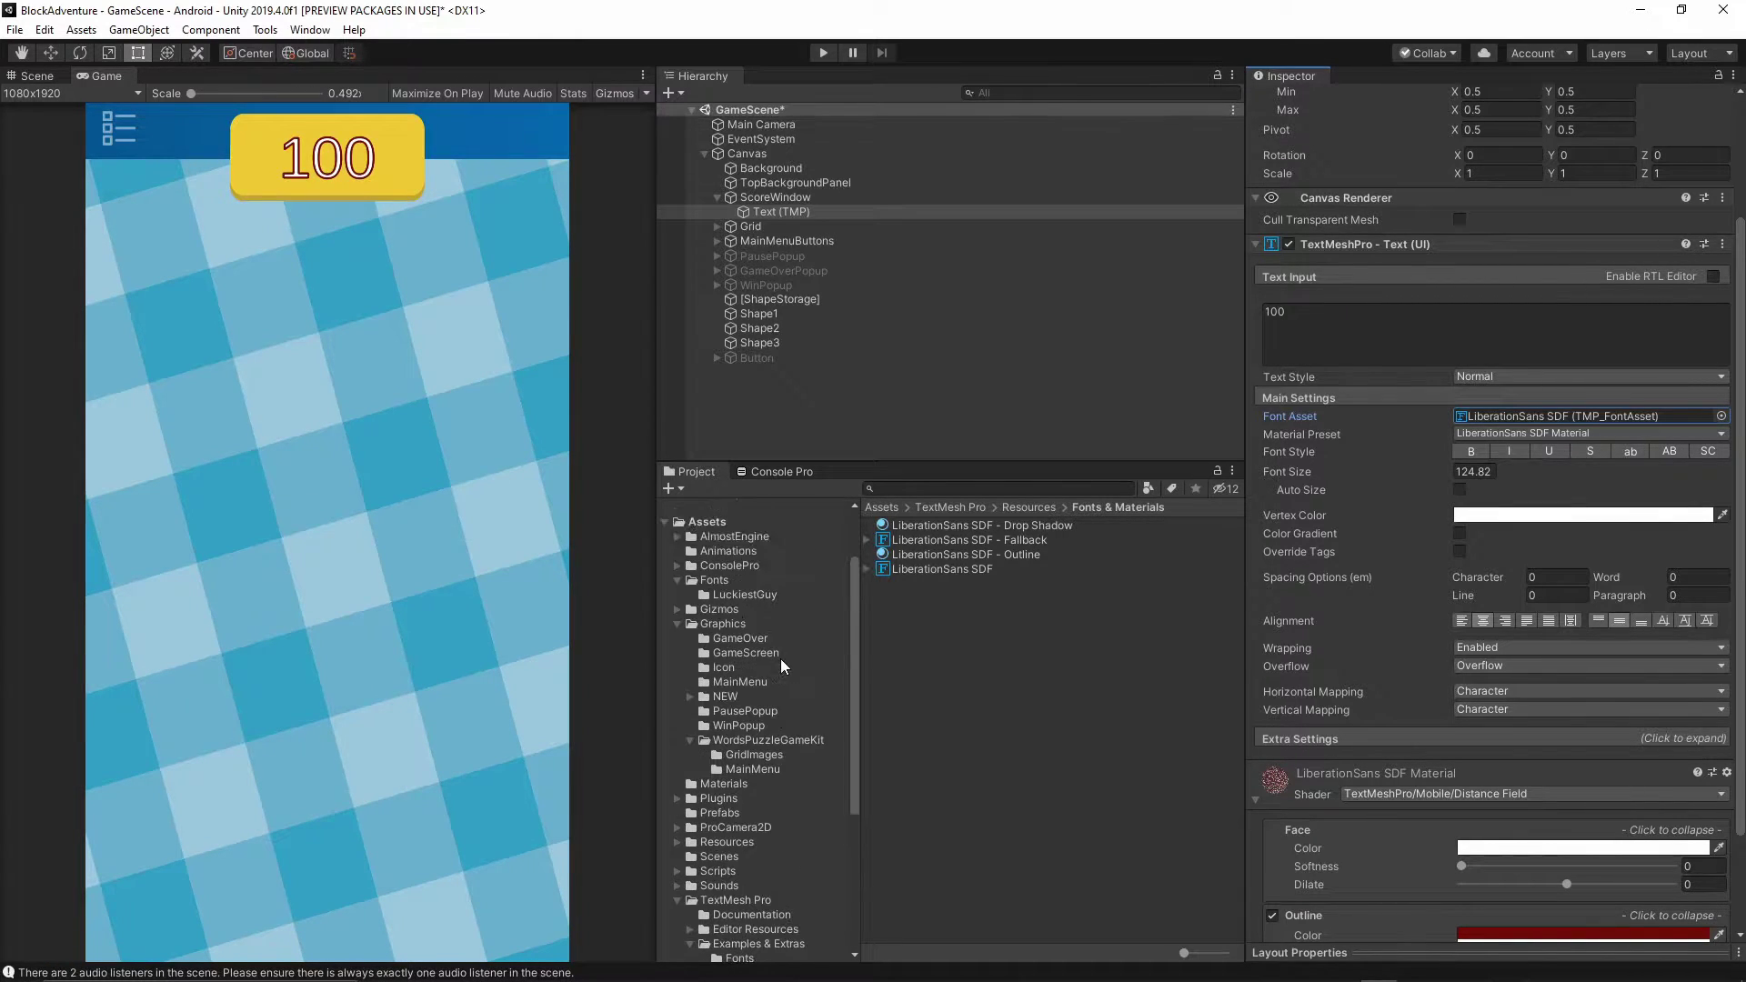
{"action": "left_click", "coordinate": [718, 582]}
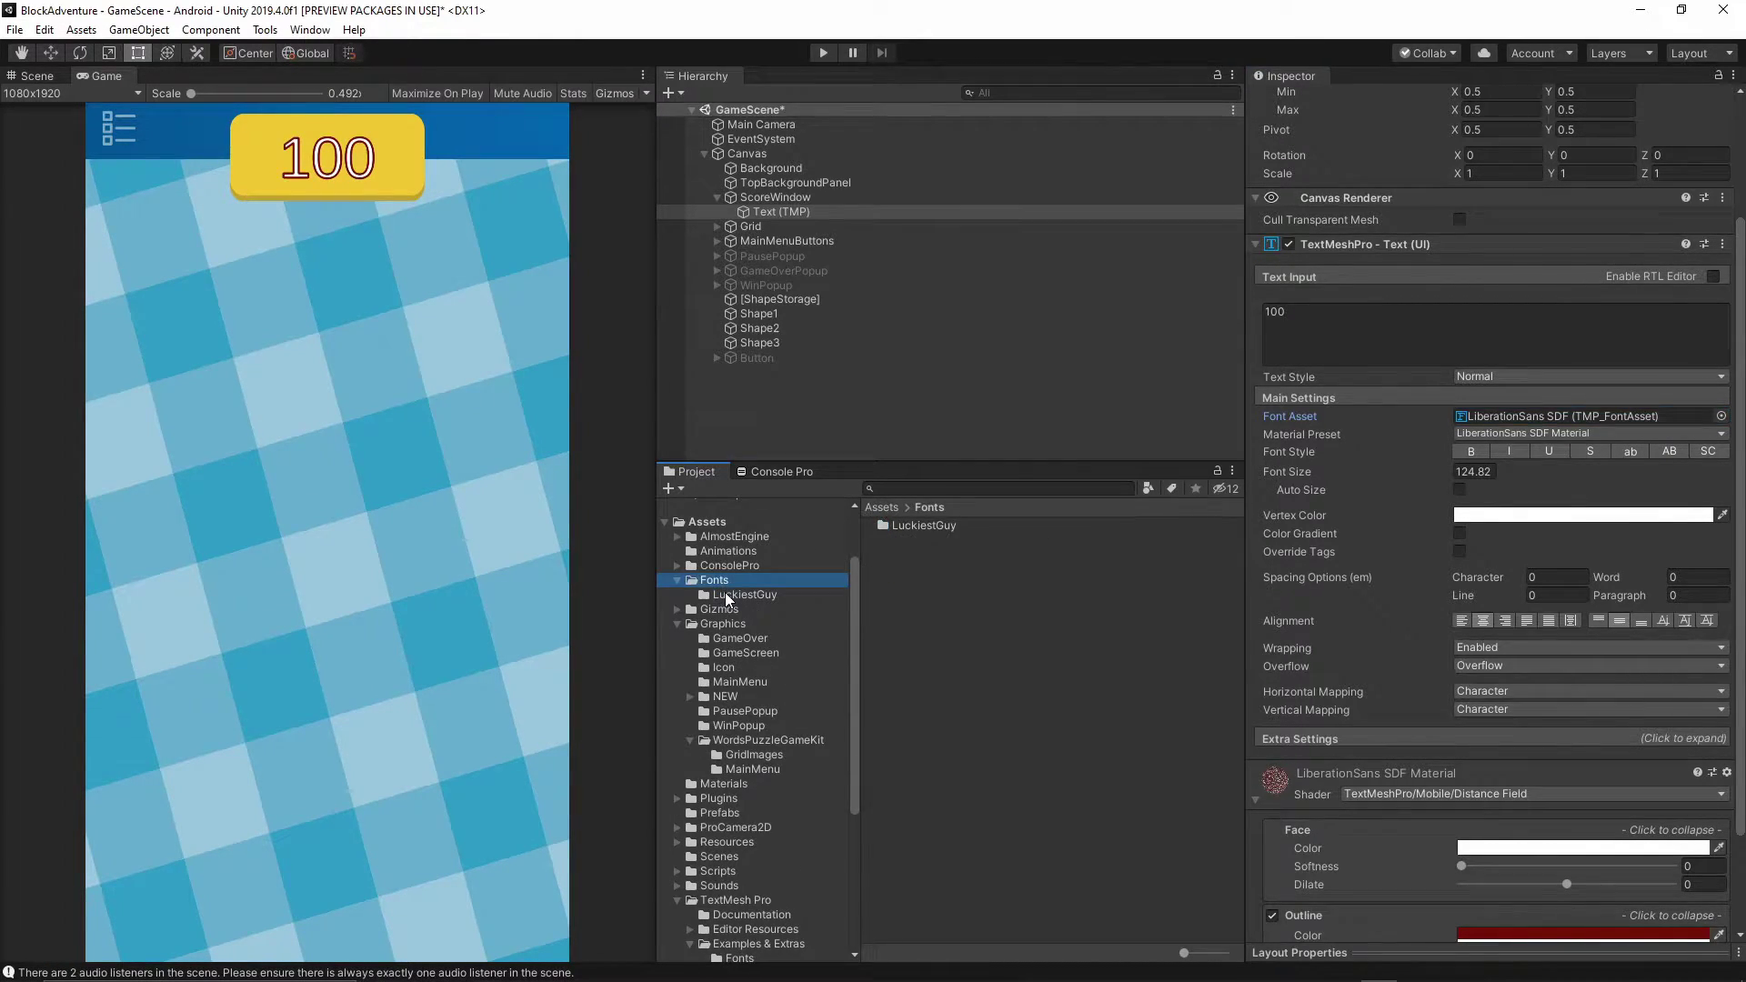
{"action": "right_click", "coordinate": [959, 605]}
{"action": "left_click", "coordinate": [1046, 173]}
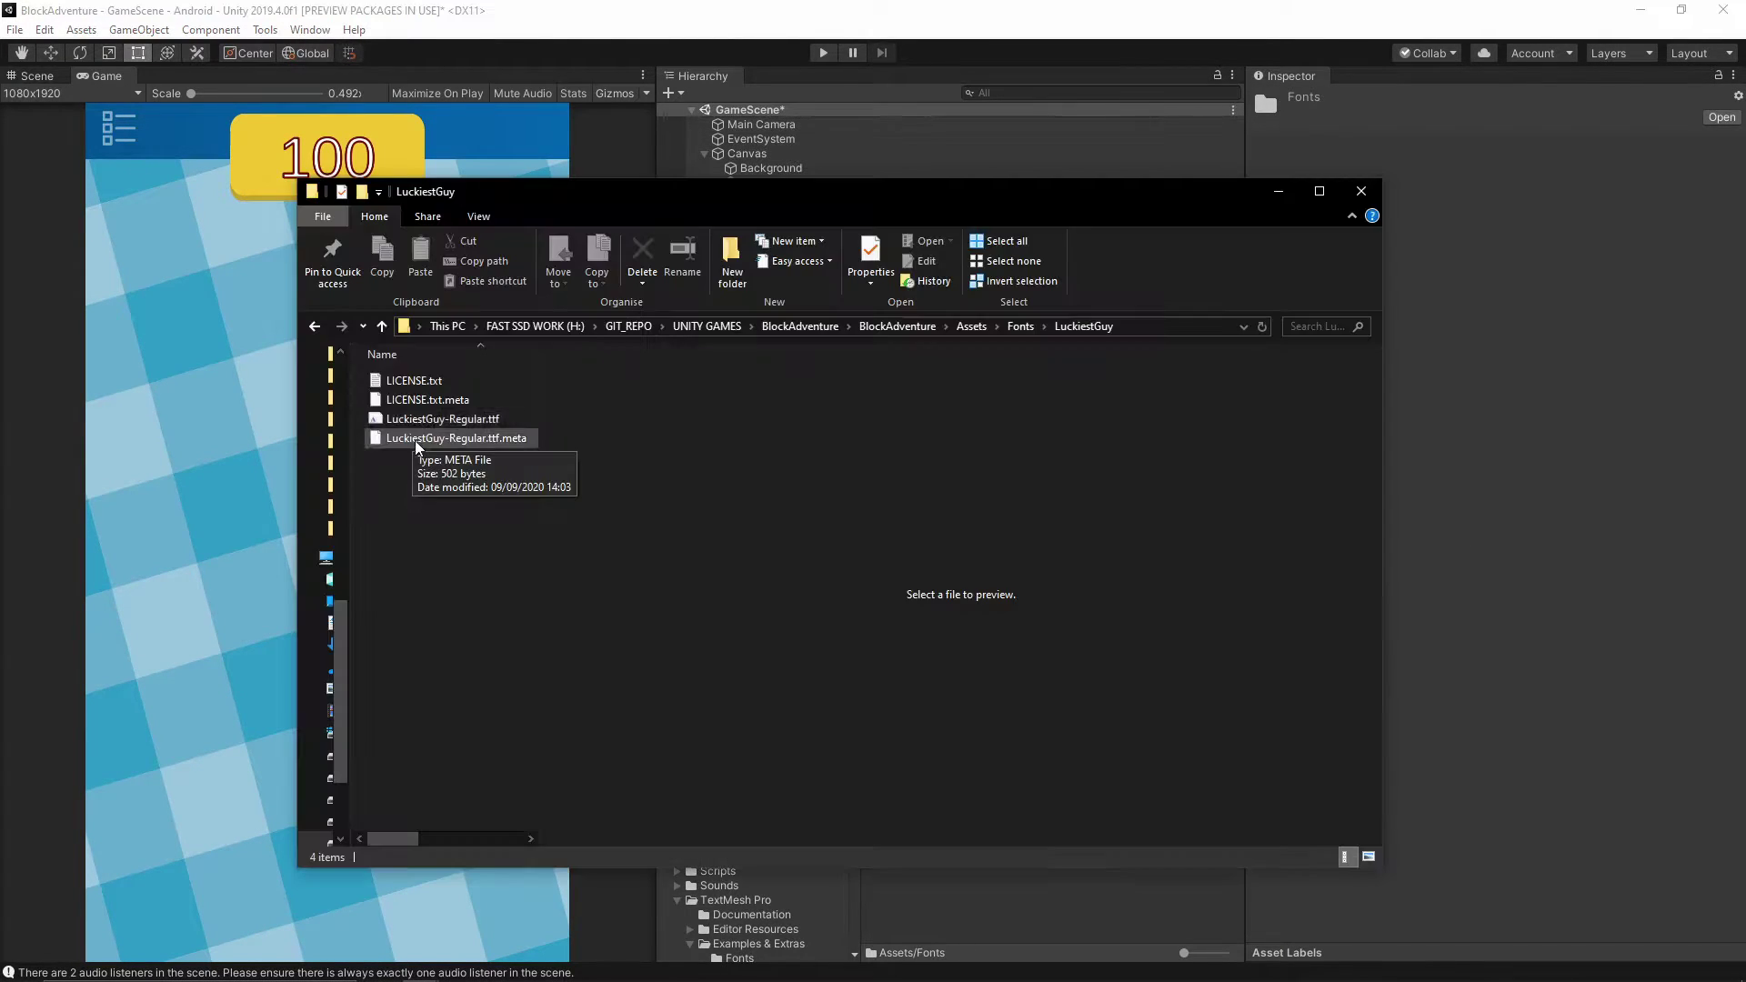
{"action": "left_click", "coordinate": [420, 418]}
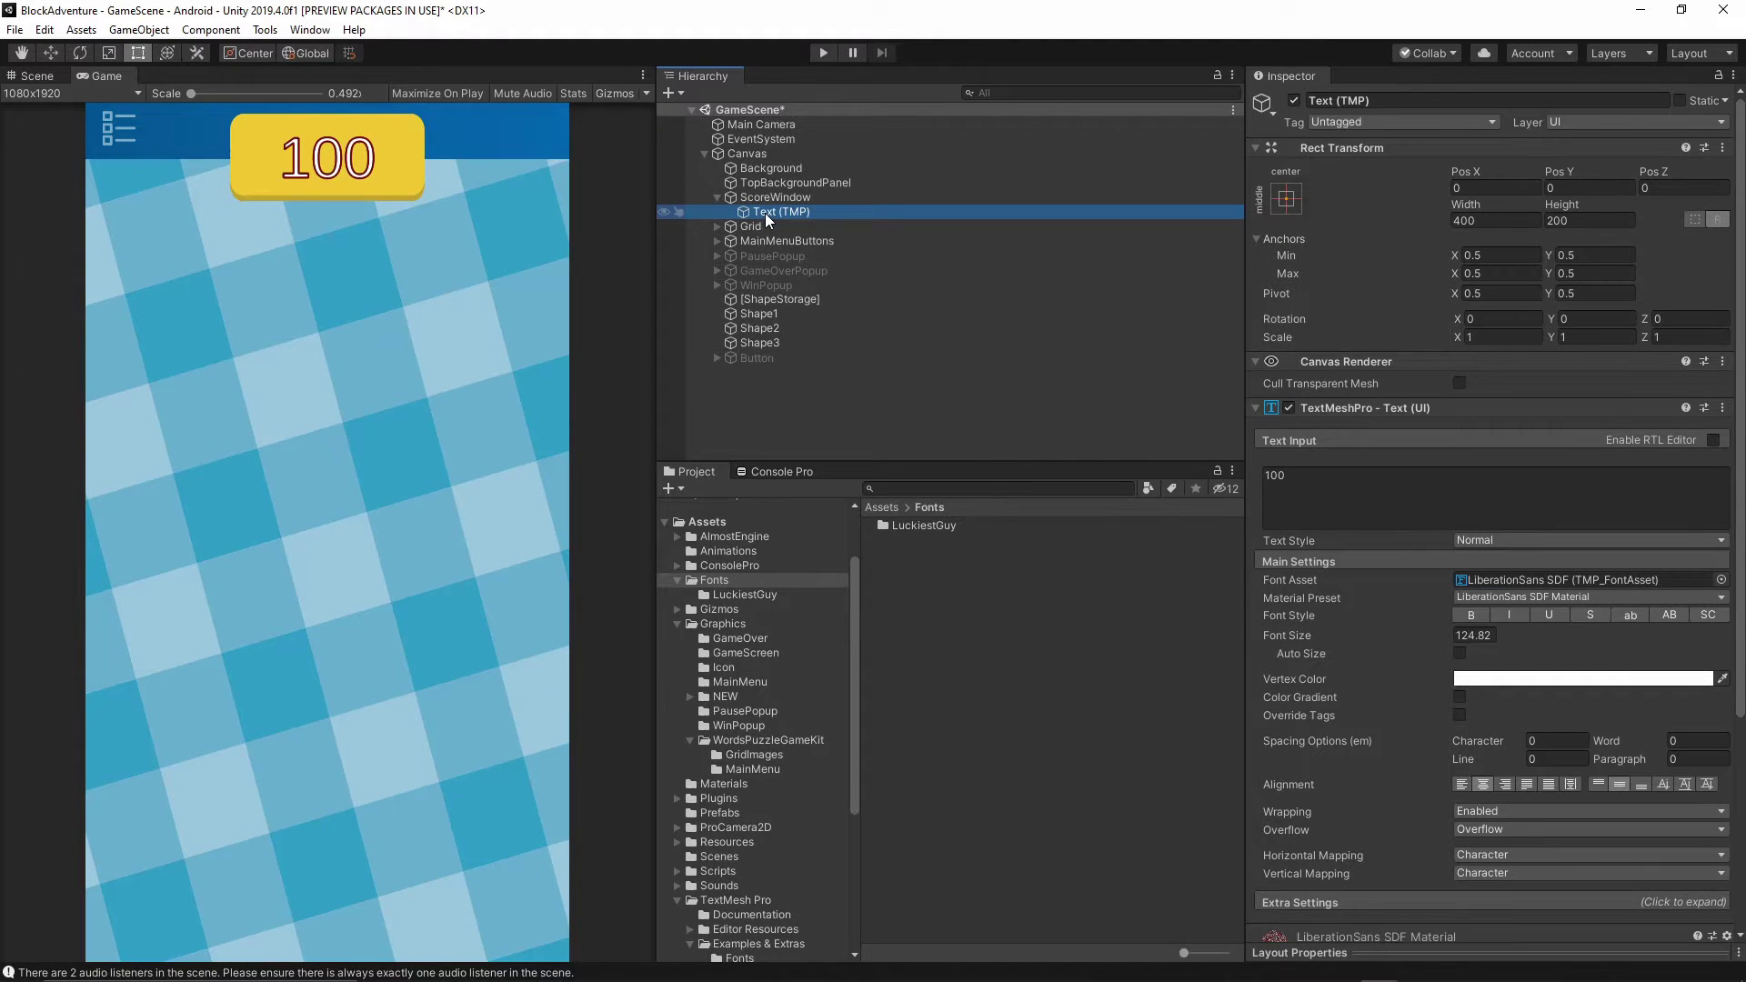
- Try to assign LuckiestGuy-Regular from the LuckiestGuy folder as the score text's font asset
{"action": "double_click", "coordinate": [921, 526]}
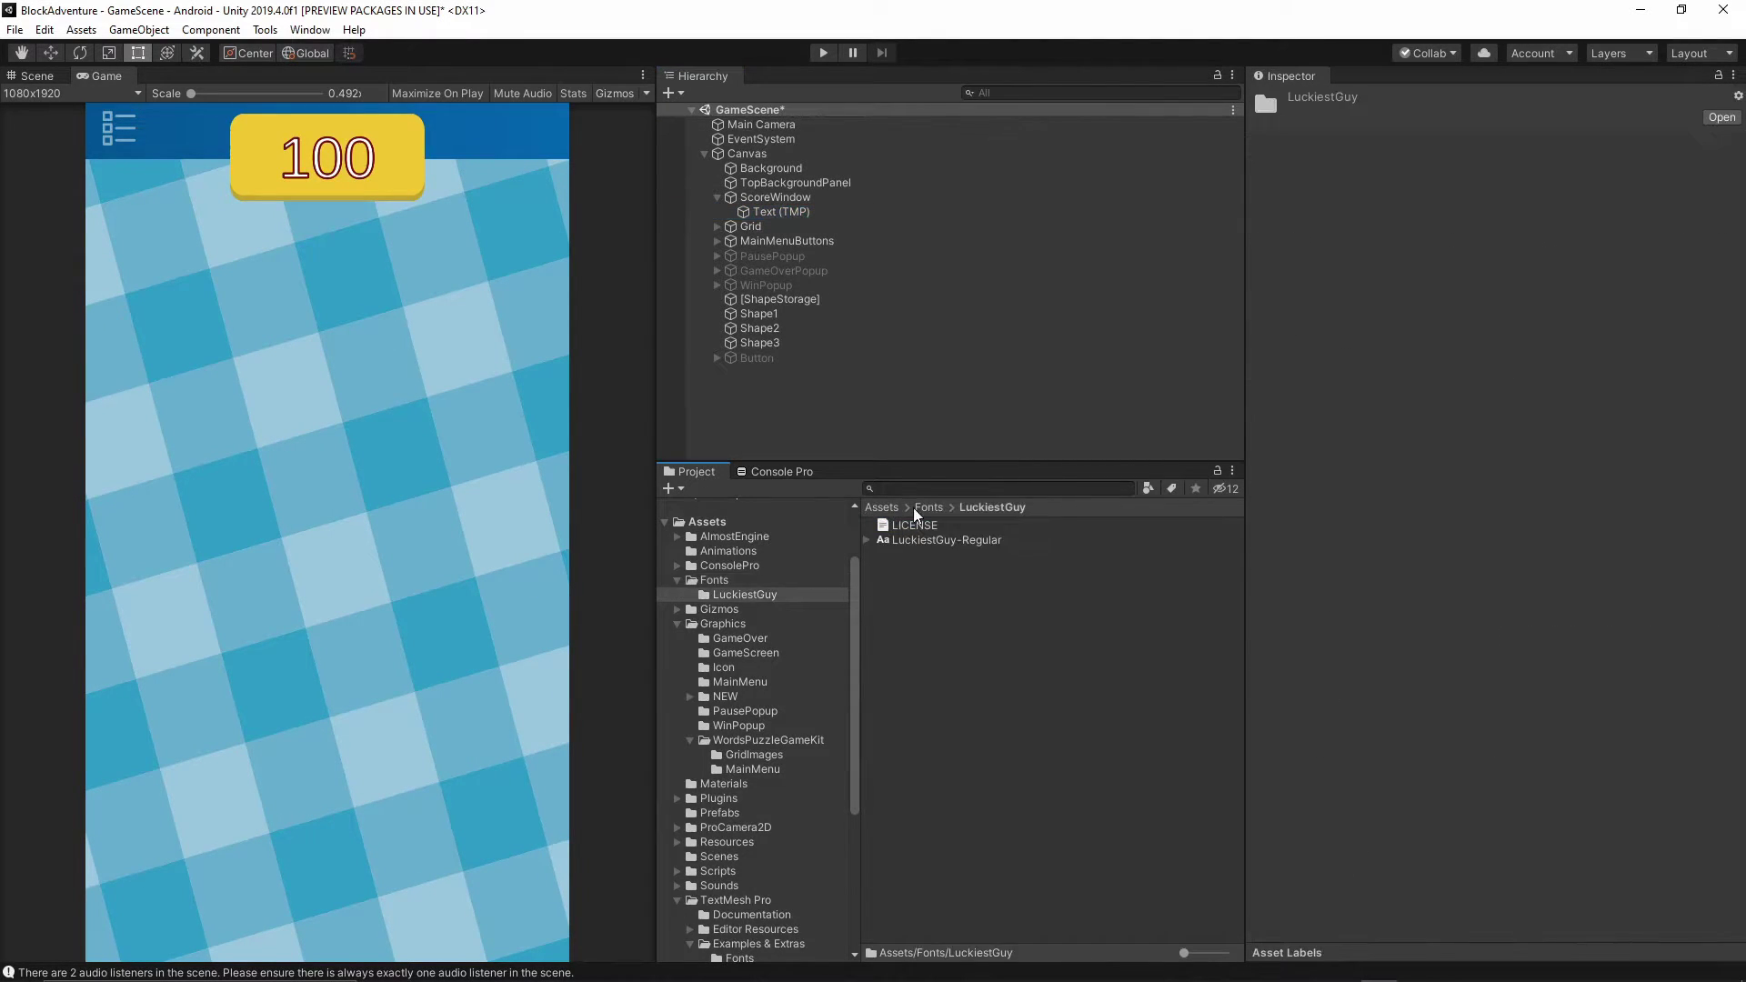
{"action": "left_click", "coordinate": [780, 211]}
{"action": "mouse_move", "coordinate": [910, 539]}
{"action": "left_mouse_down"}
{"action": "mouse_move", "coordinate": [1132, 596]}
{"action": "mouse_move", "coordinate": [1511, 582]}
{"action": "mouse_move", "coordinate": [937, 525]}
{"action": "left_mouse_up"}
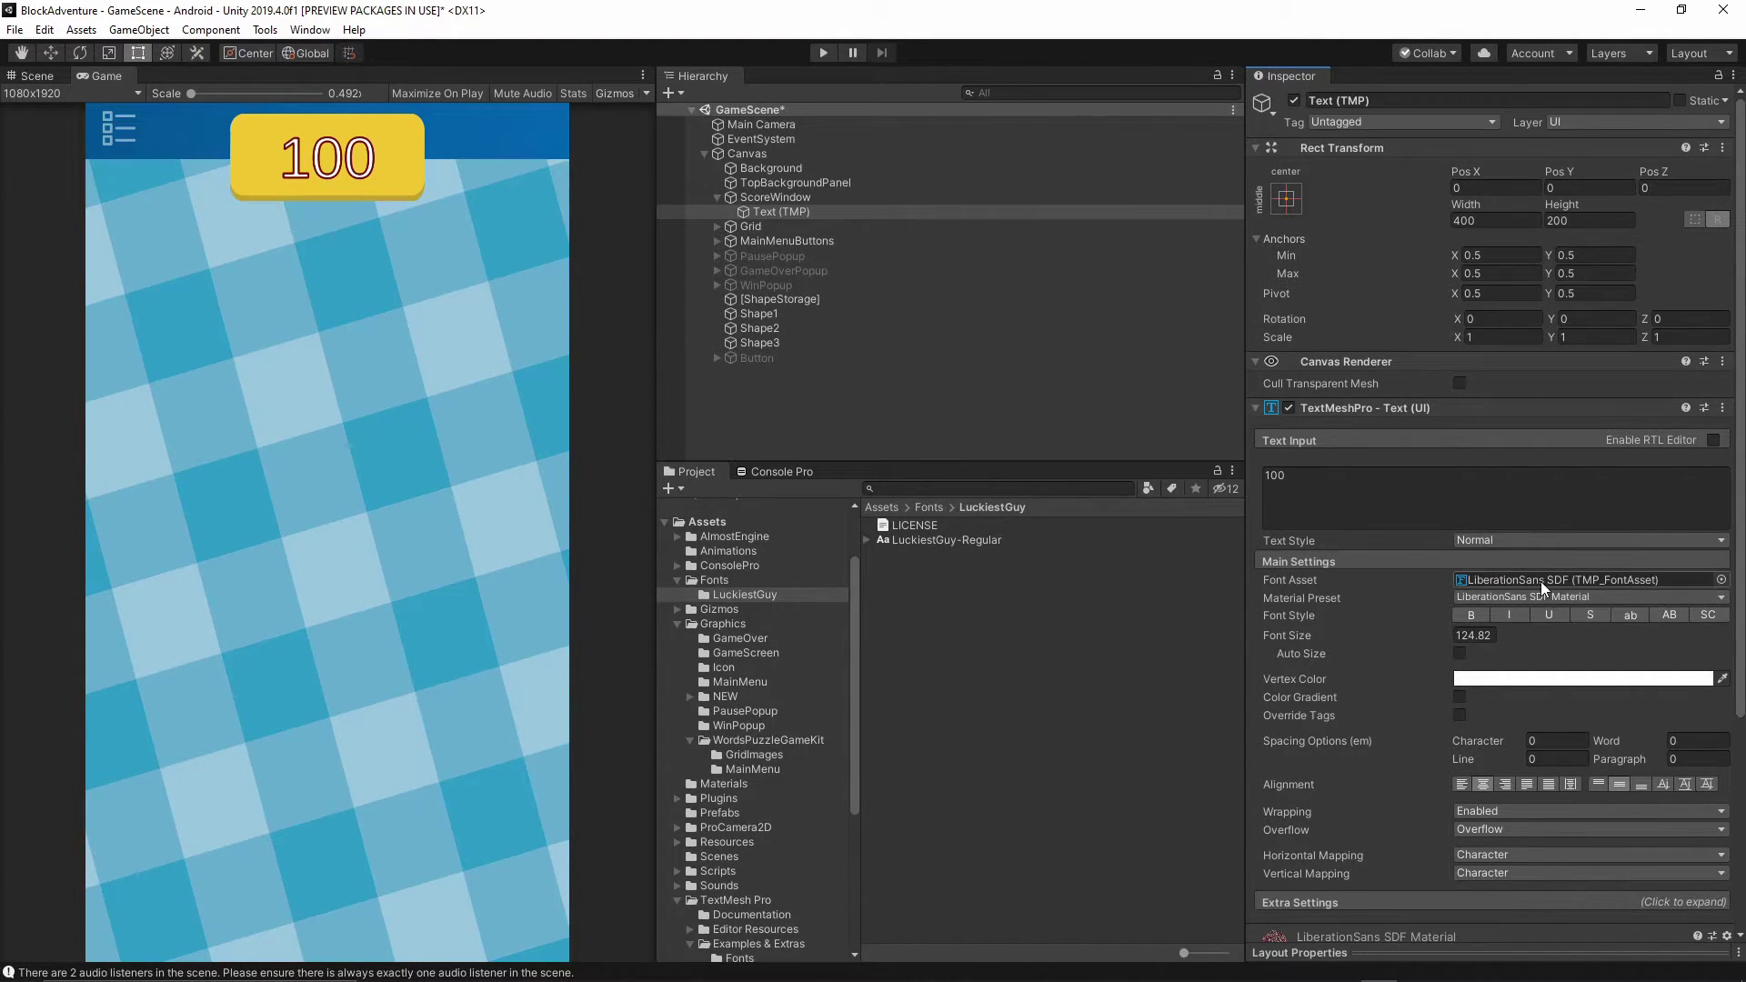
- Open the TextMeshPro Font Asset Creator, dock it beside the Game view, and use LuckiestGuy-Regular as the source font file
{"action": "left_click", "coordinate": [310, 30]}
{"action": "mouse_move", "coordinate": [366, 244]}
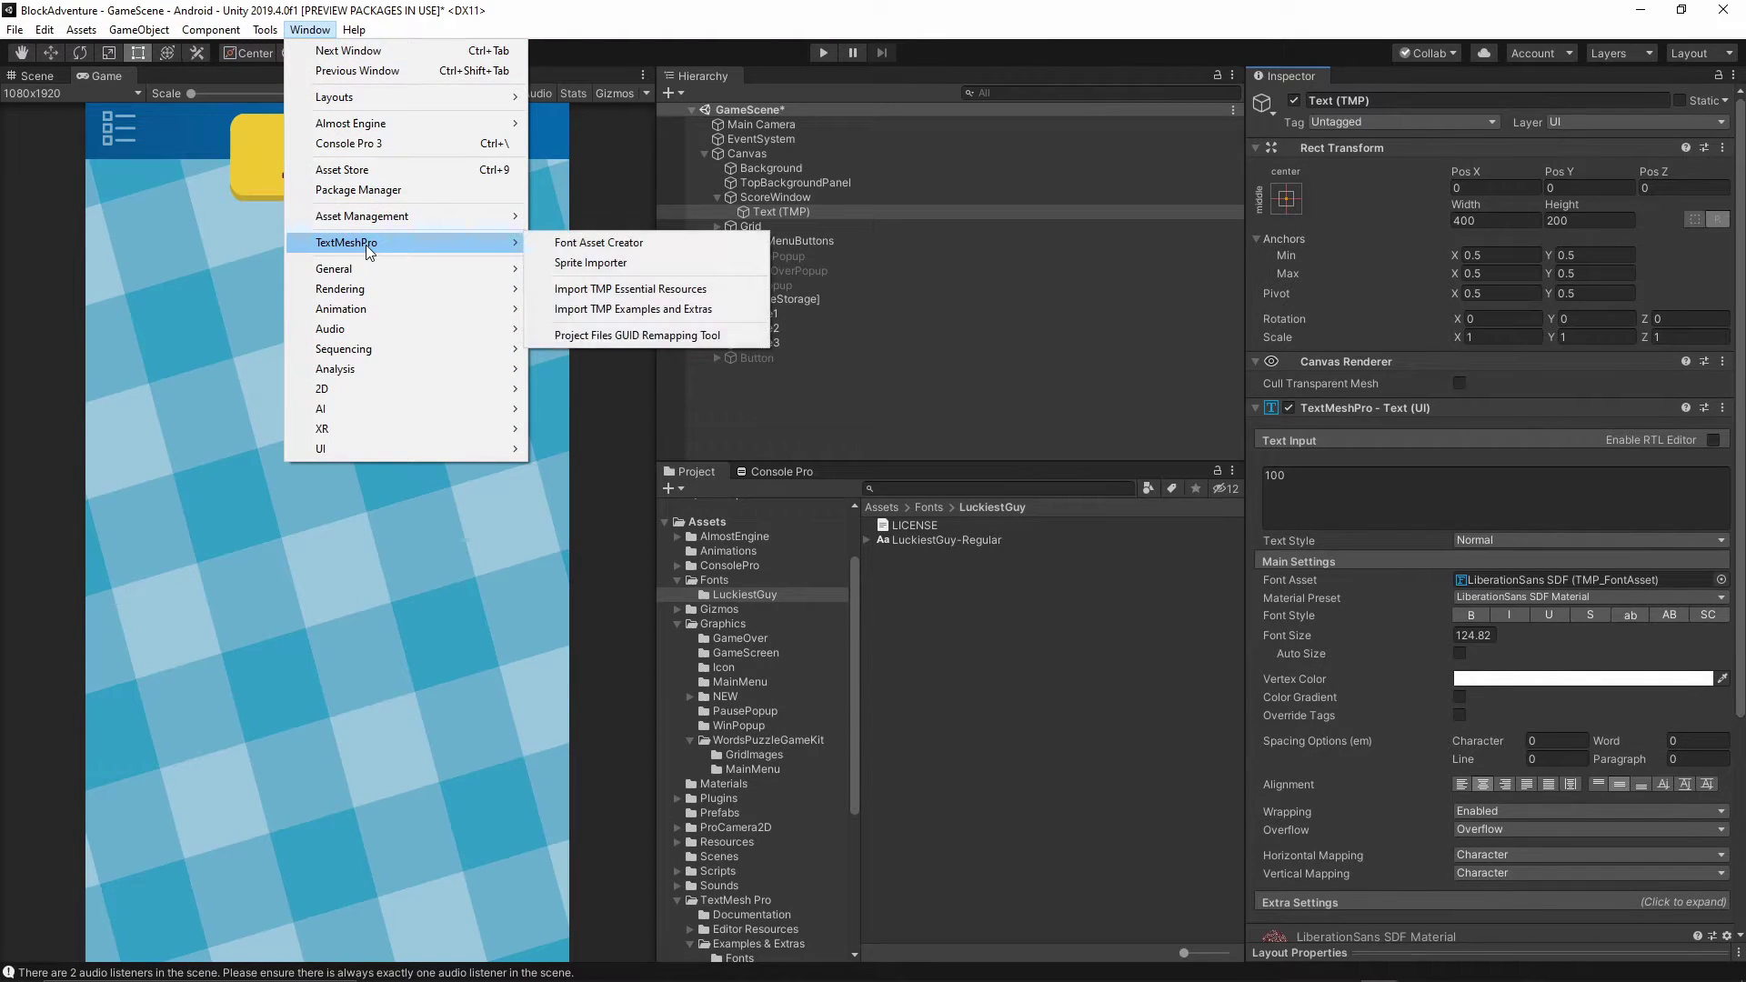
{"action": "left_click", "coordinate": [609, 243]}
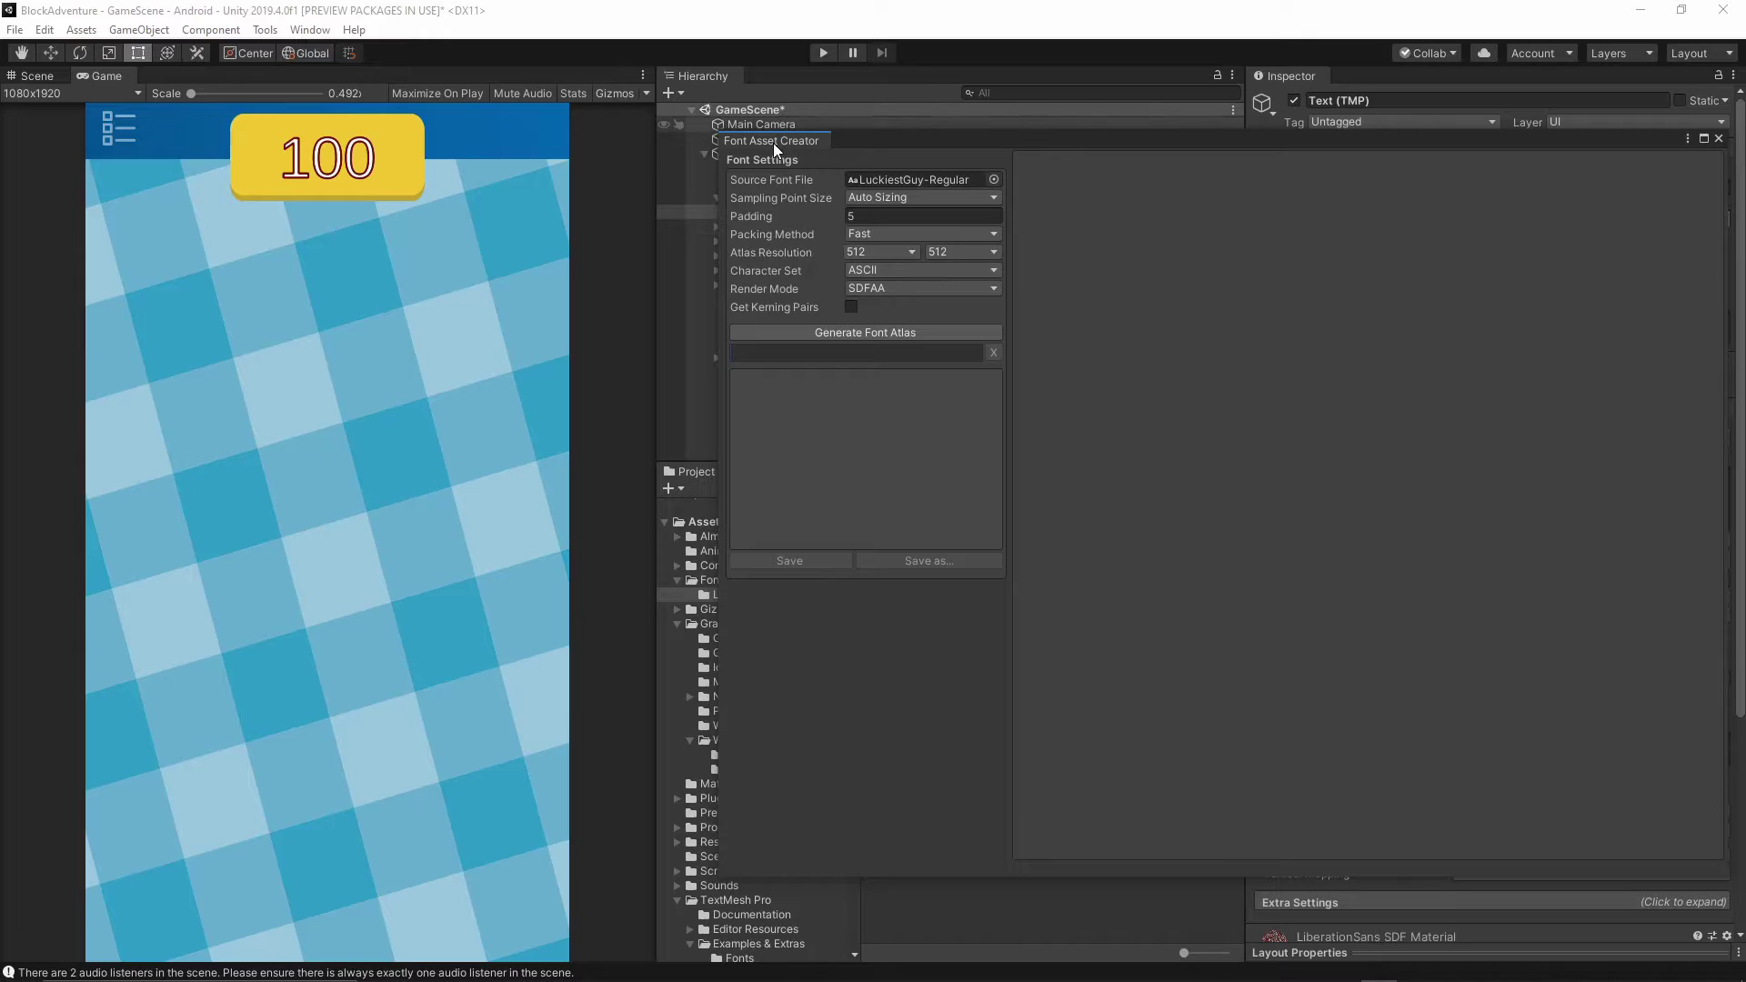
{"action": "left_click_drag", "start_coordinate": [767, 145], "coordinate": [273, 78]}
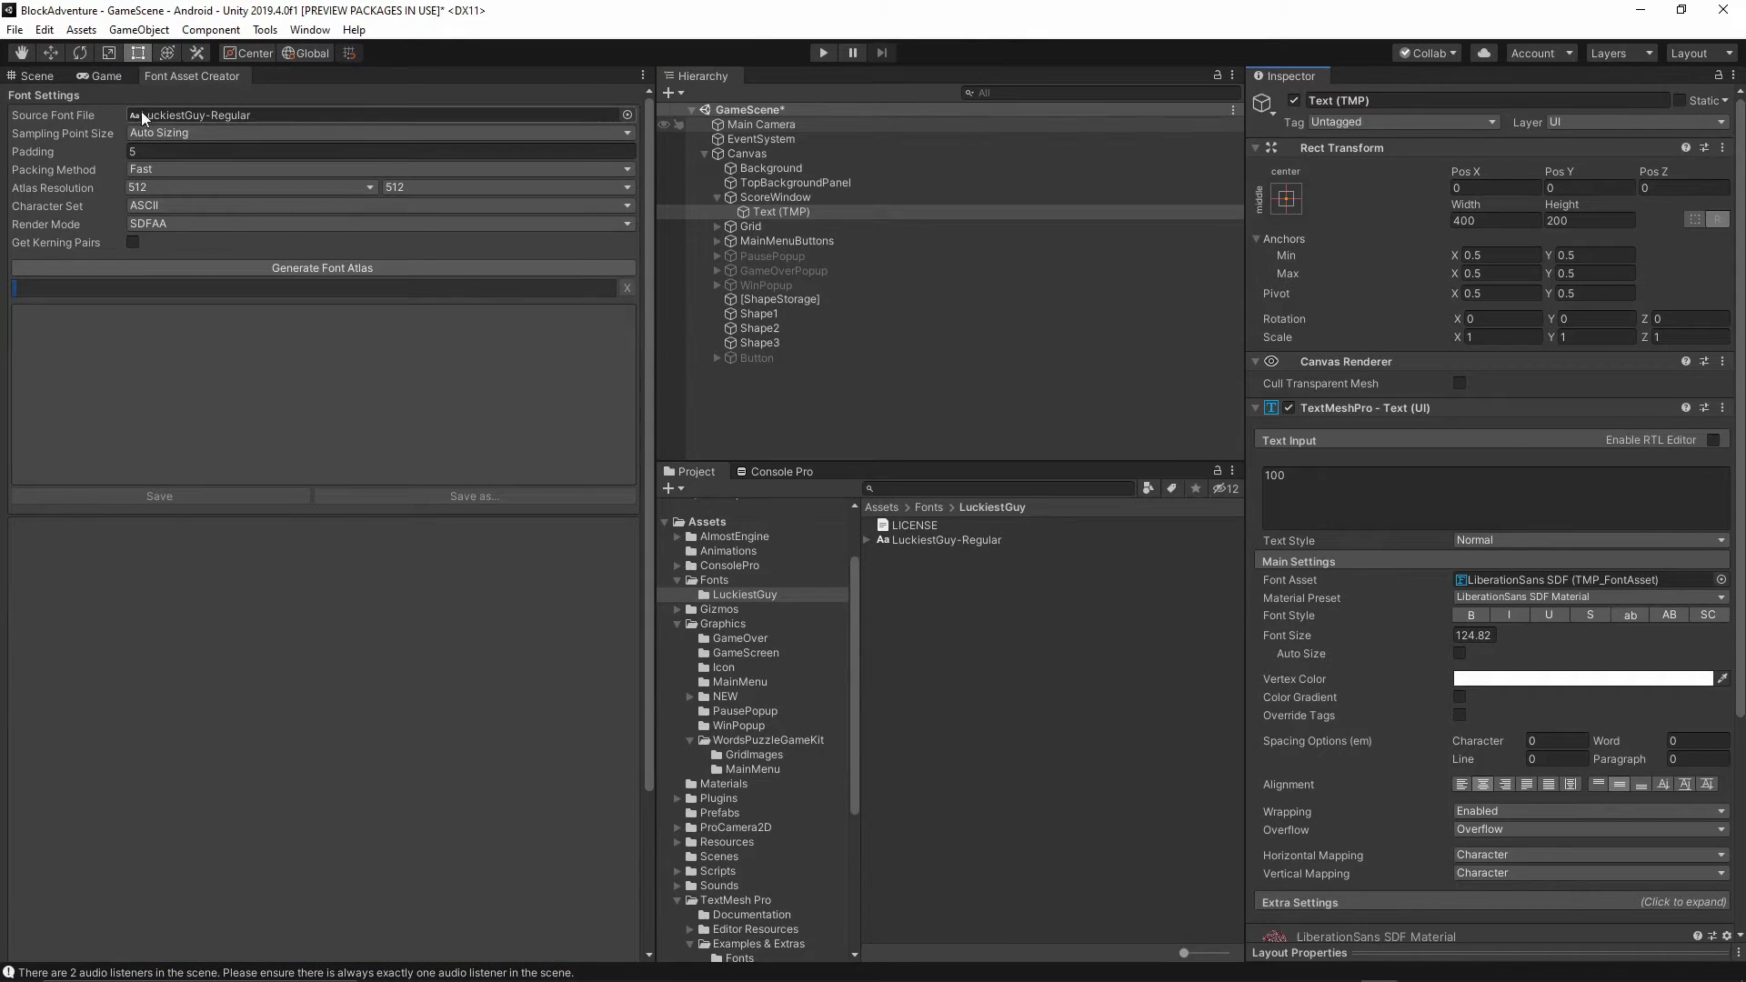
{"action": "left_click", "coordinate": [942, 539]}
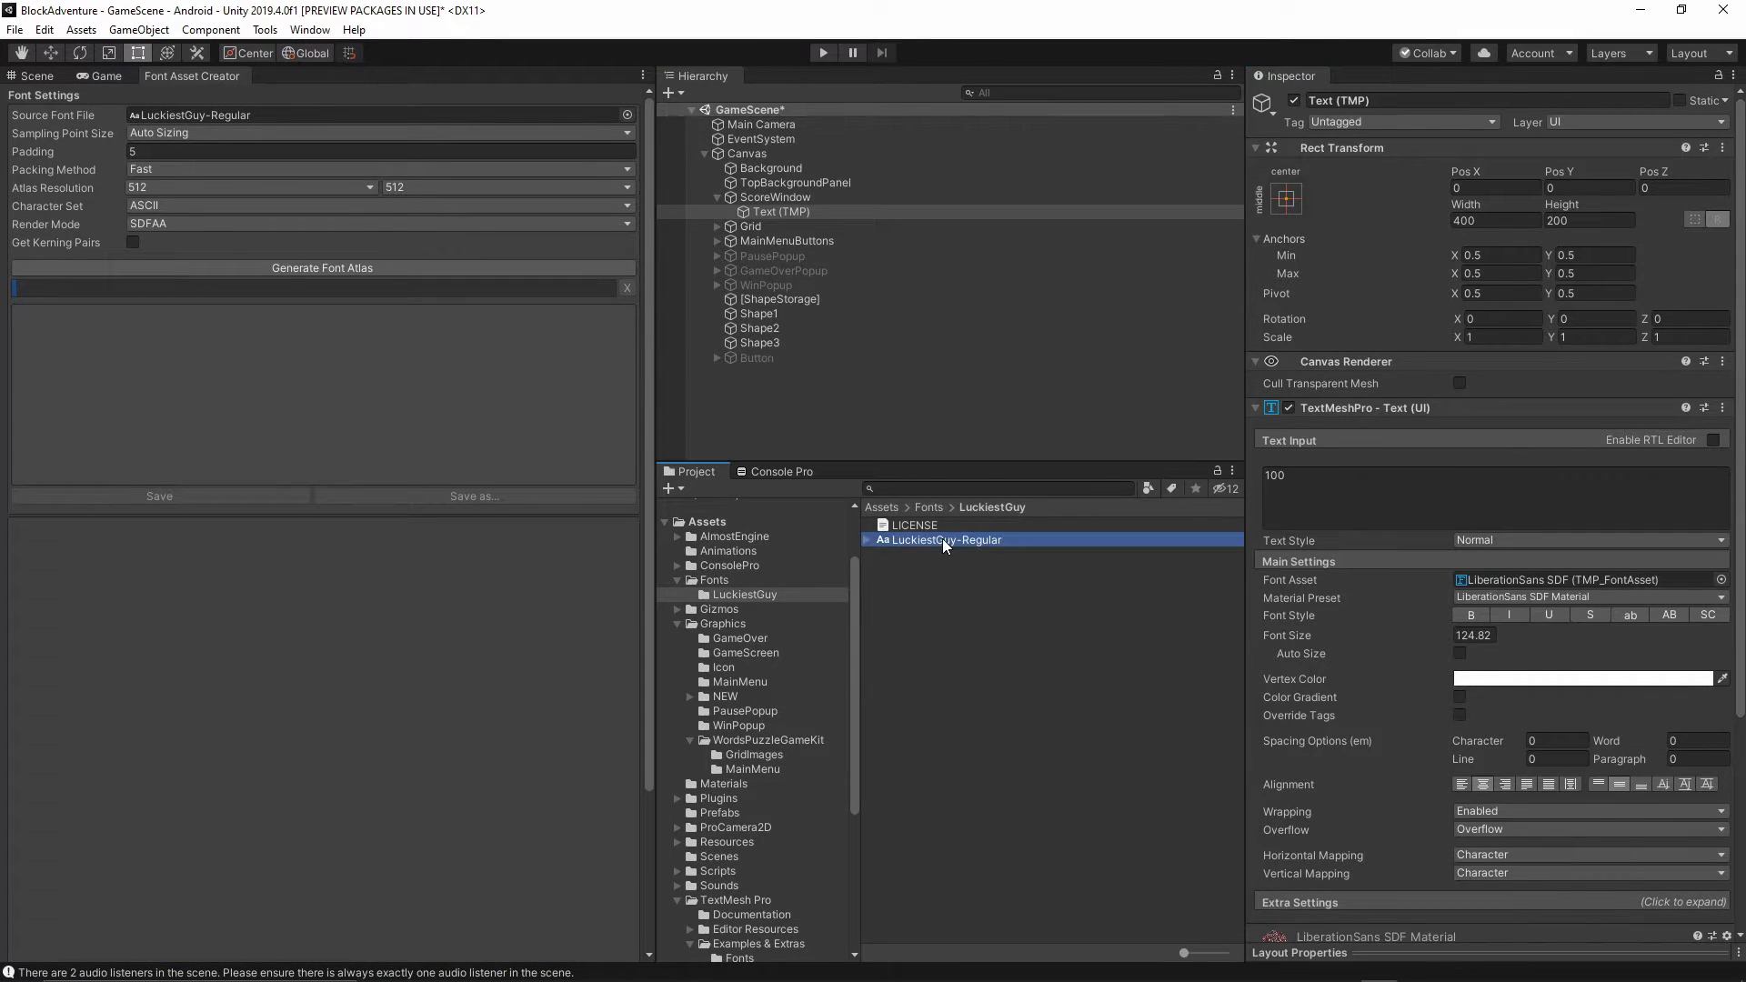
{"action": "left_click_drag", "start_coordinate": [942, 538], "coordinate": [202, 117]}
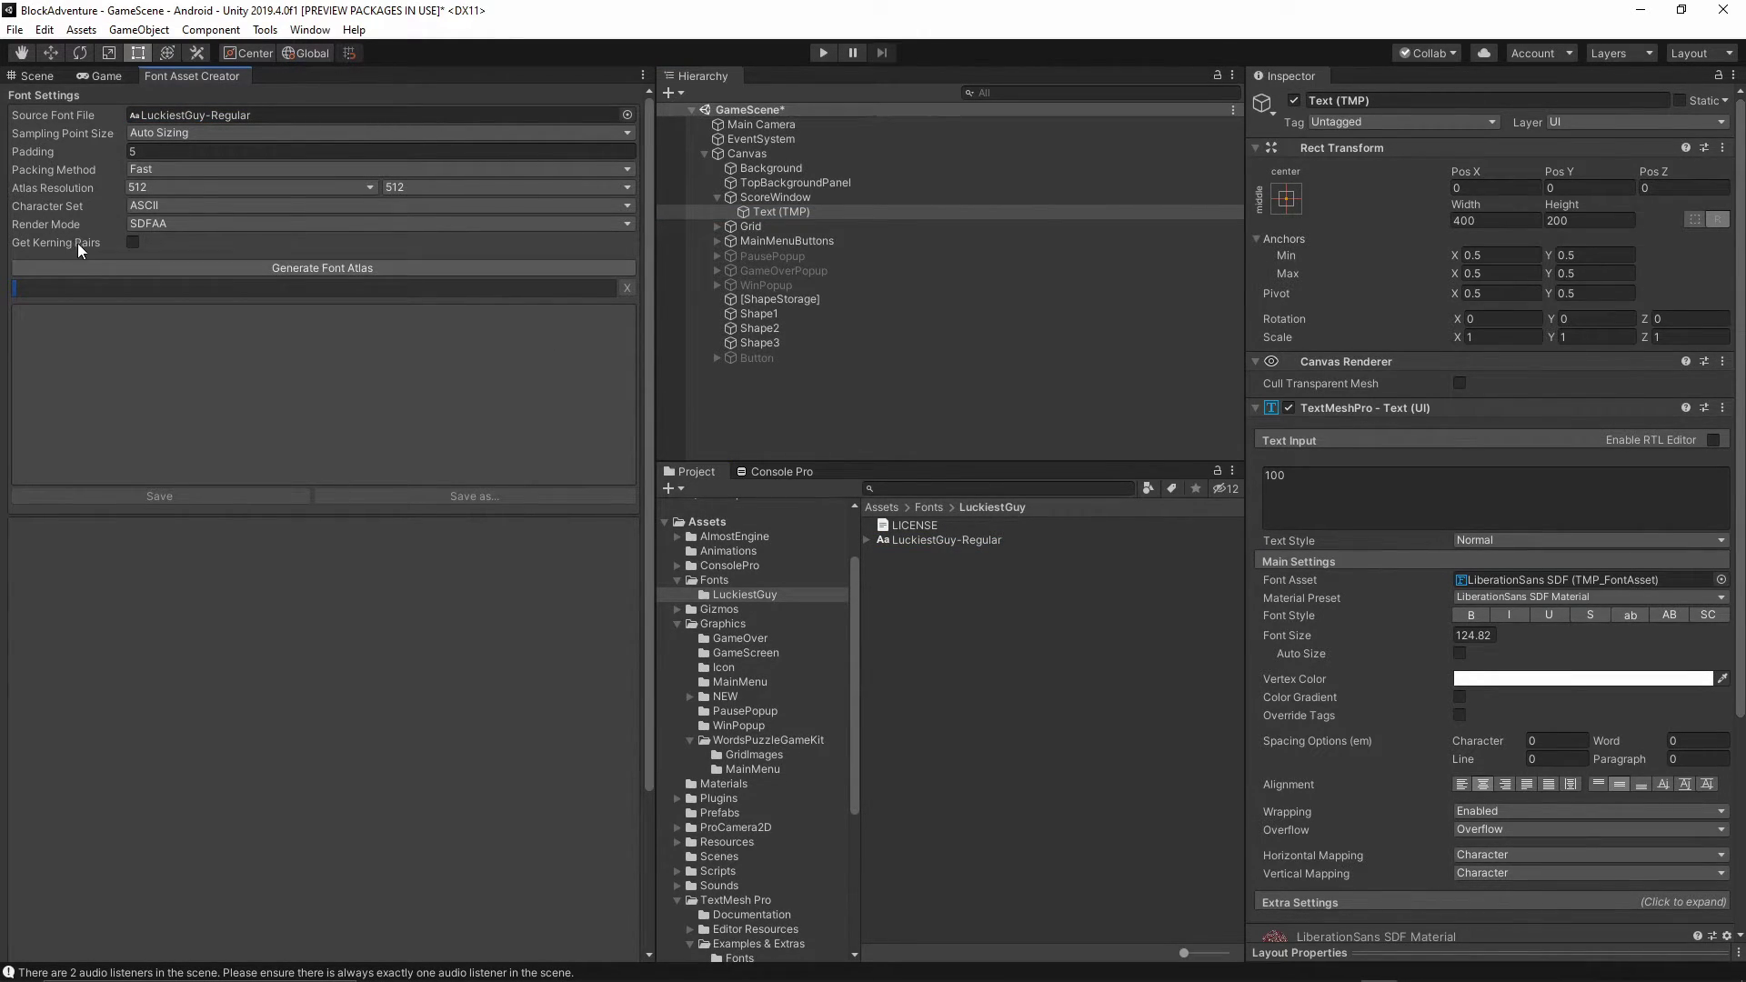
{"action": "left_click", "coordinate": [150, 171]}
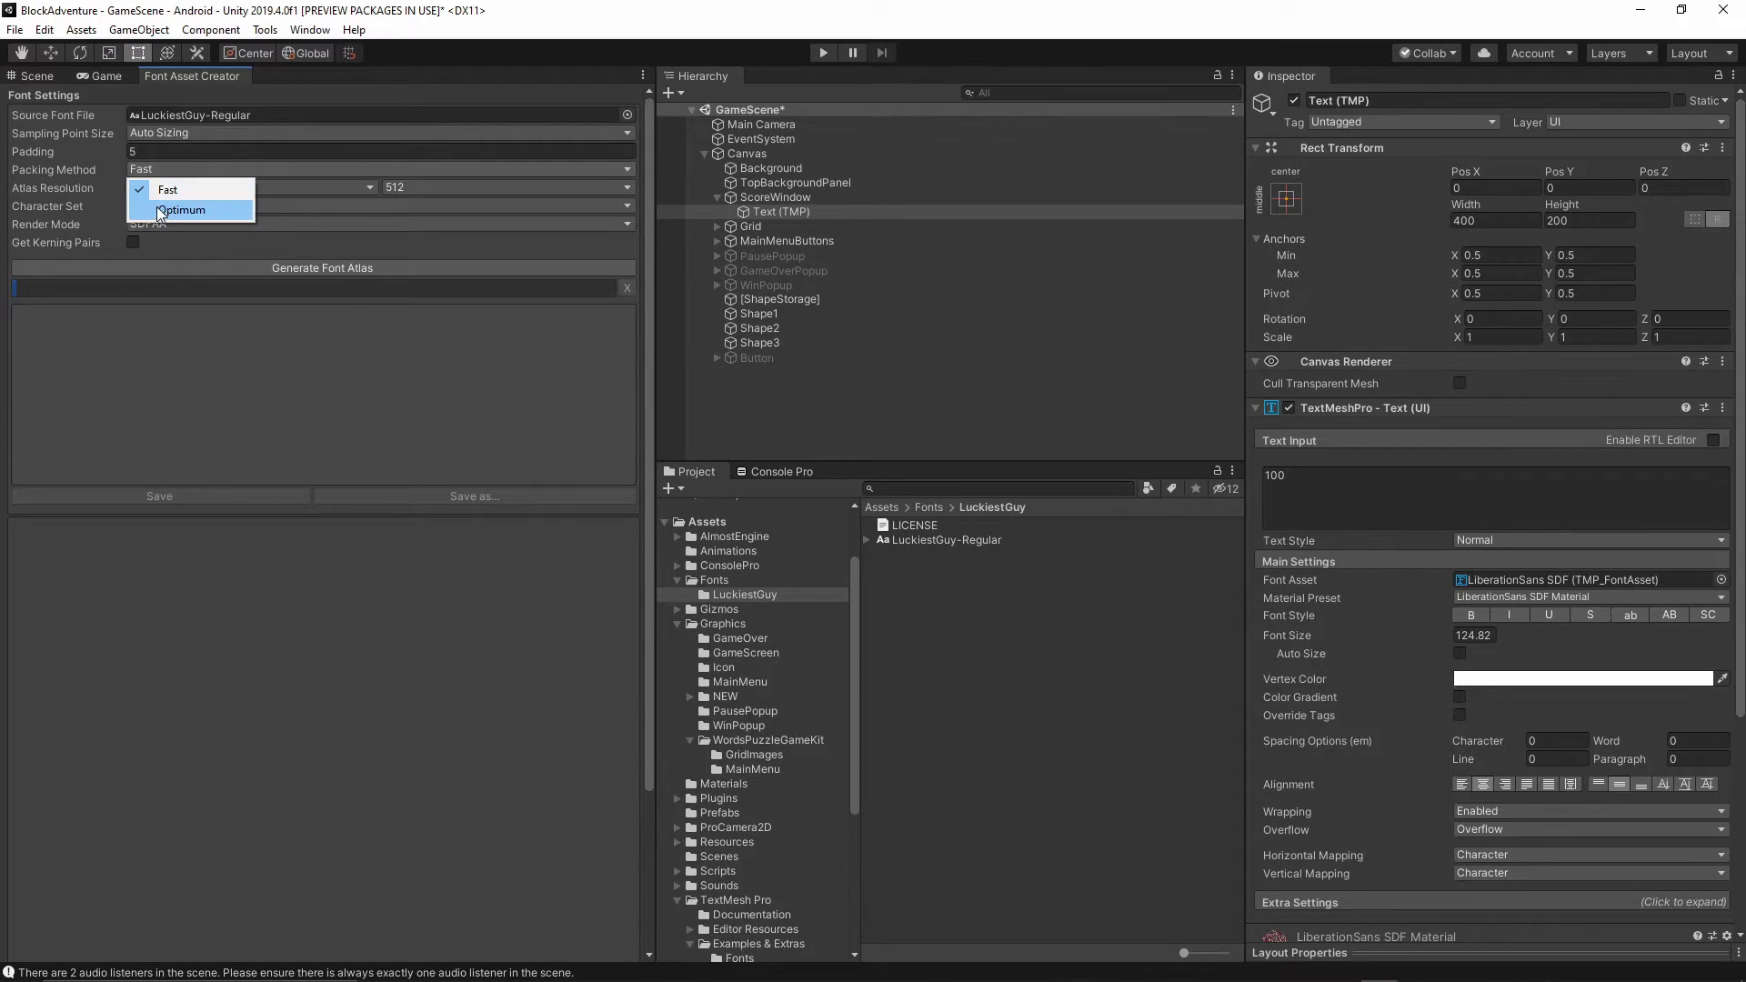
{"action": "left_click", "coordinate": [75, 184]}
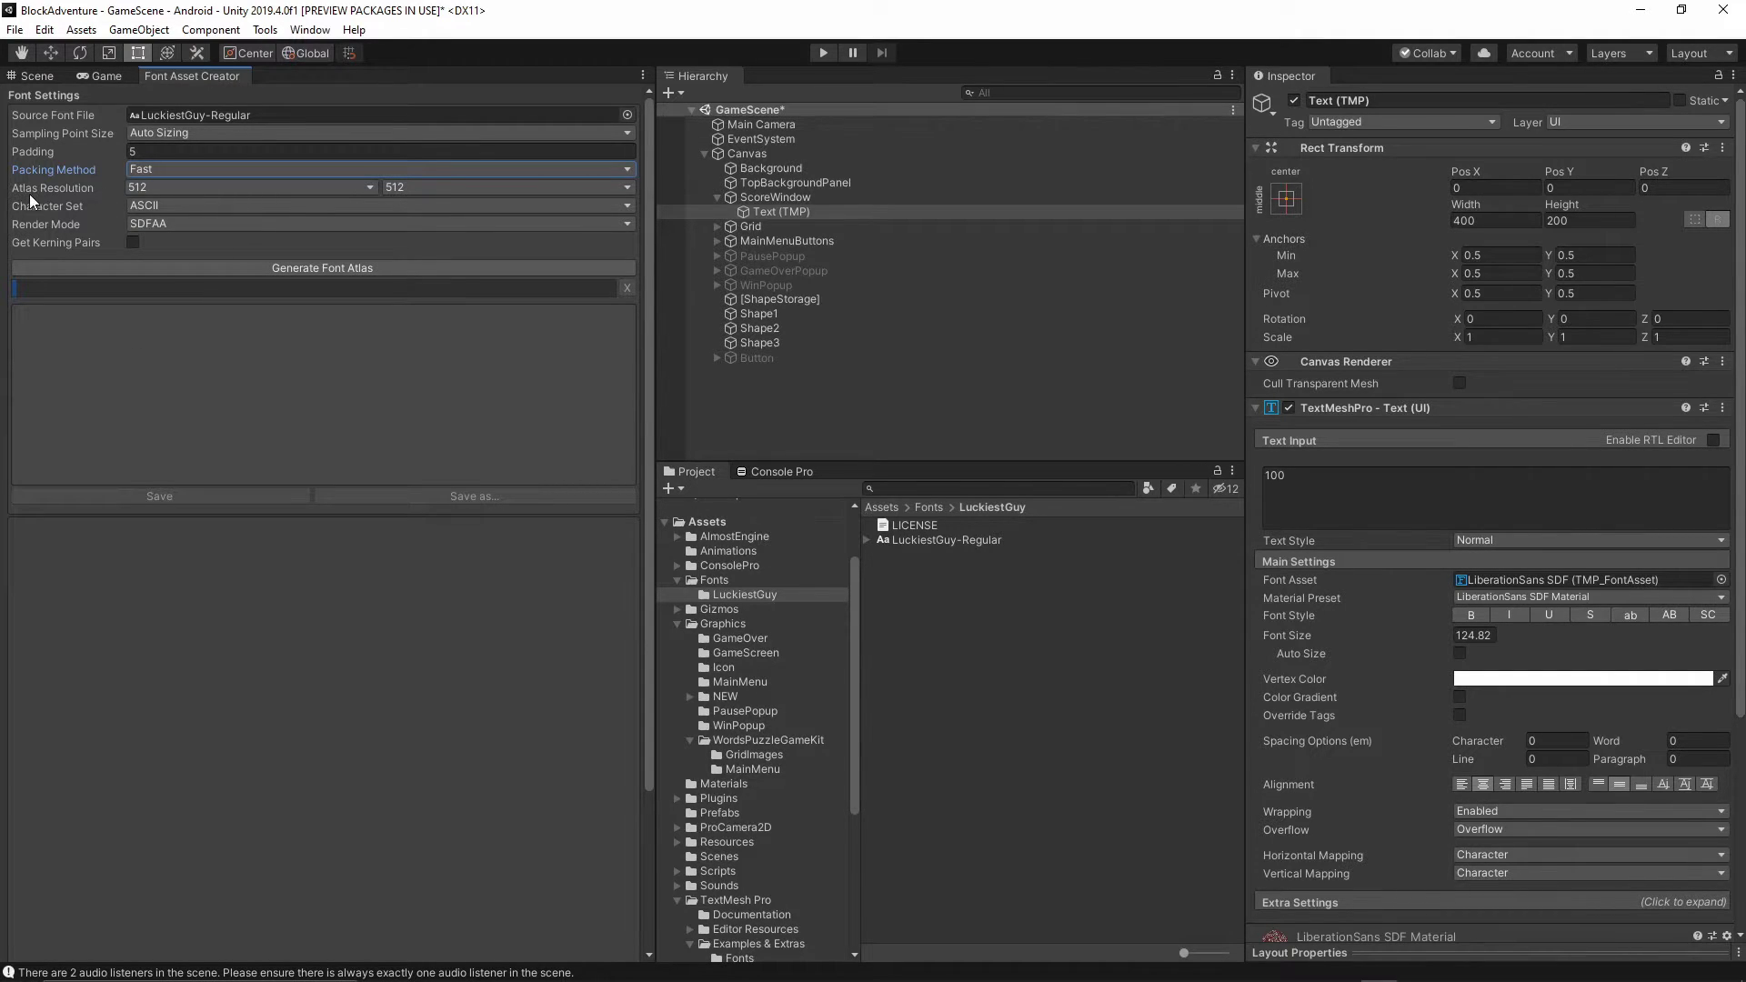
{"action": "left_click", "coordinate": [176, 186]}
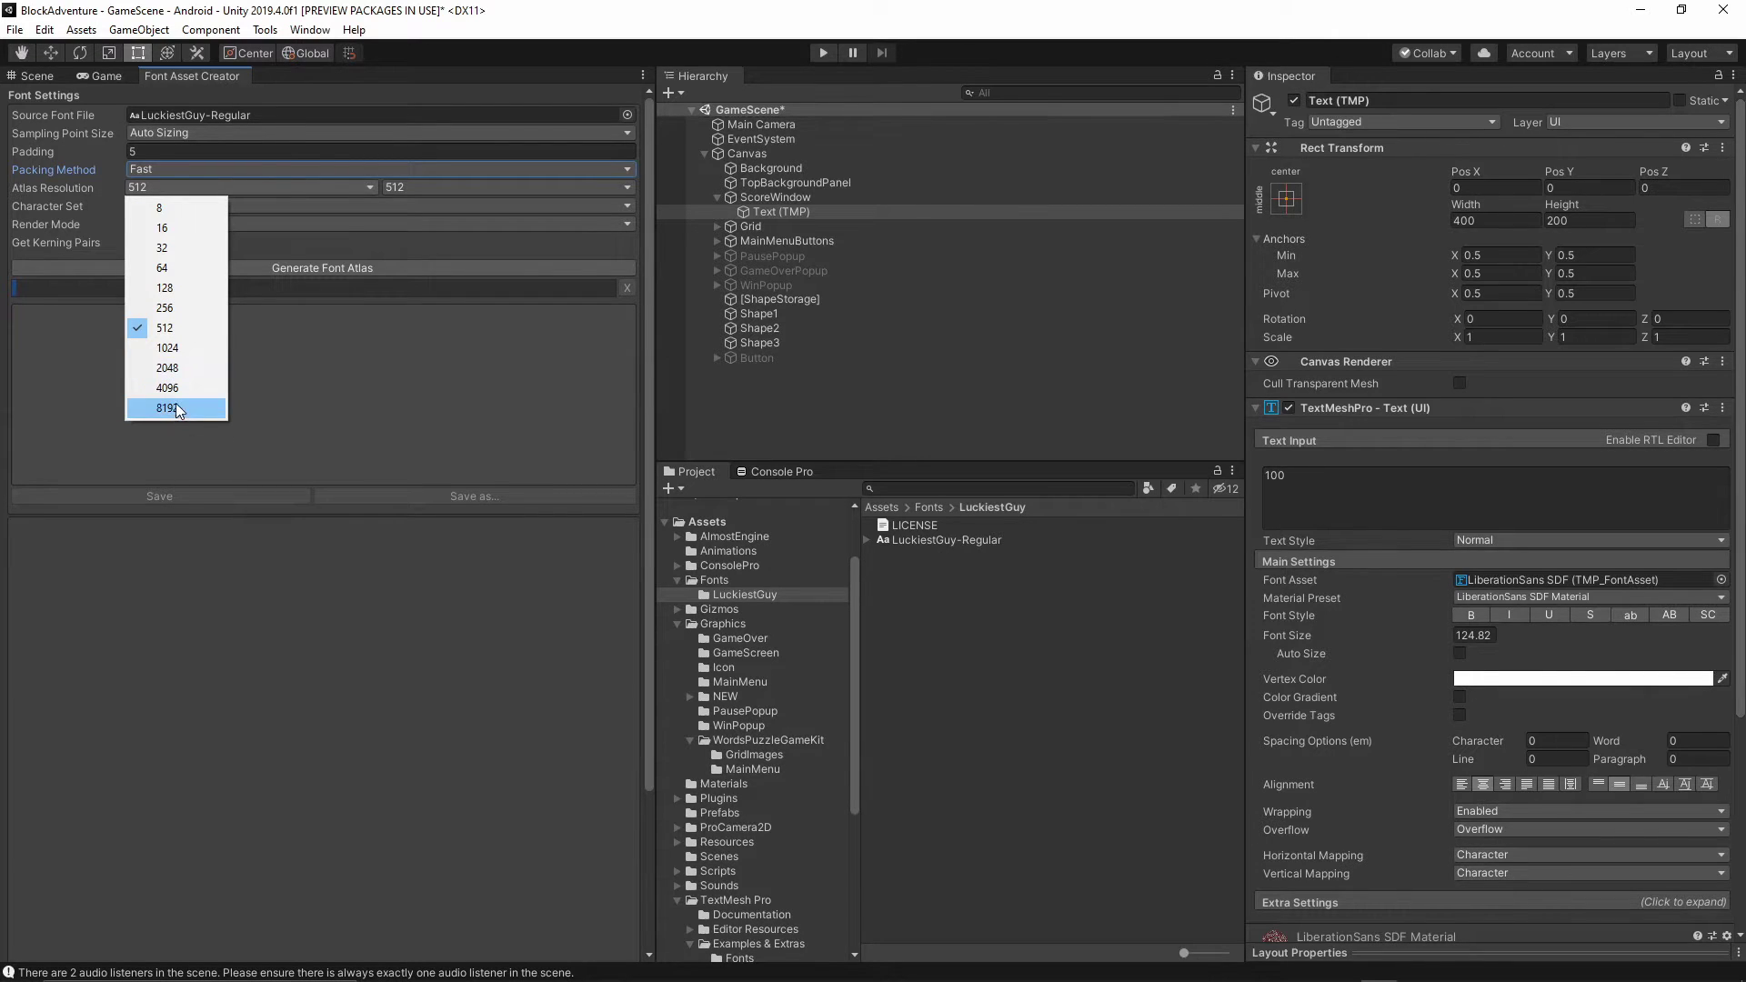
{"action": "left_click", "coordinate": [315, 406]}
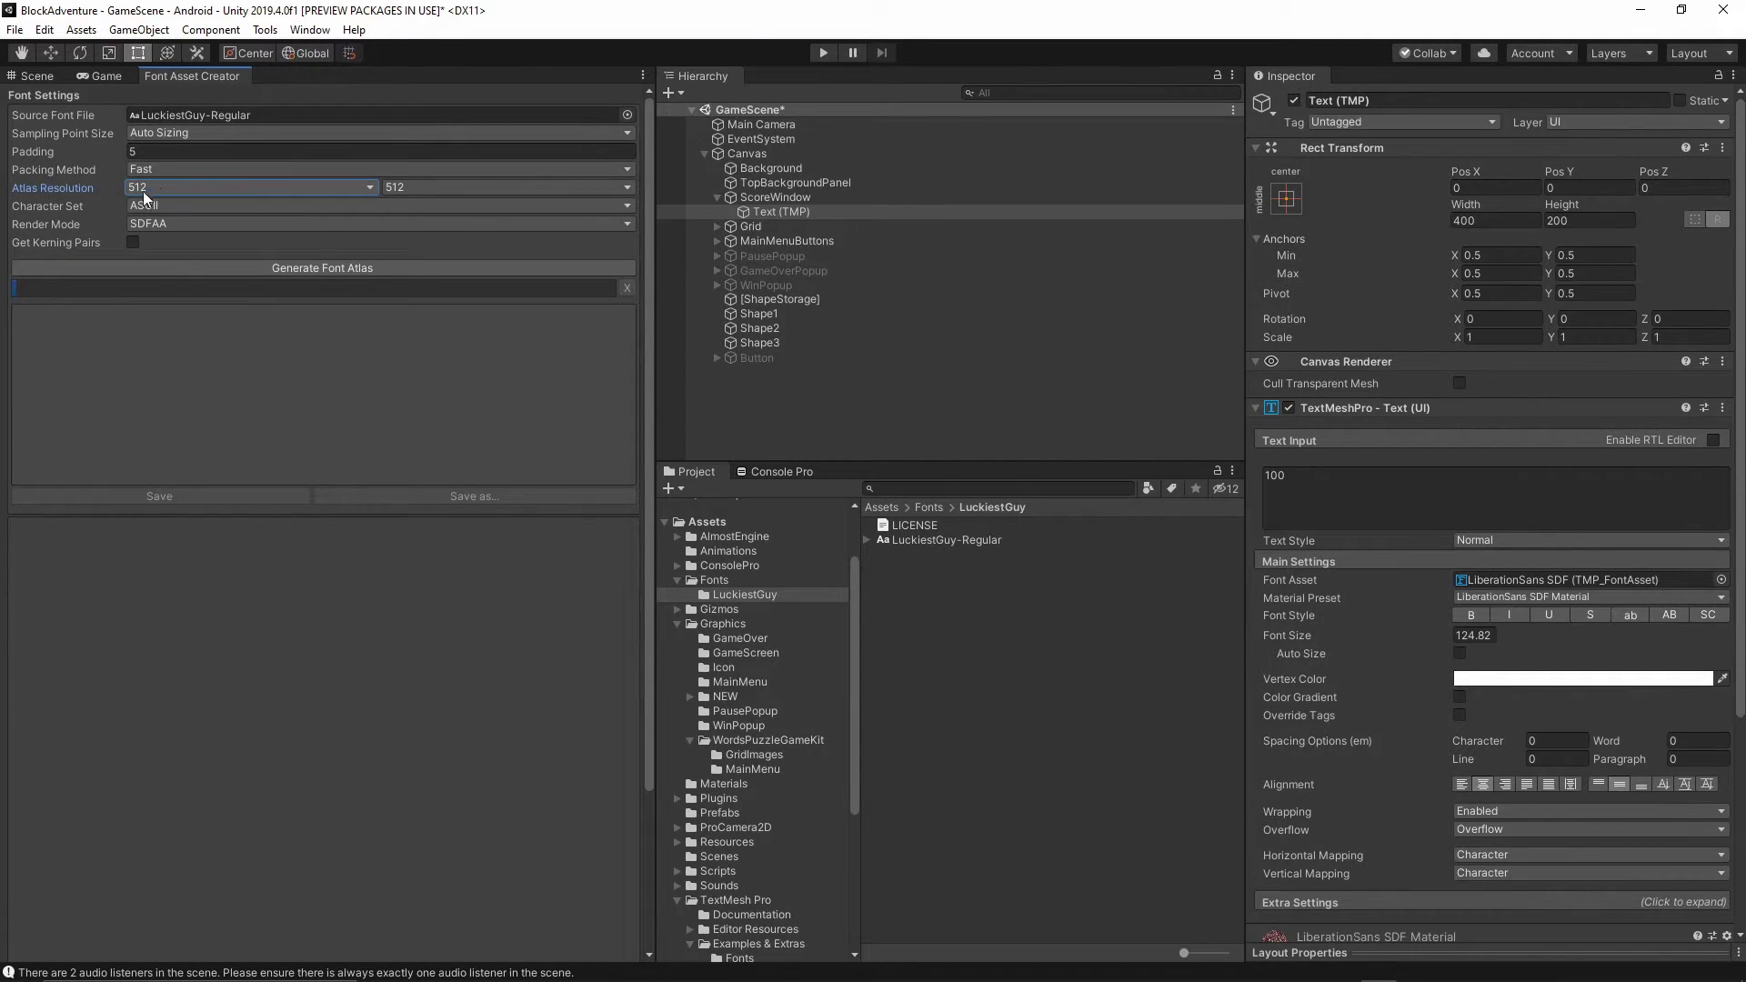
- Generate the font atlas and save it as LuckiestGuy-Regular SDF.asset in the LuckiestGuy fonts folder
{"action": "left_click", "coordinate": [276, 269]}
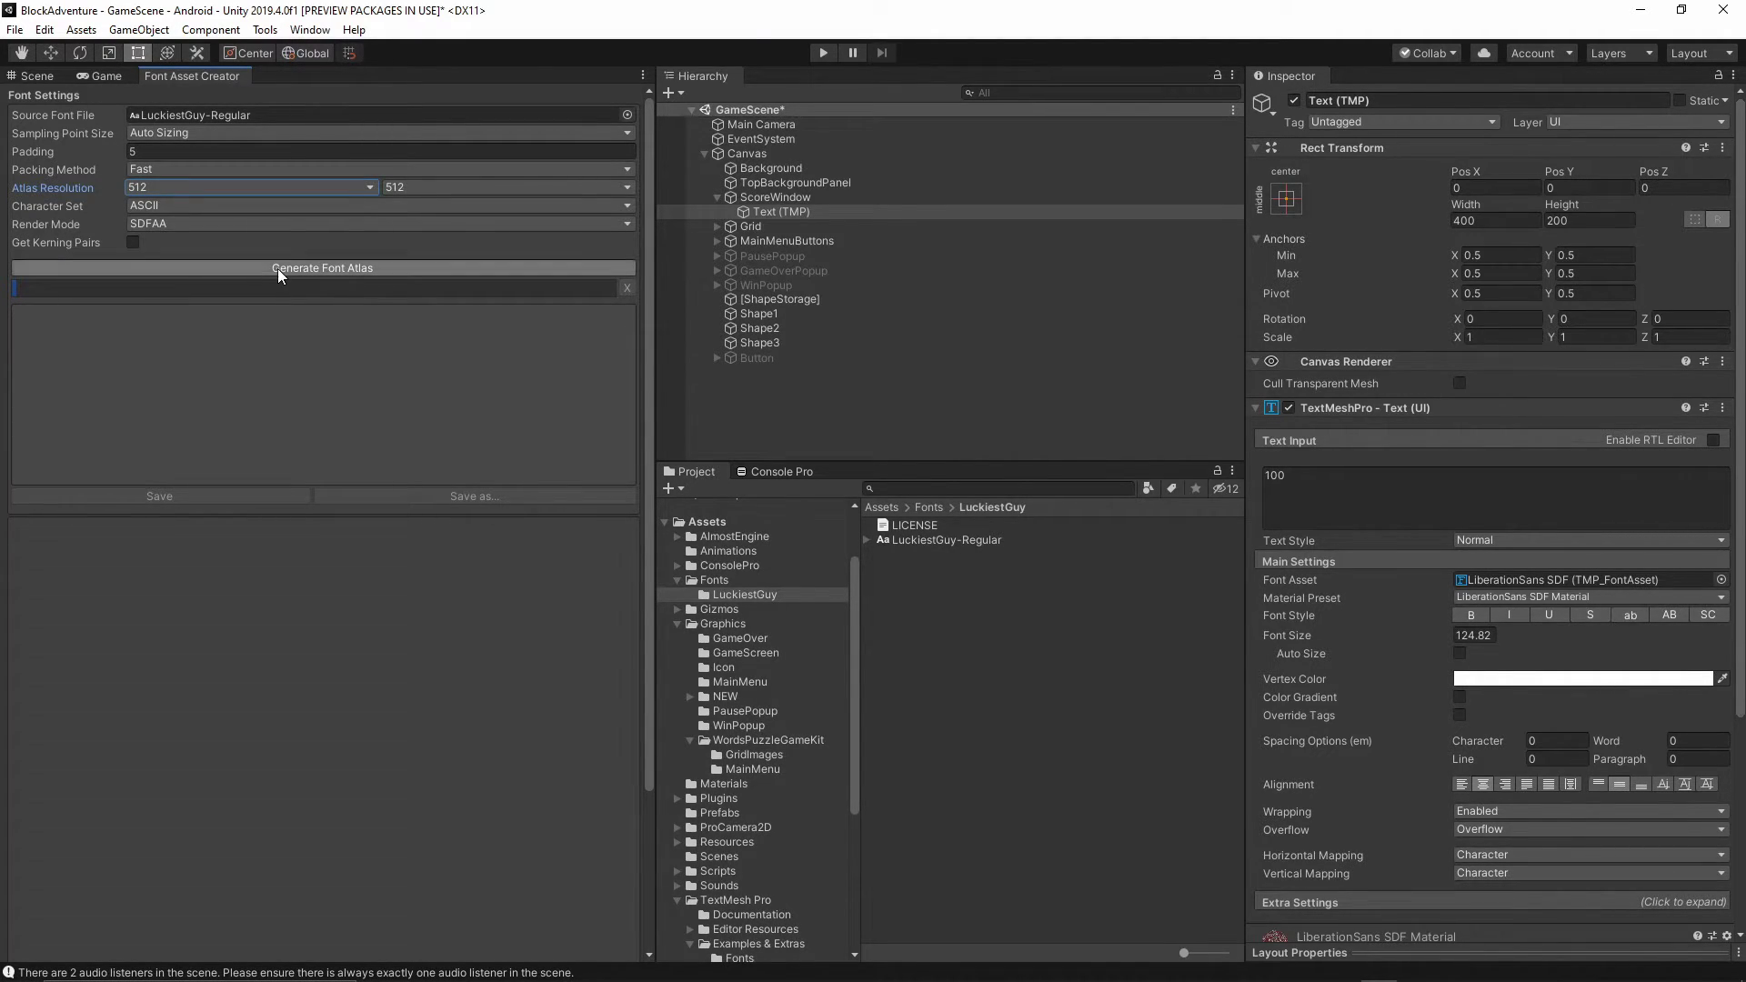
{"action": "scroll", "coordinate": [446, 637], "scroll_direction": "down", "scroll_amount": 5}
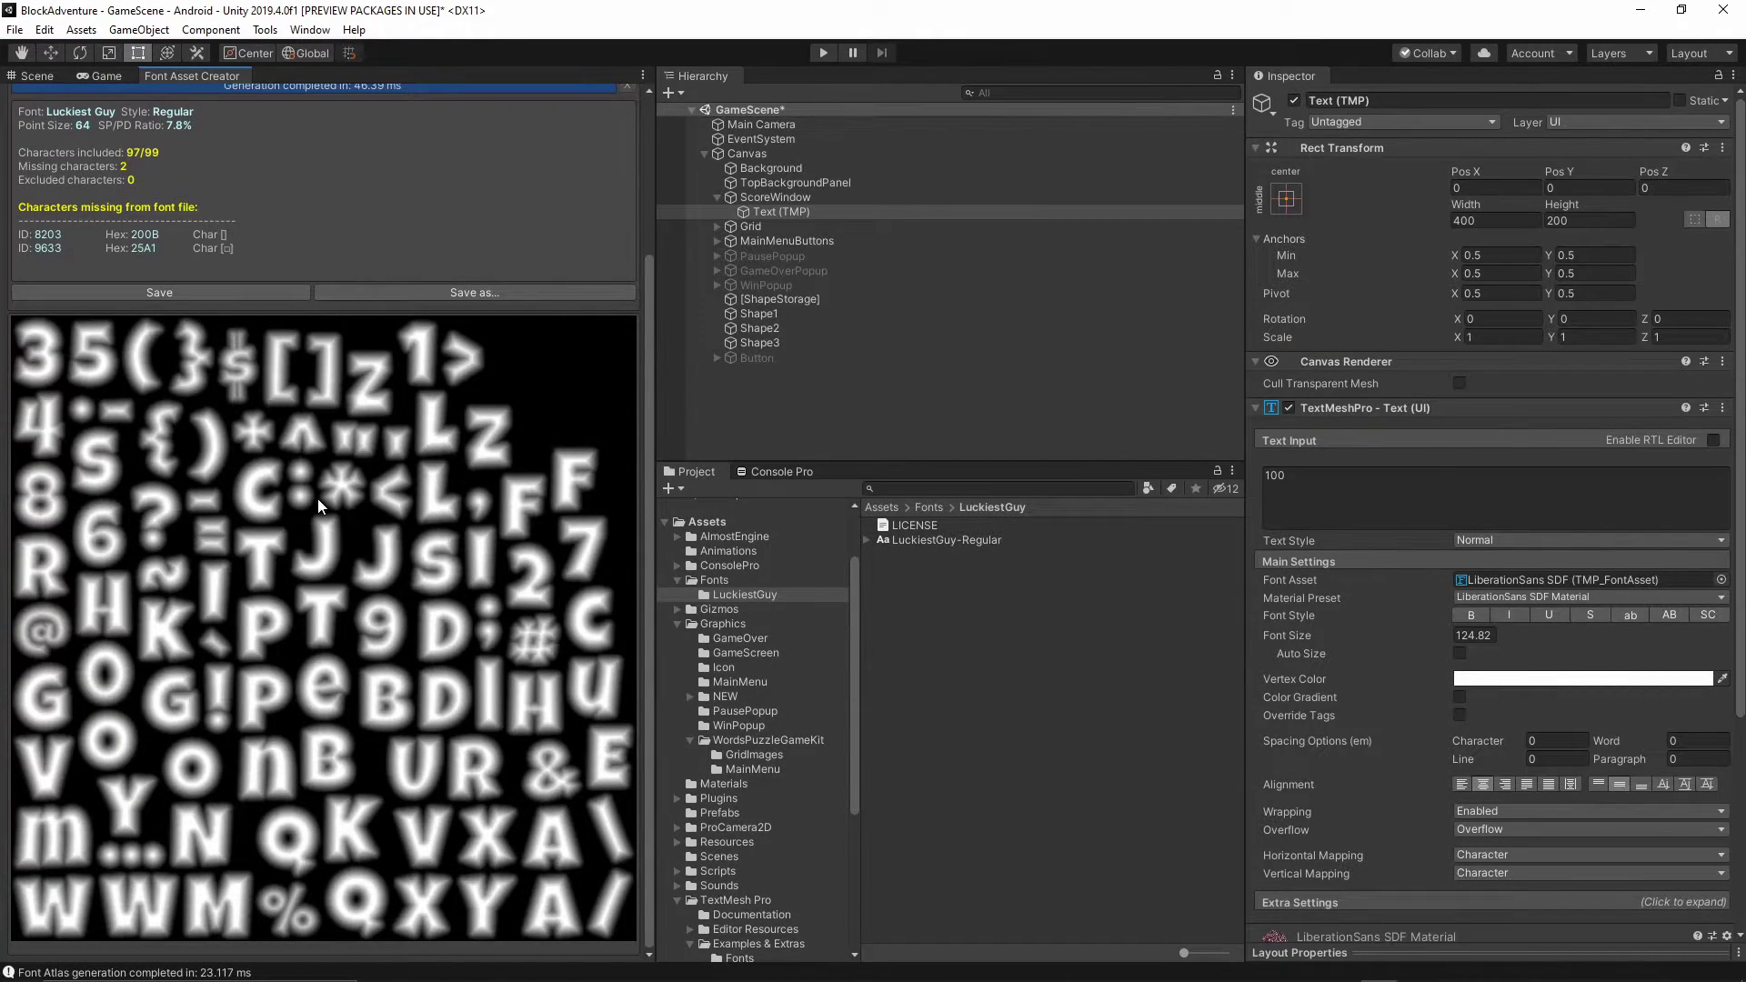
{"action": "scroll", "coordinate": [319, 499], "scroll_direction": "up", "scroll_amount": 4}
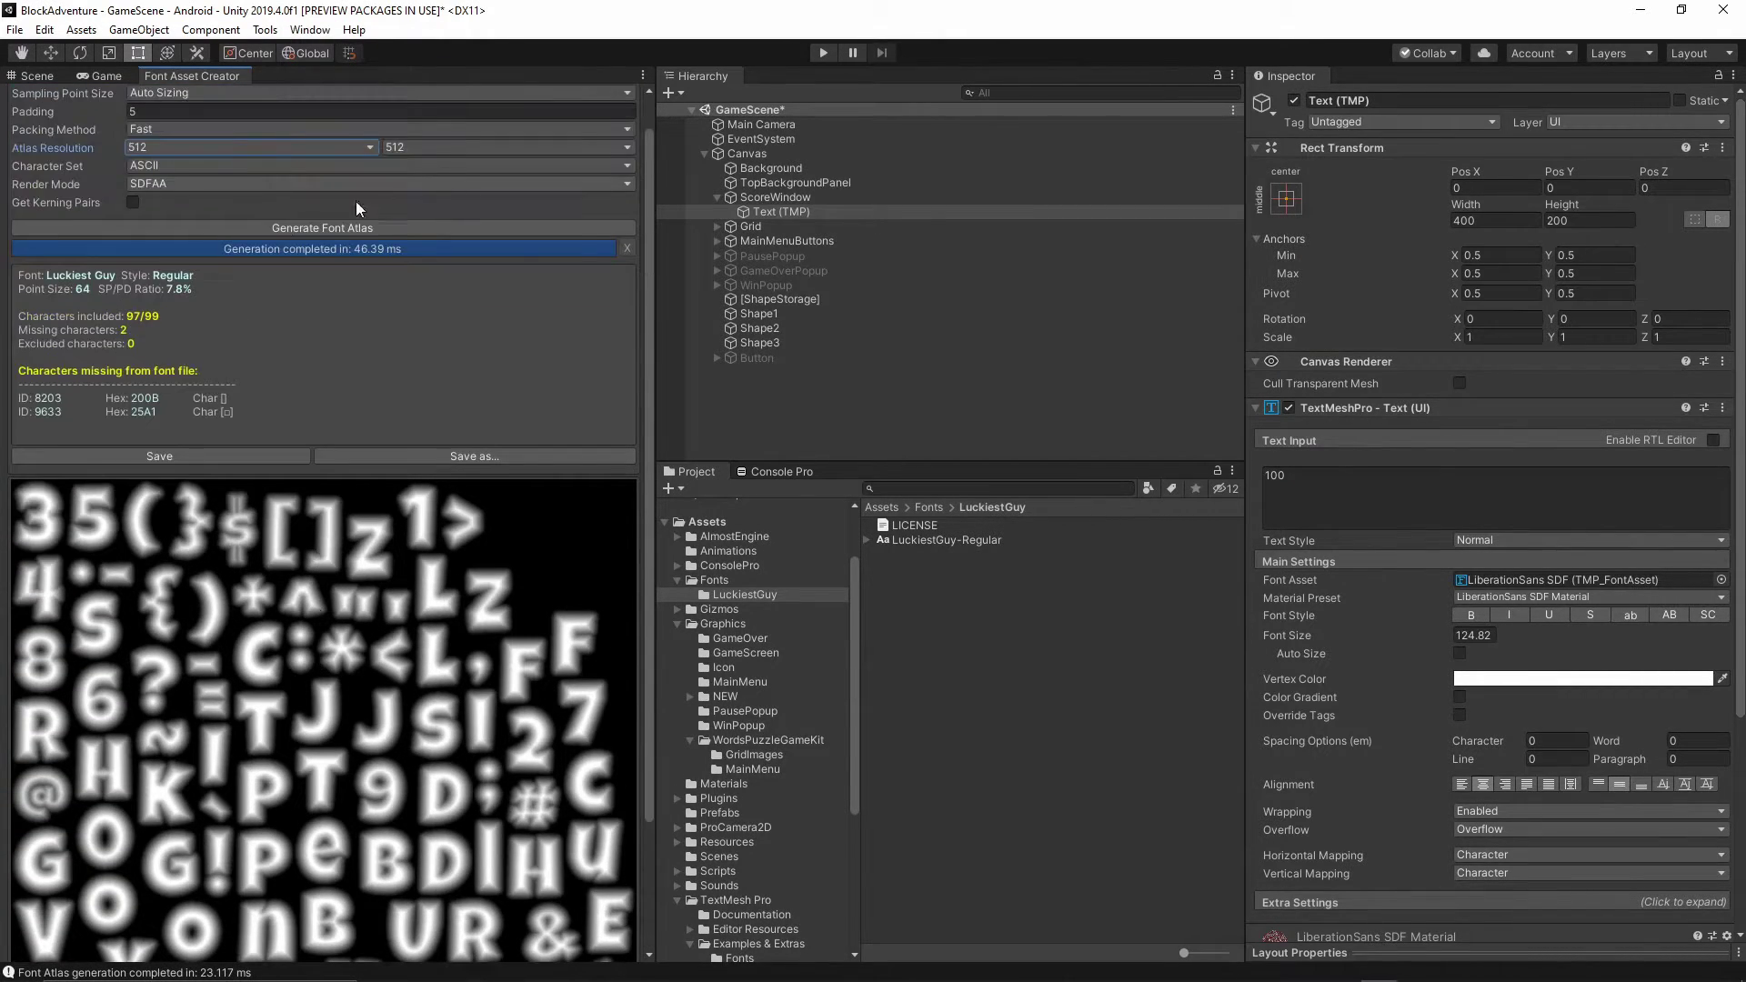
{"action": "left_click", "coordinate": [176, 452]}
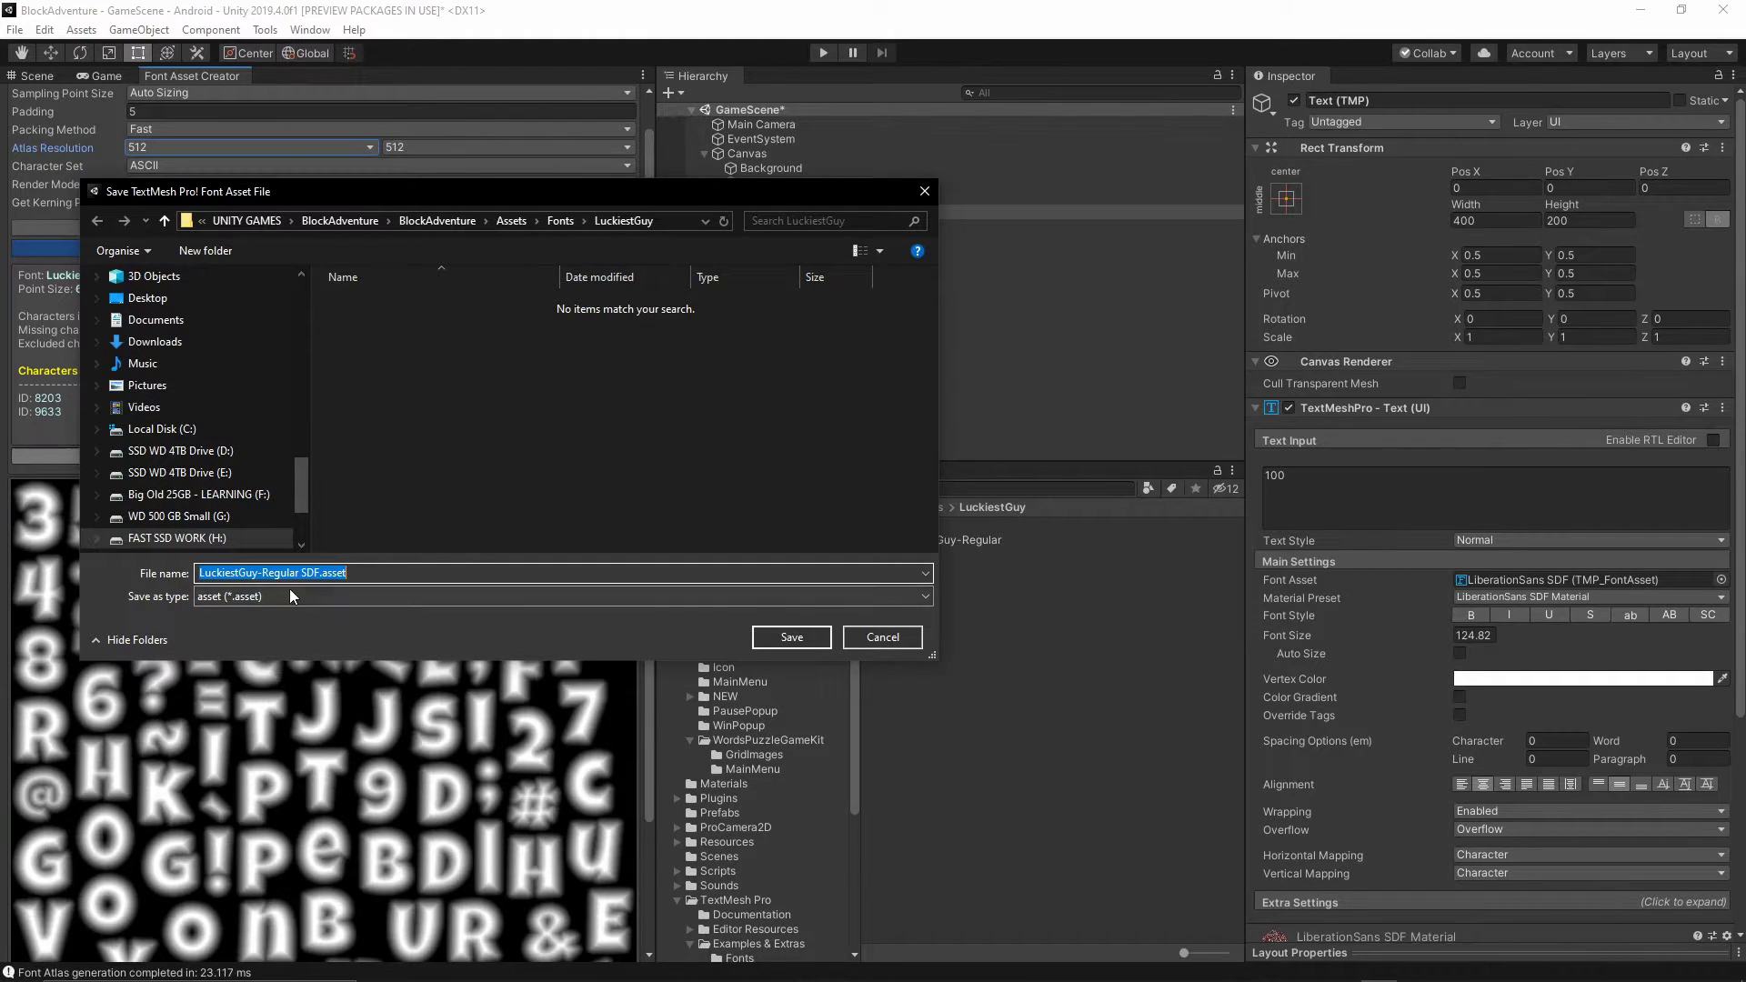
{"action": "left_click", "coordinate": [800, 638]}
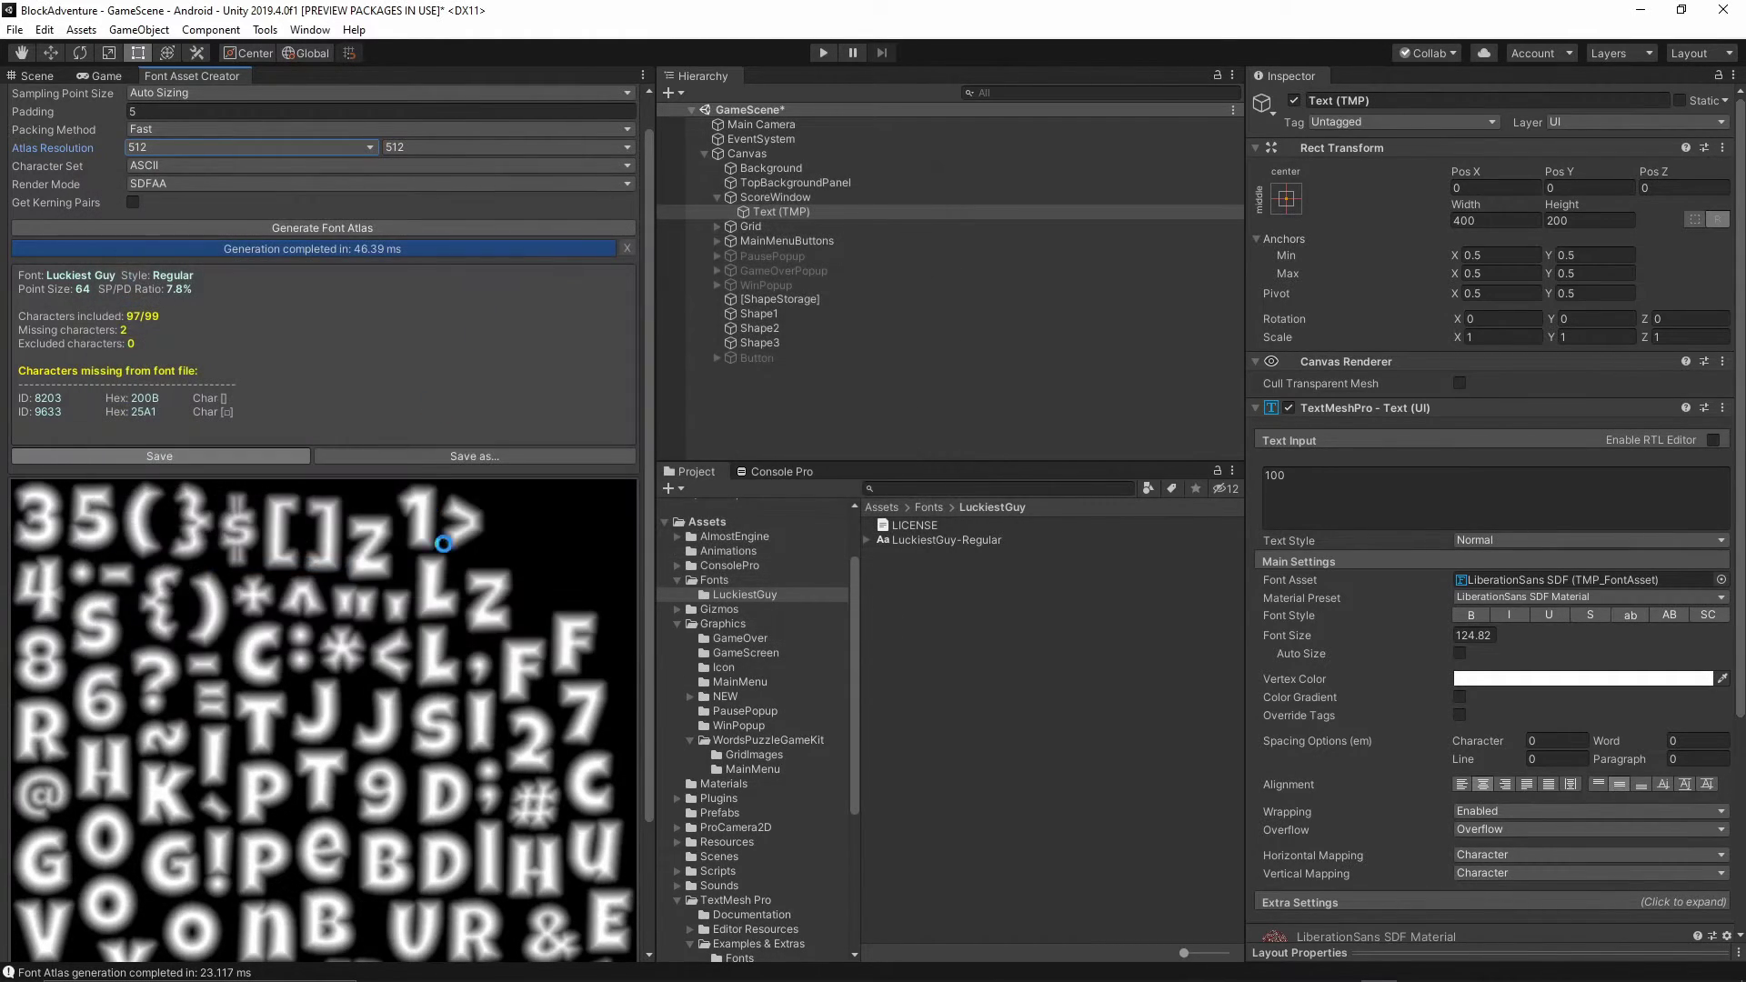
- Close the Font Asset Creator and assign LuckiestGuy-Regular SDF as the font asset of the score text
{"action": "middle_click", "coordinate": [204, 74]}
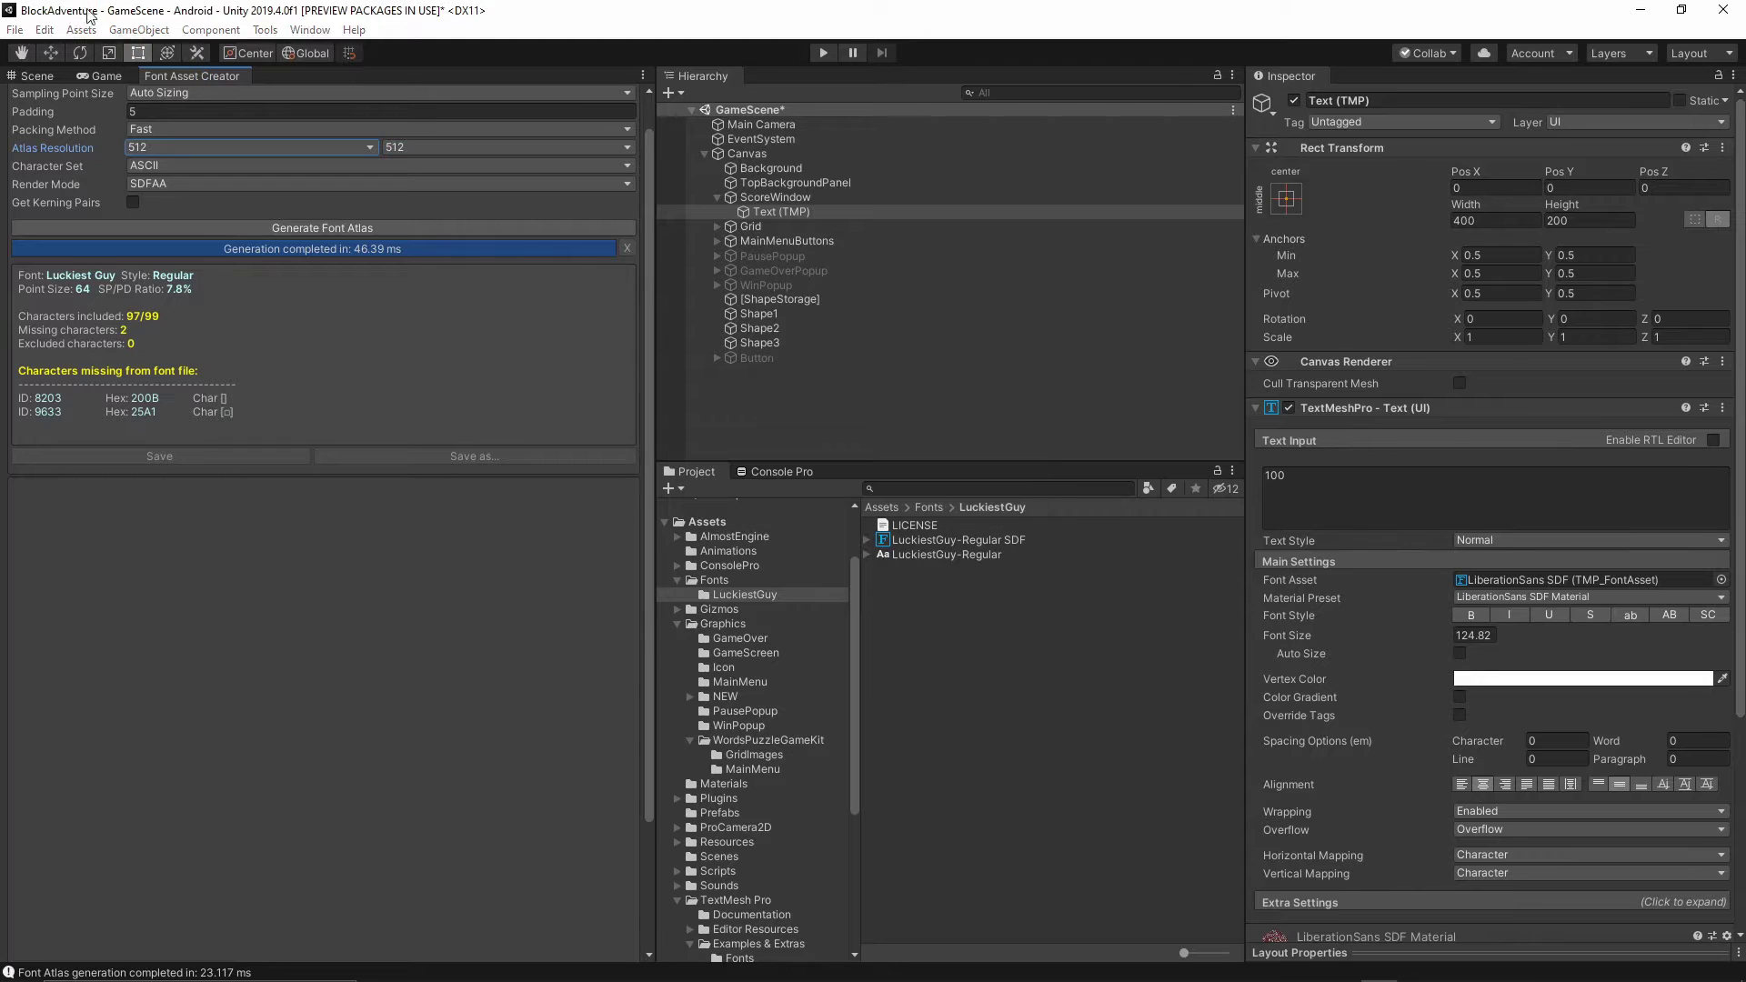
{"action": "left_click", "coordinate": [772, 212]}
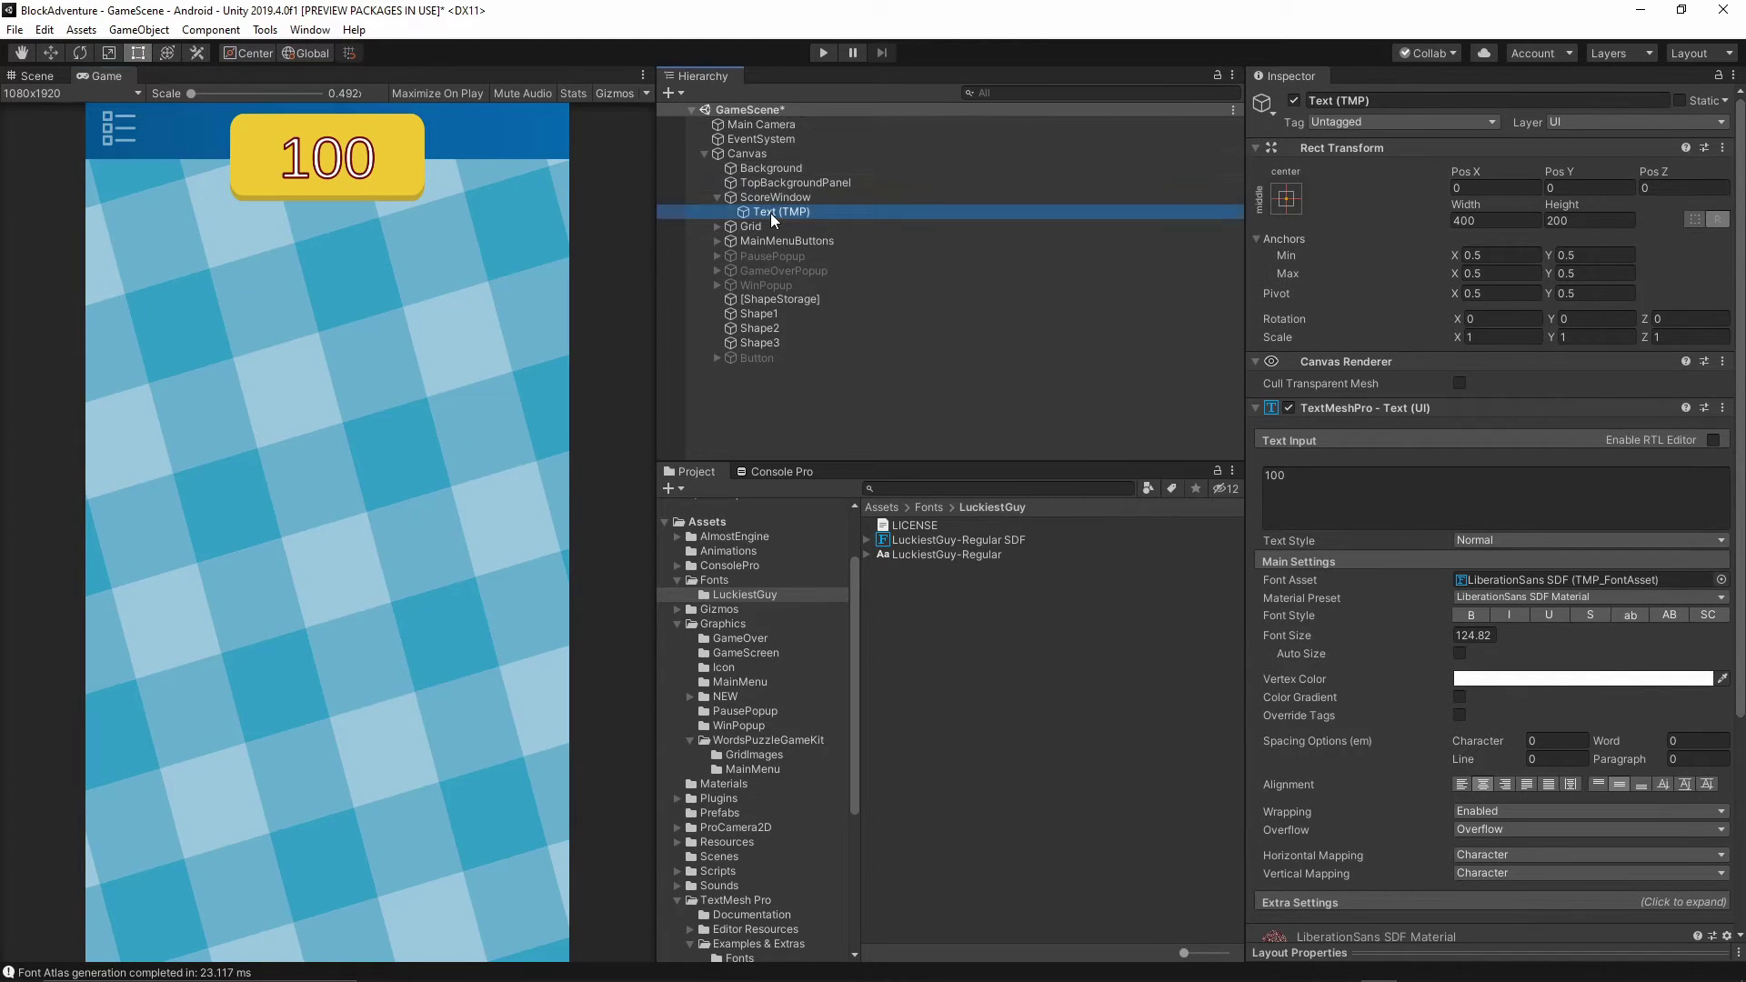
{"action": "left_click", "coordinate": [905, 543]}
{"action": "left_click_drag", "start_coordinate": [905, 546], "coordinate": [1519, 573]}
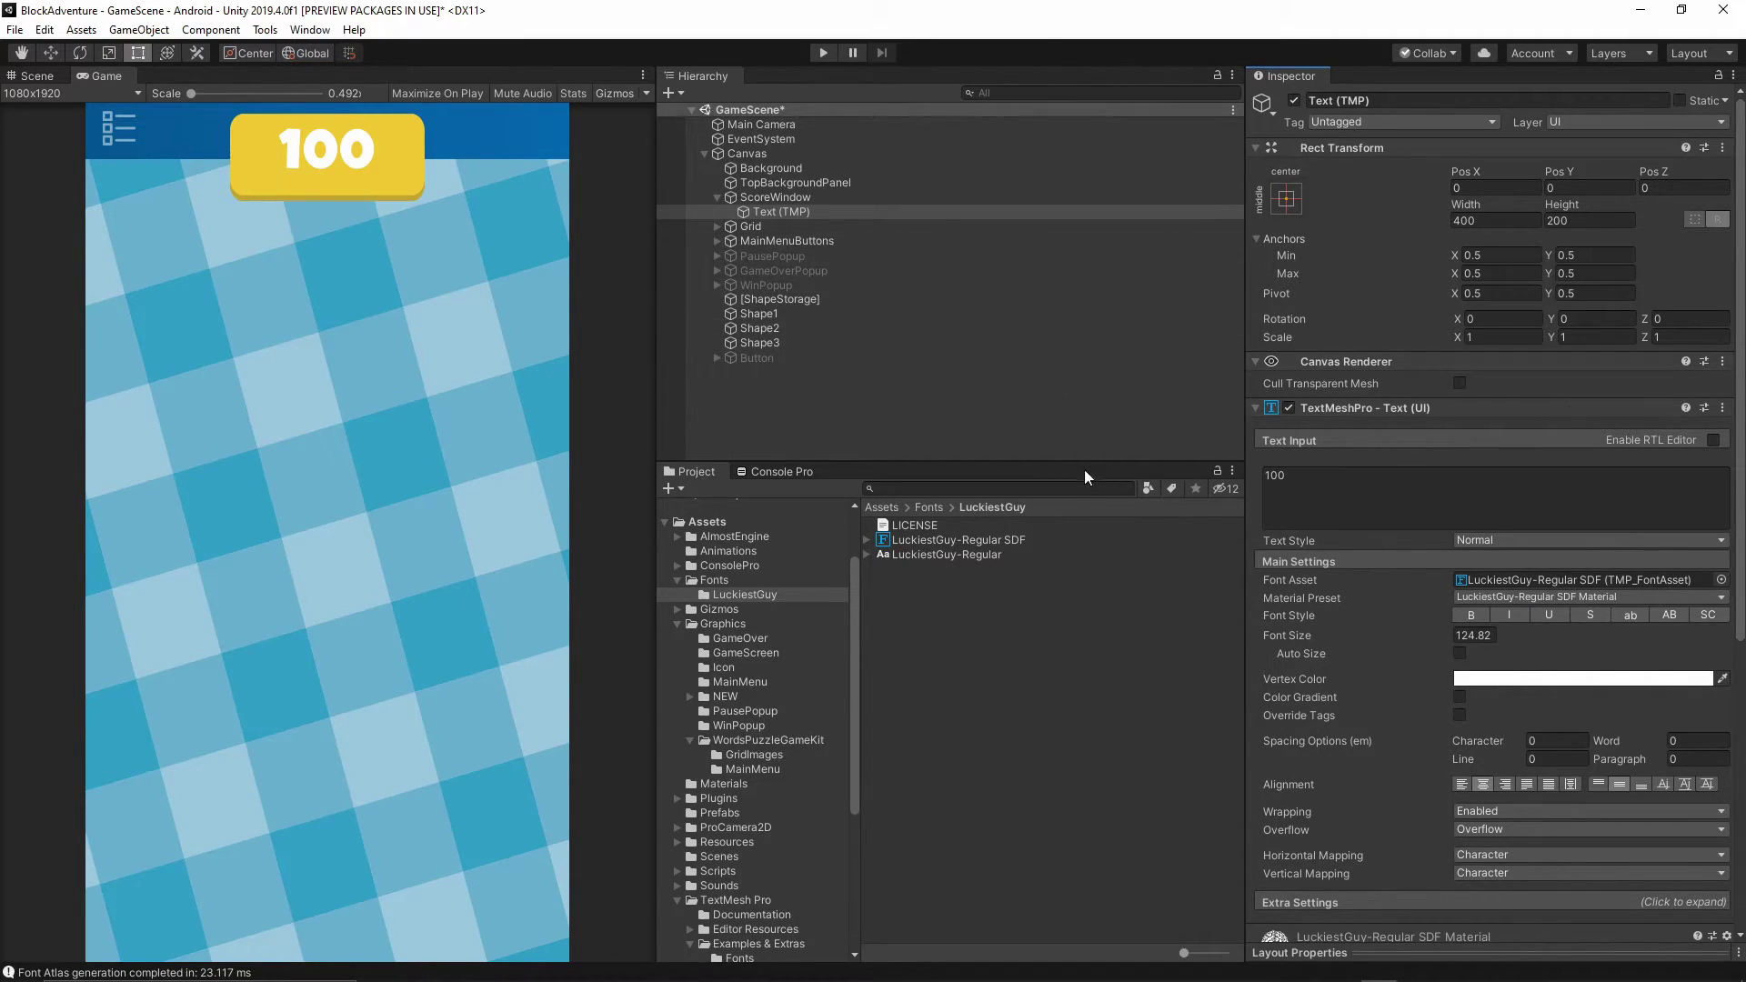
- Change the shader of the score text's LuckiestGuy-Regular SDF material to TextMeshPro/Mobile/Distance Field
{"action": "scroll", "coordinate": [1475, 522], "scroll_direction": "down", "scroll_amount": 3}
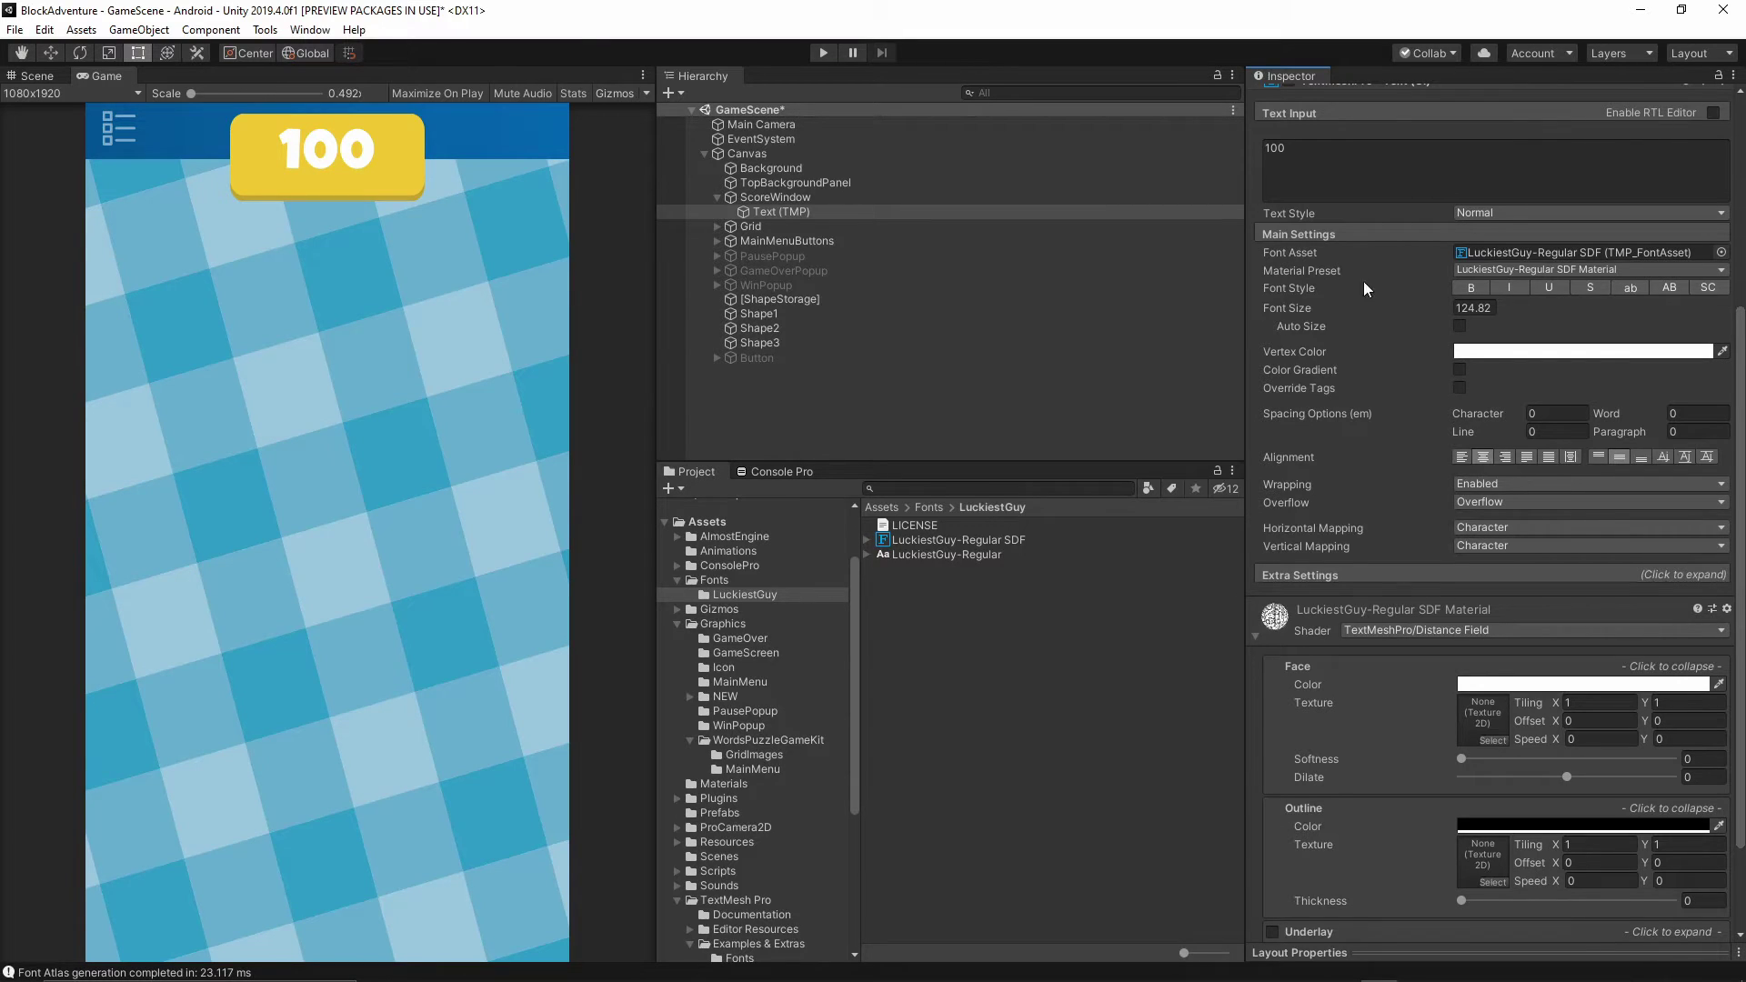
{"action": "scroll", "coordinate": [1455, 455], "scroll_direction": "down", "scroll_amount": 2}
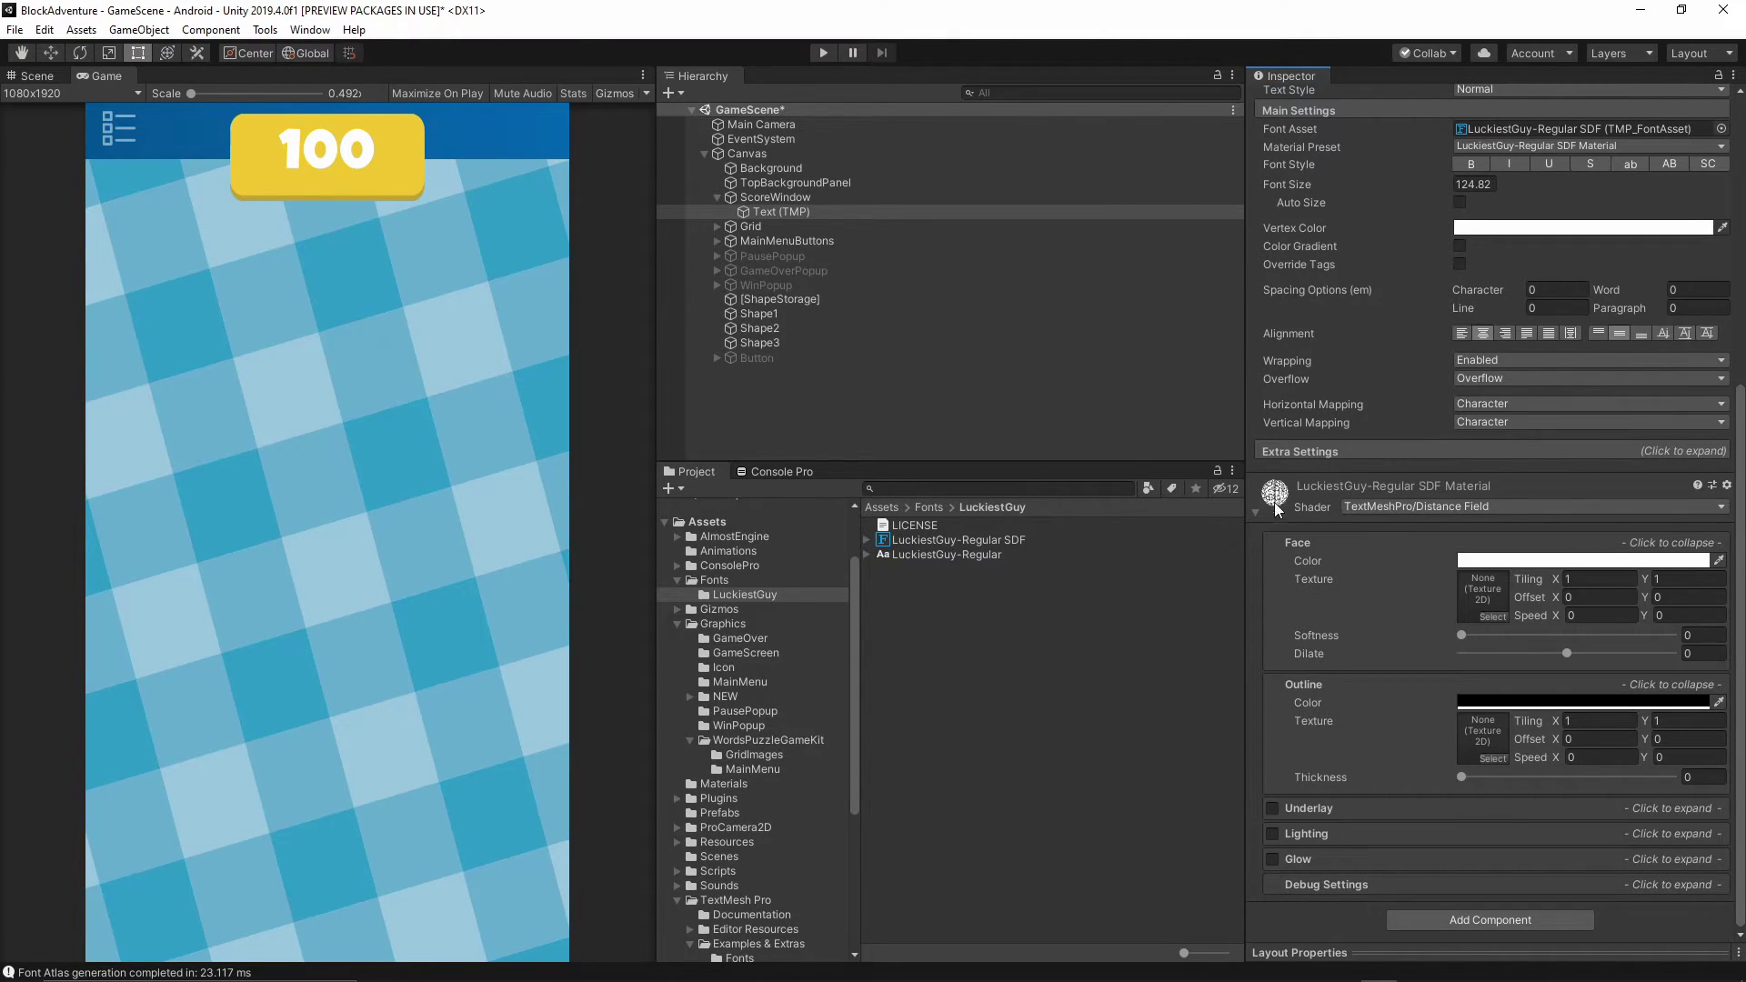
{"action": "left_click", "coordinate": [1395, 506]}
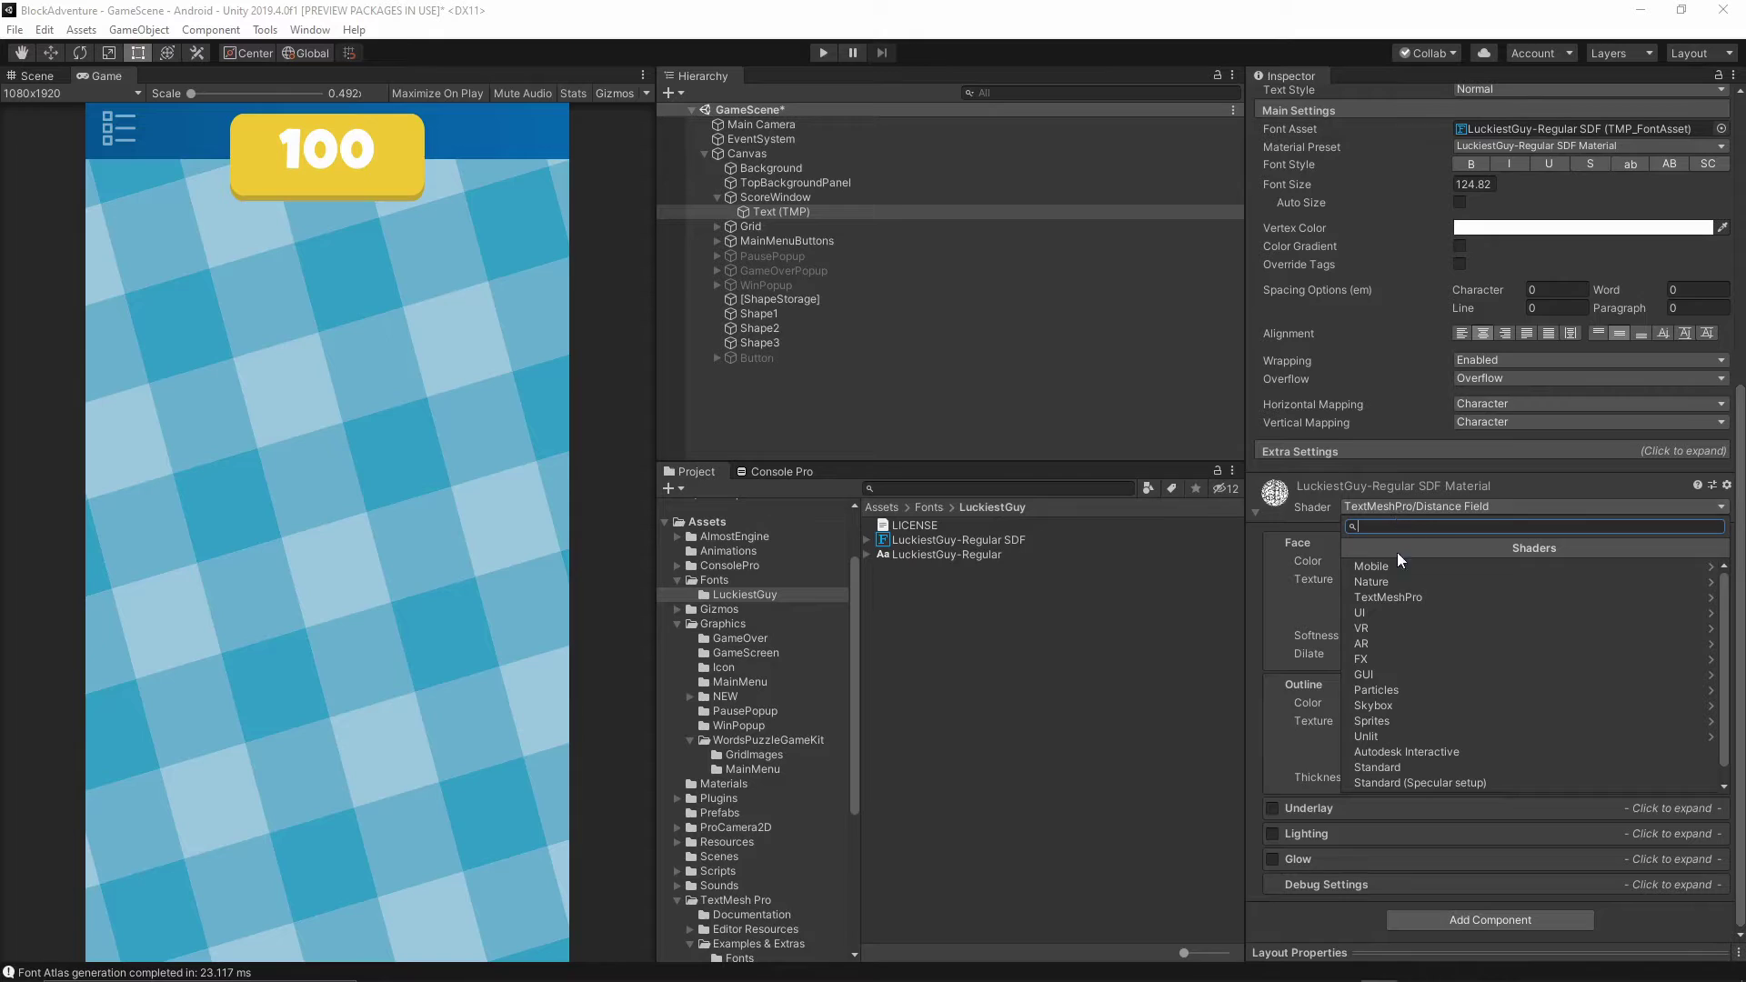
{"action": "left_click", "coordinate": [1387, 597]}
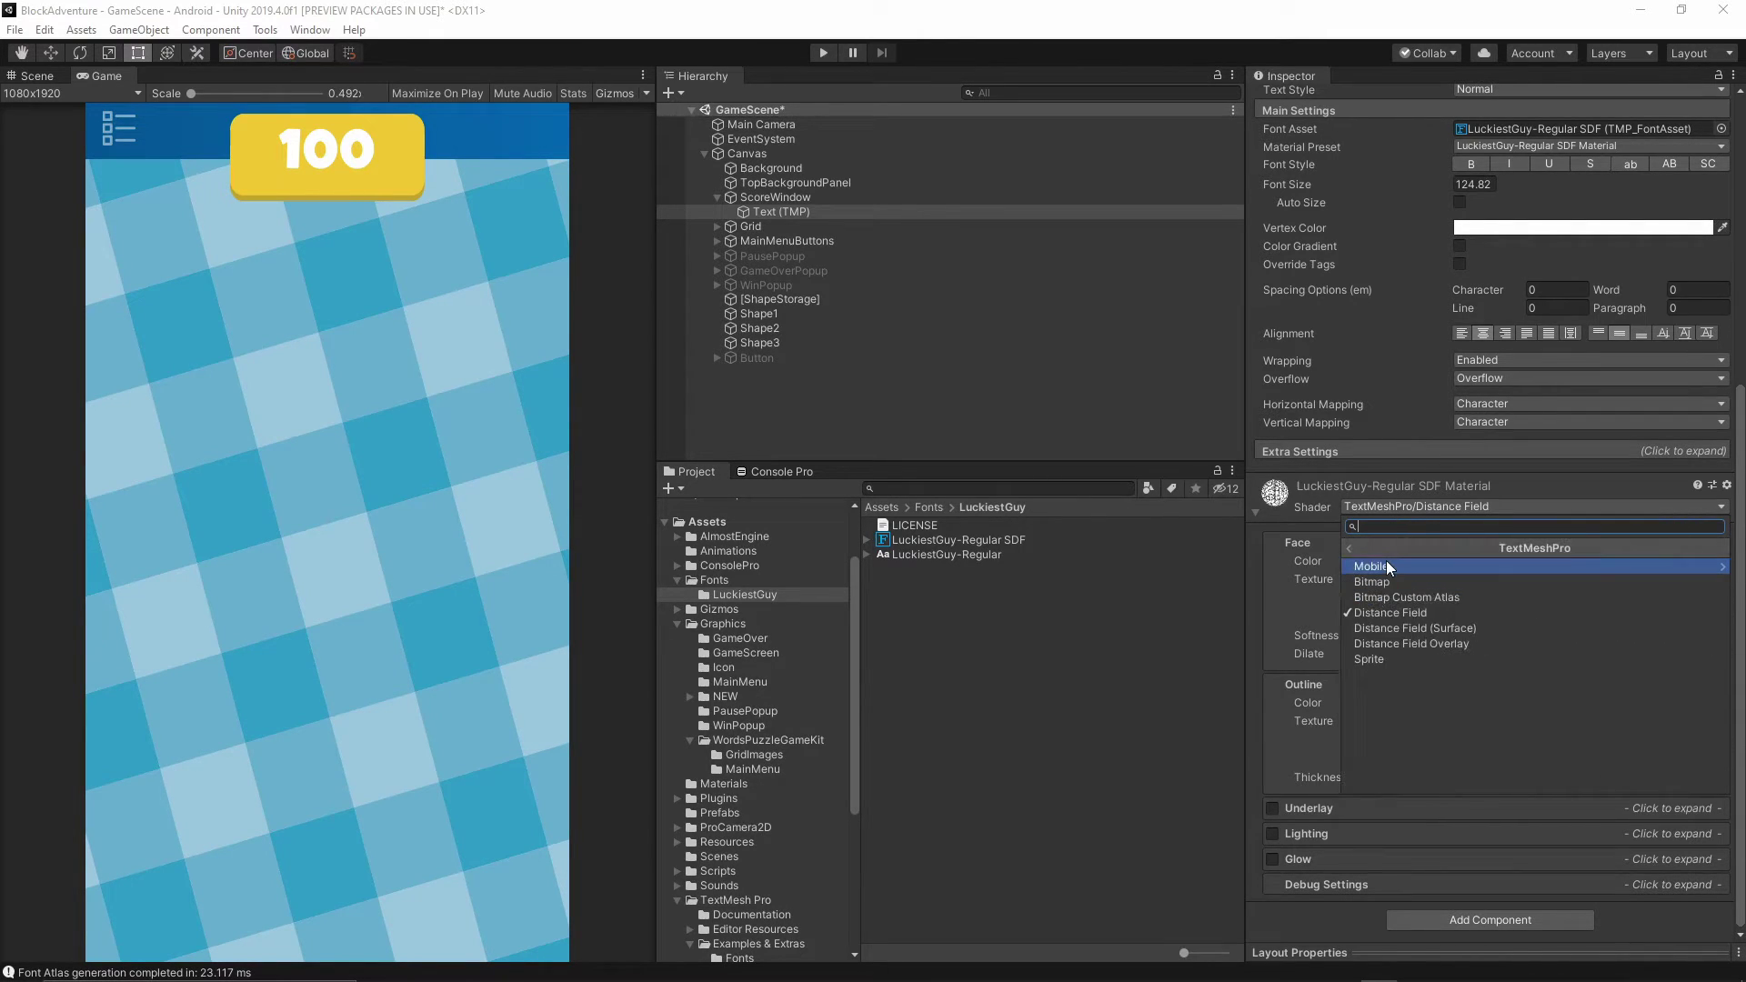
{"action": "left_click", "coordinate": [1386, 566]}
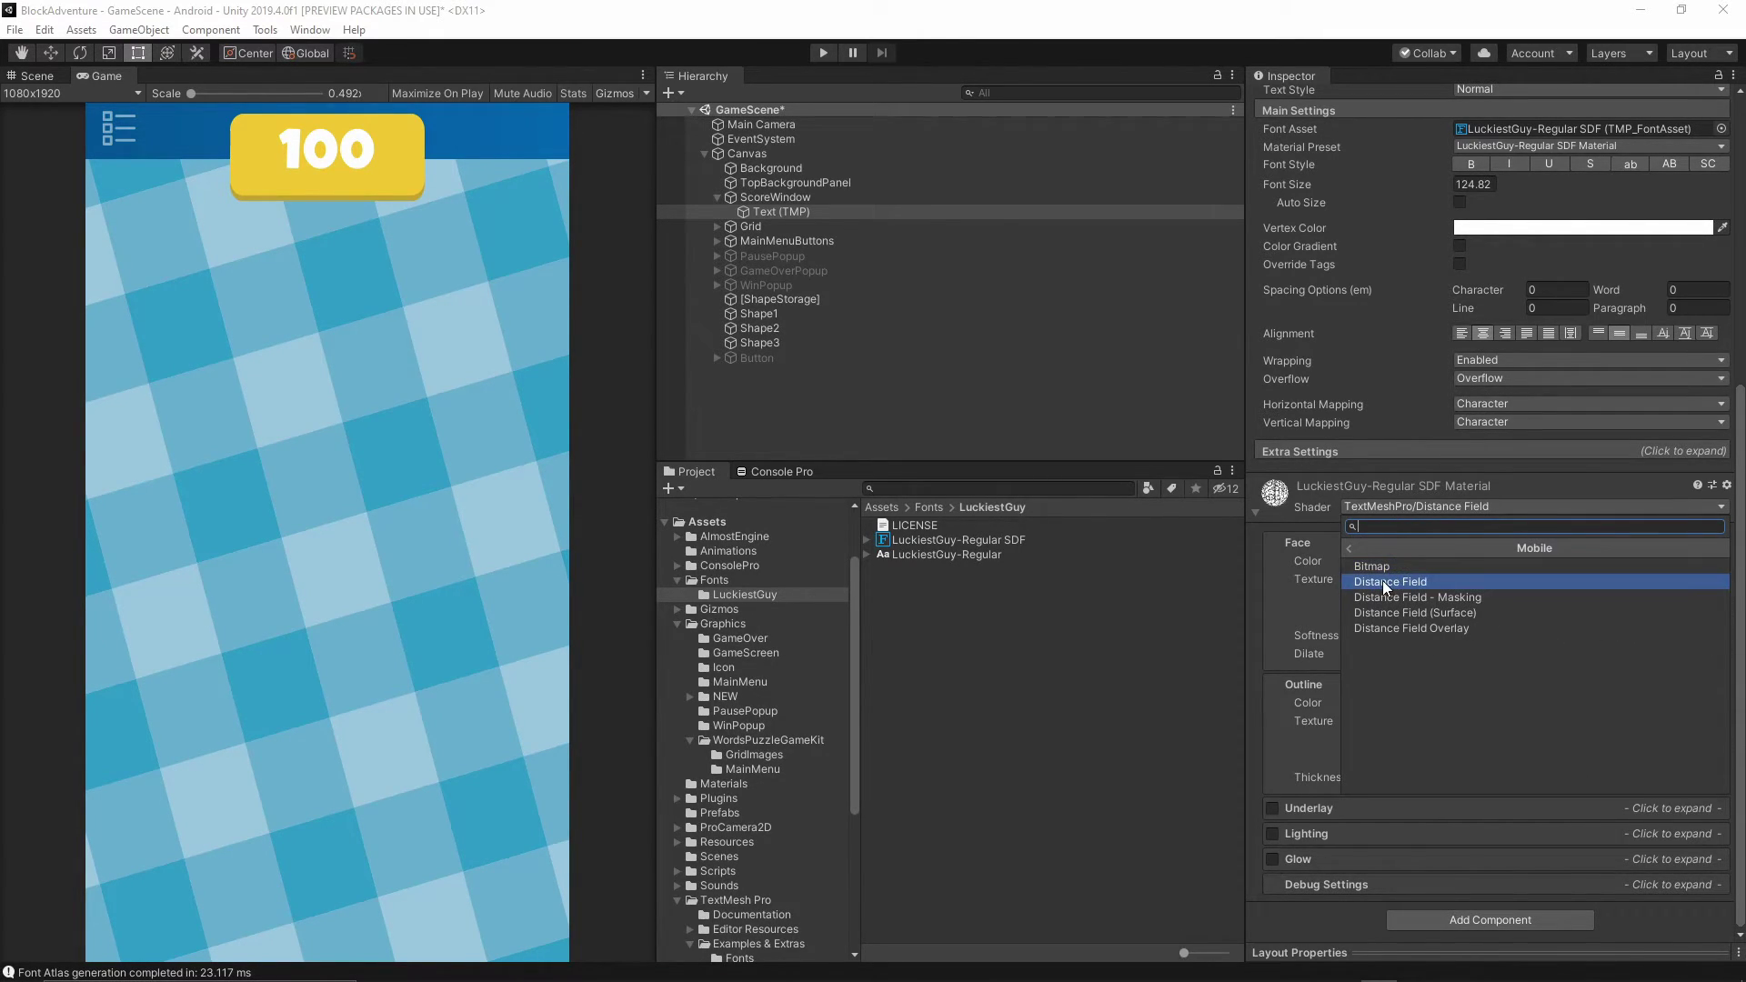
{"action": "left_click", "coordinate": [1382, 581]}
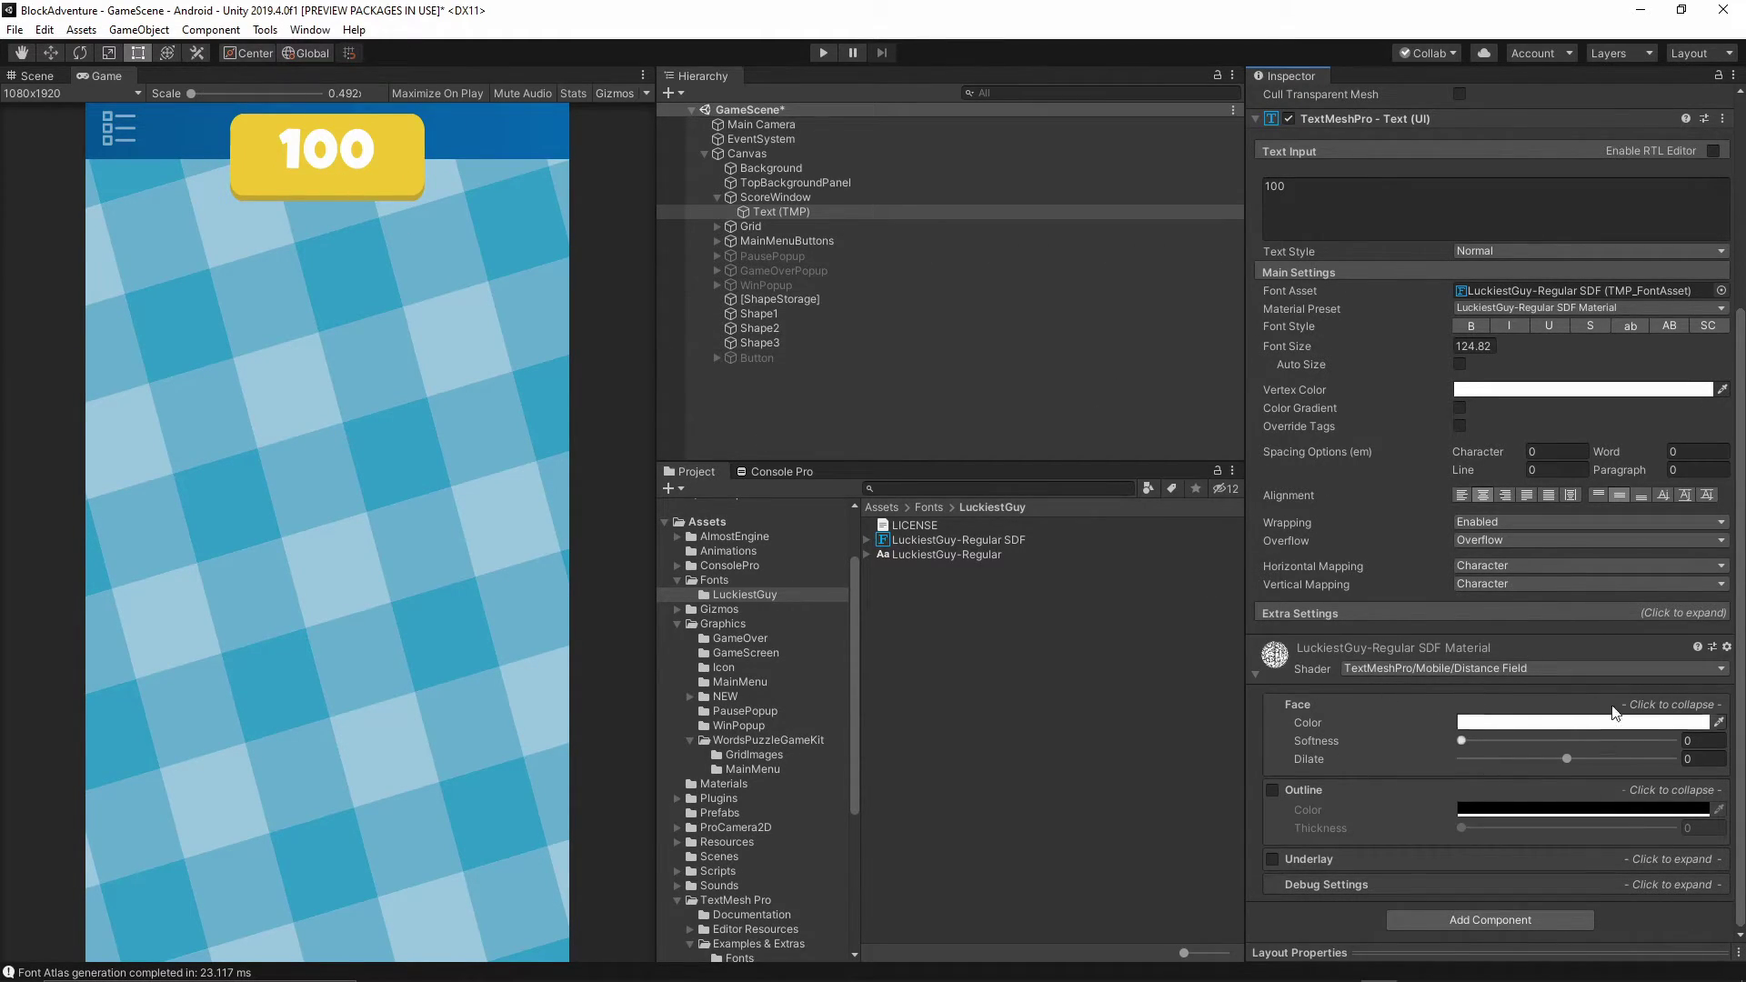
- Create a material preset from the score text's font material and rename the new material LuckiestGuy-Custom_Regular SDF
{"action": "left_click", "coordinate": [1727, 647]}
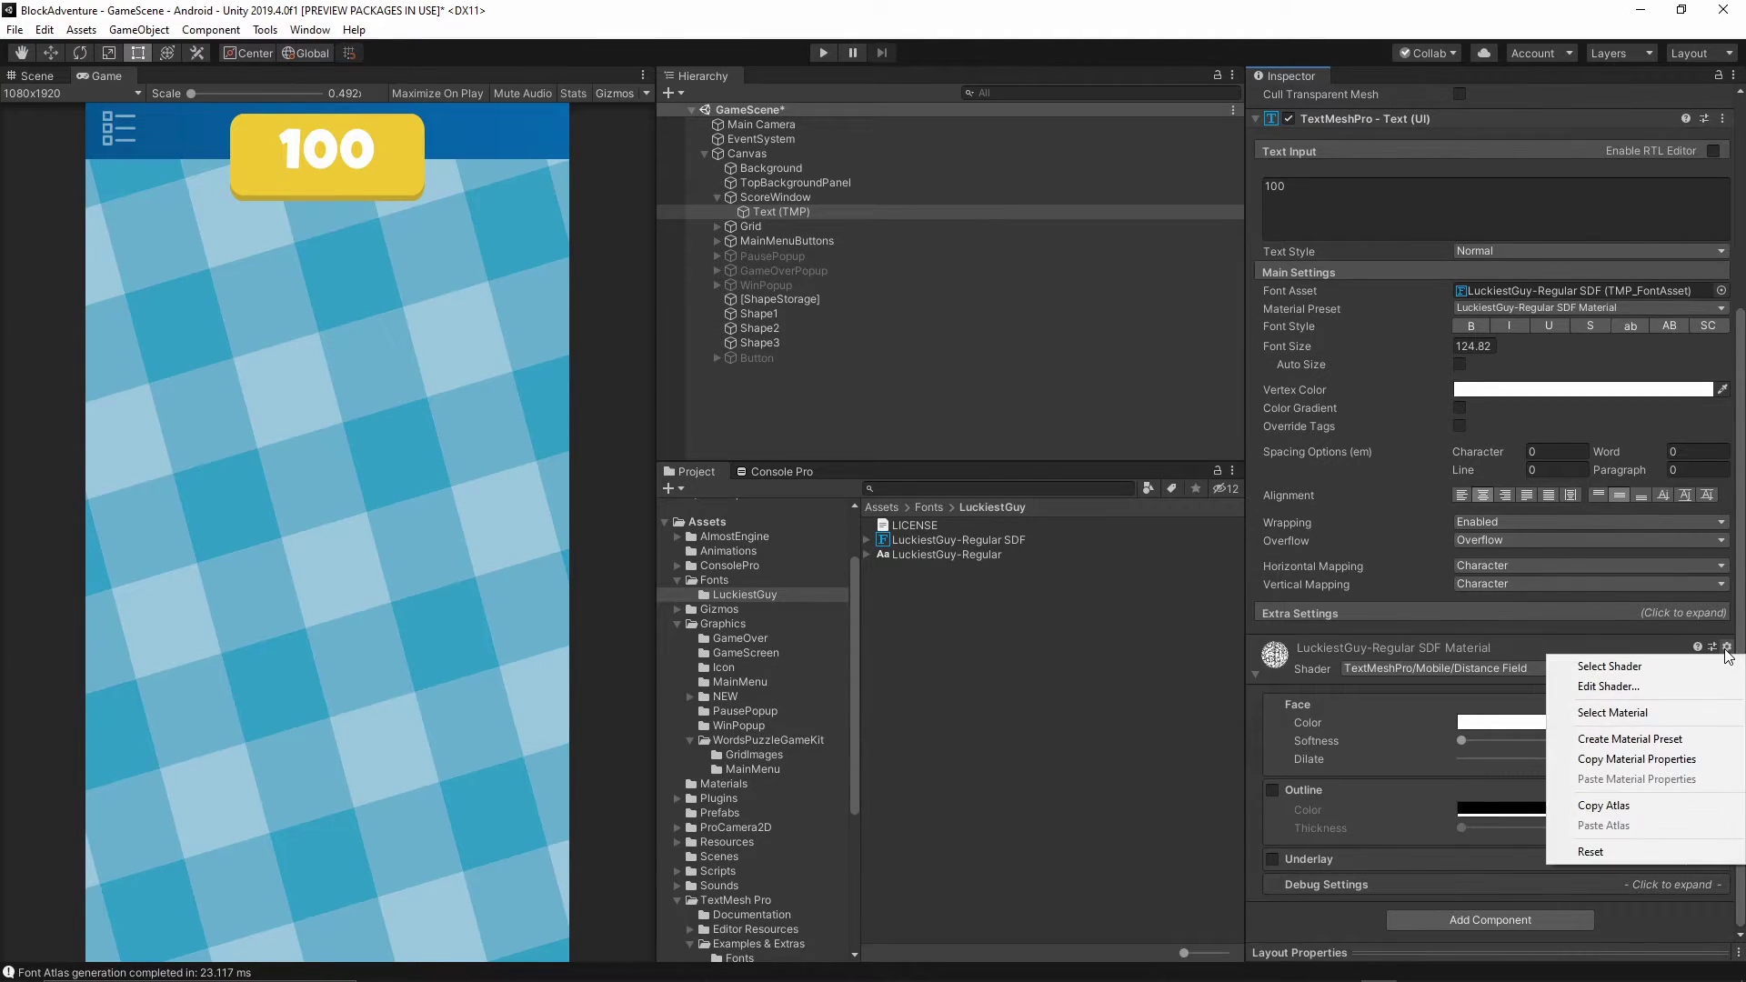
{"action": "left_click", "coordinate": [1610, 740]}
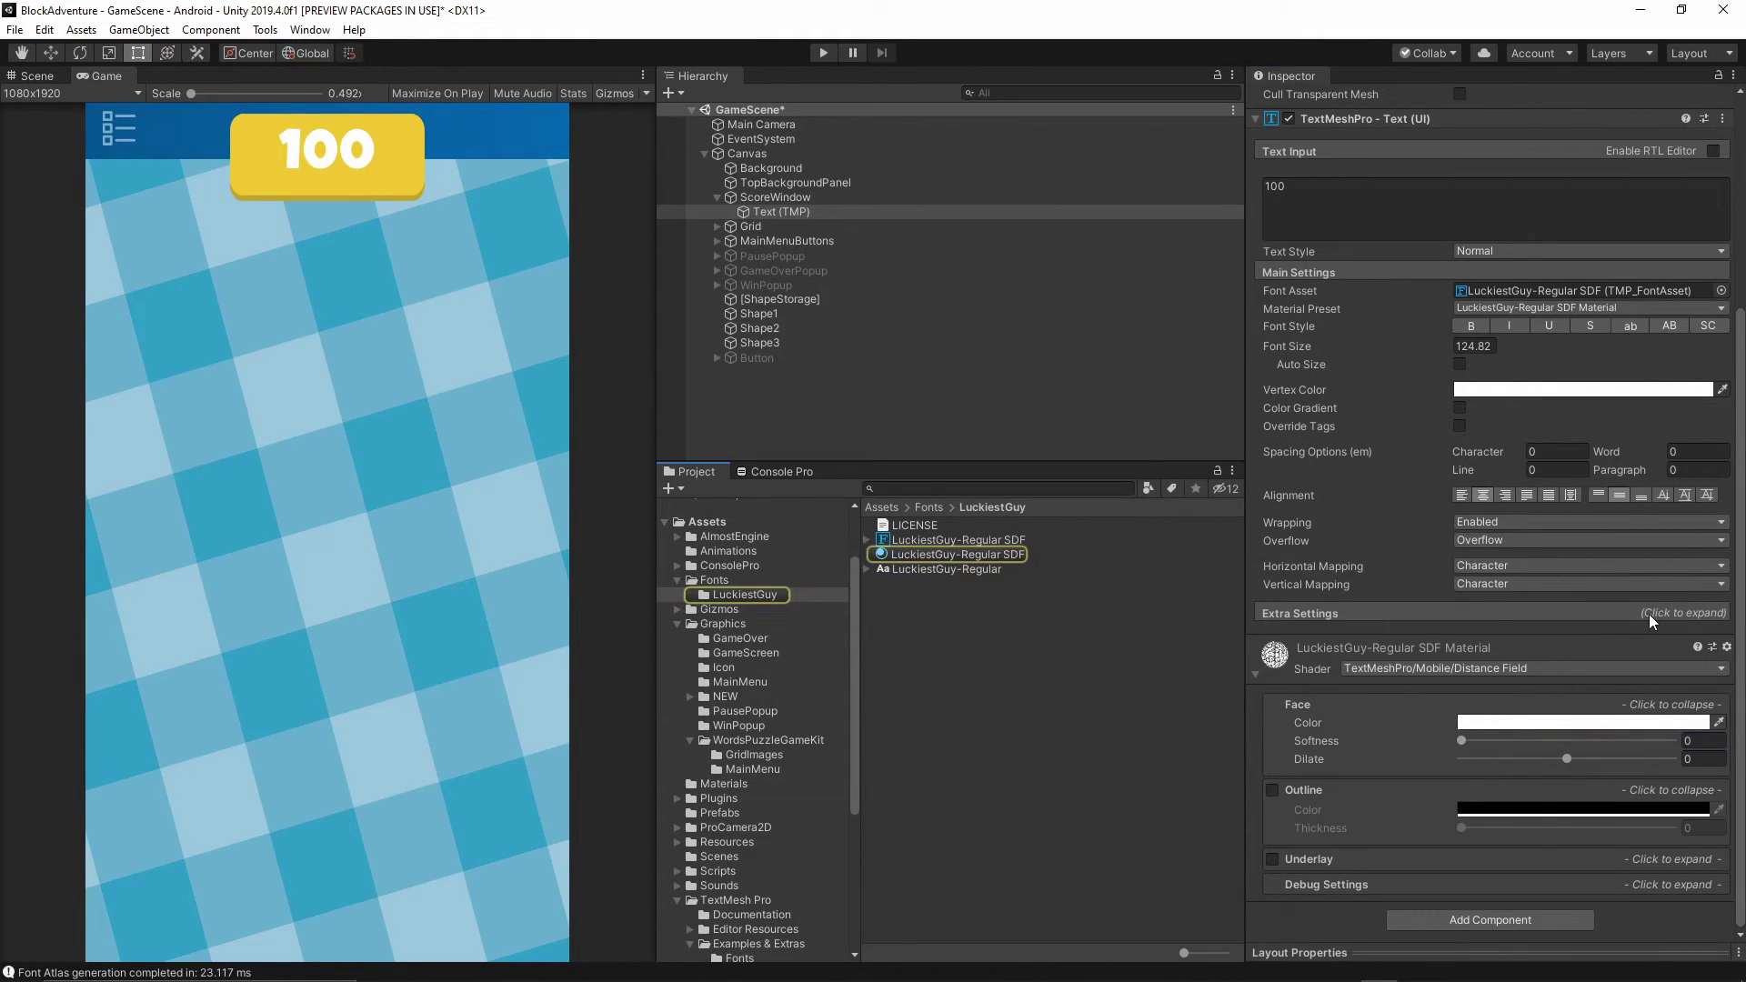
{"action": "left_click", "coordinate": [985, 559]}
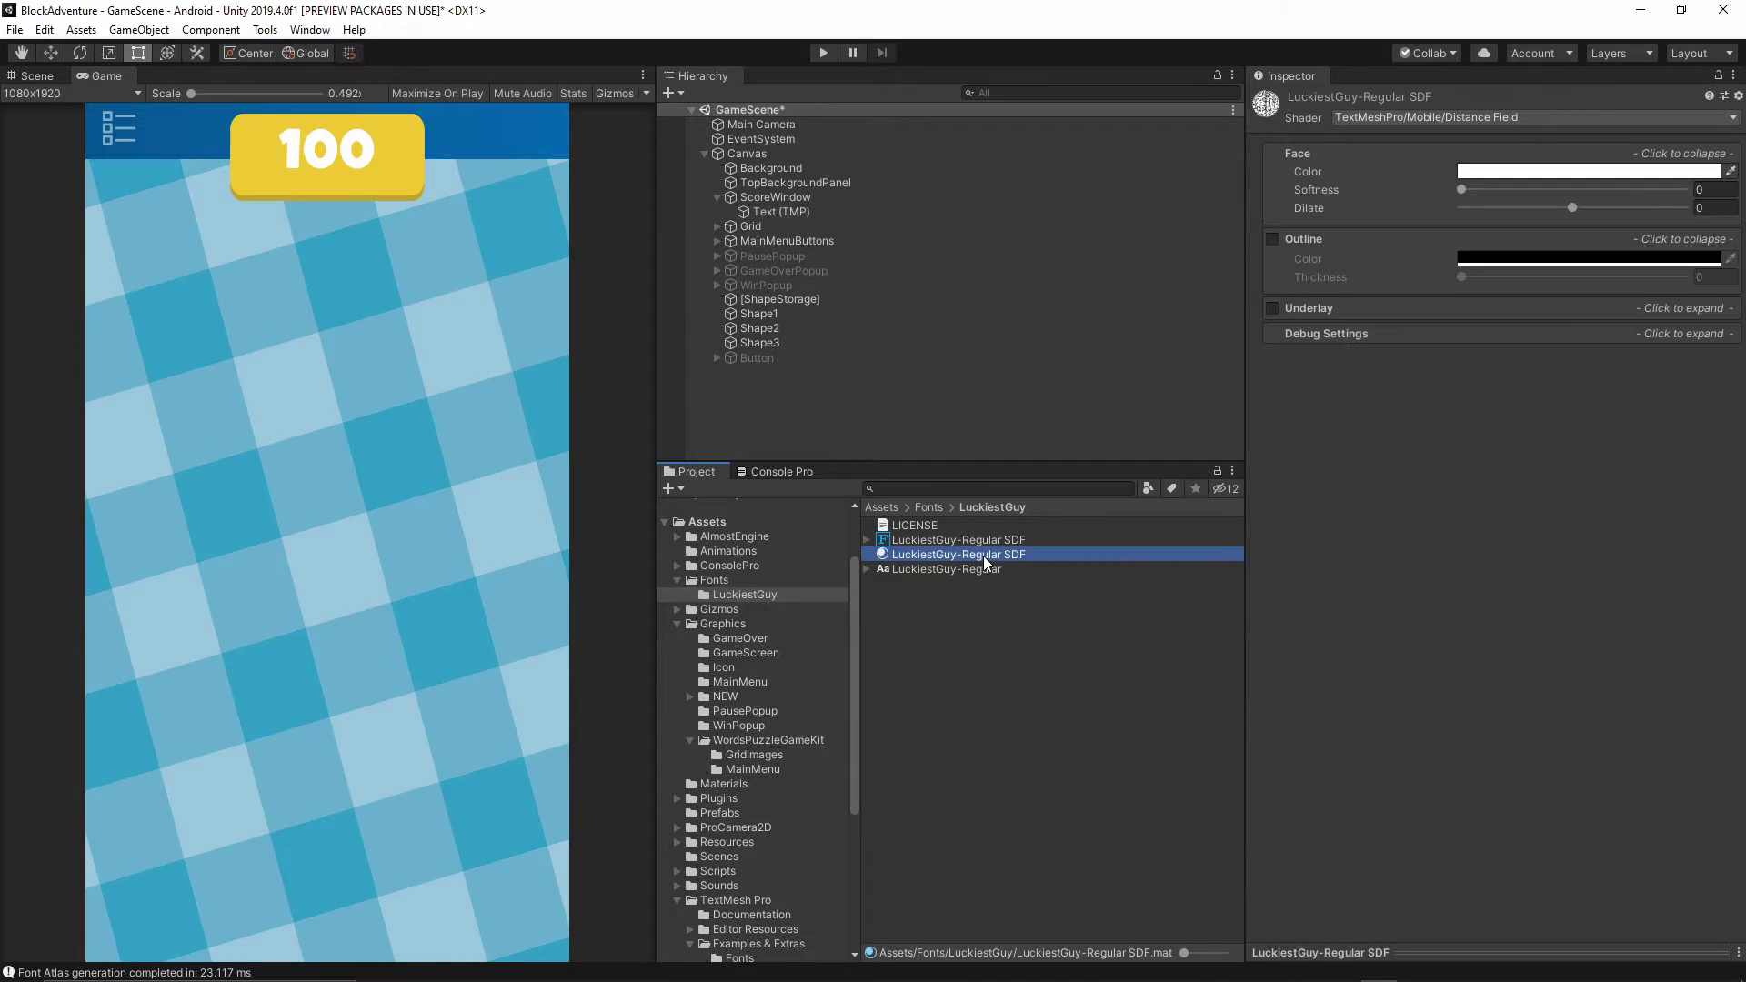
{"action": "left_click", "coordinate": [912, 562]}
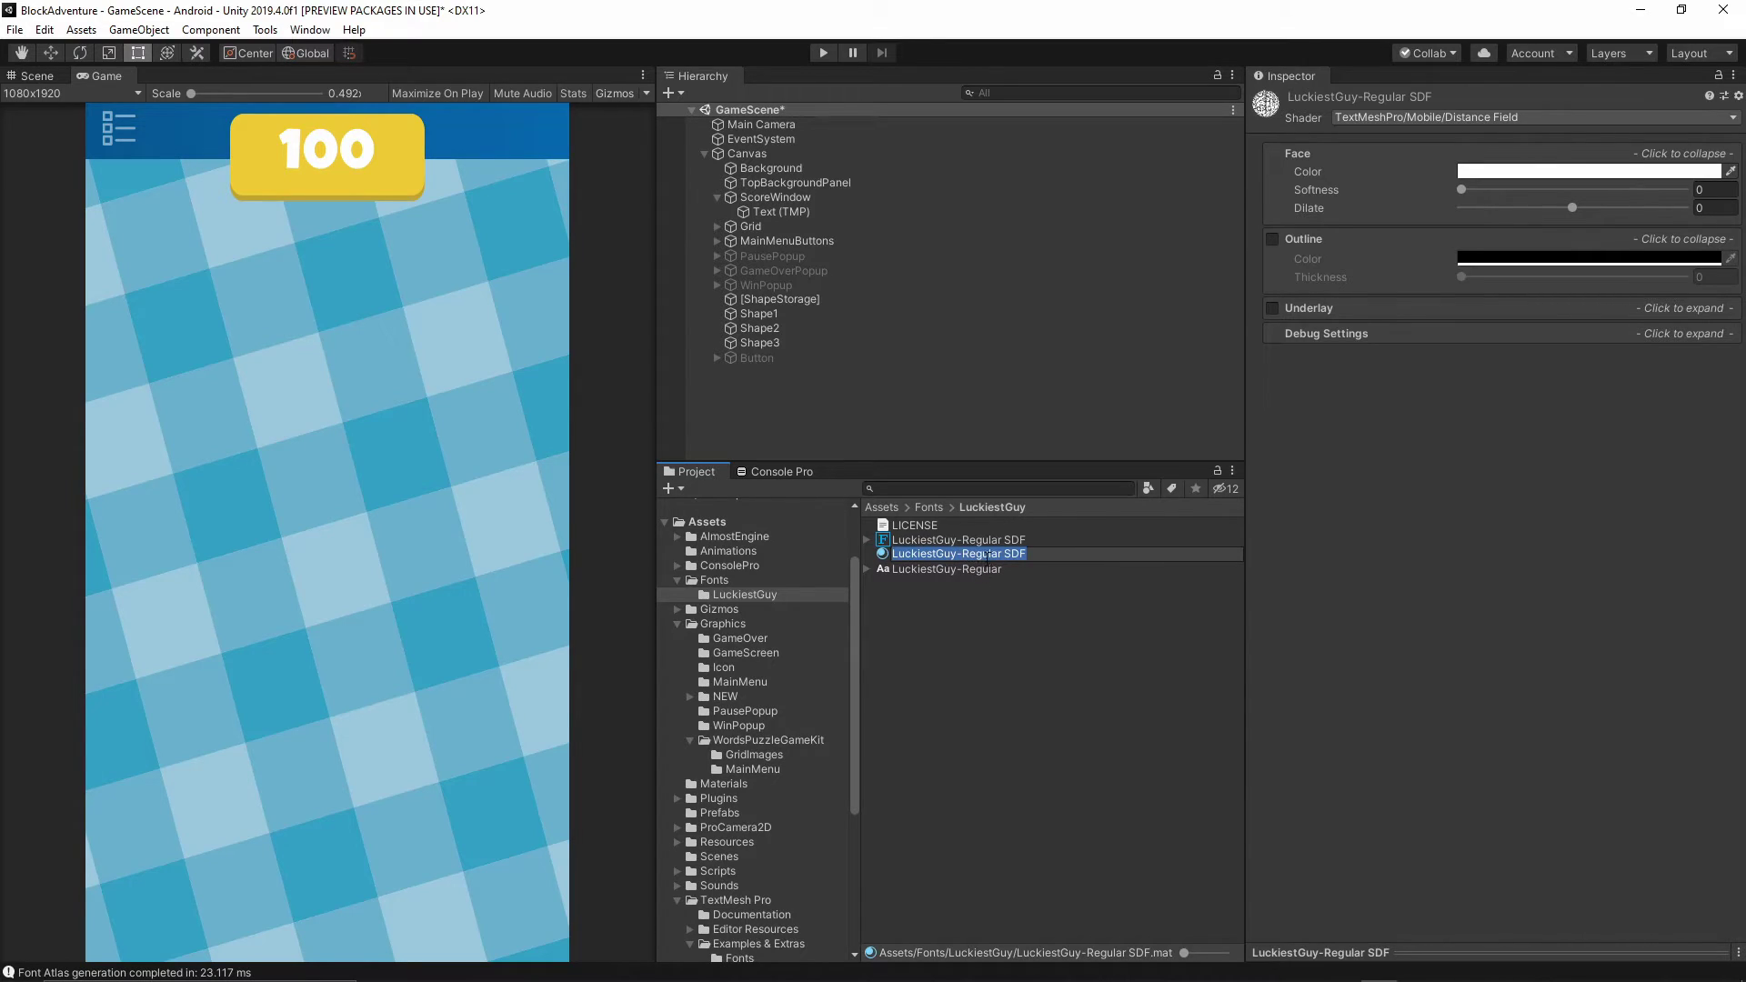
{"action": "left_click", "coordinate": [988, 553]}
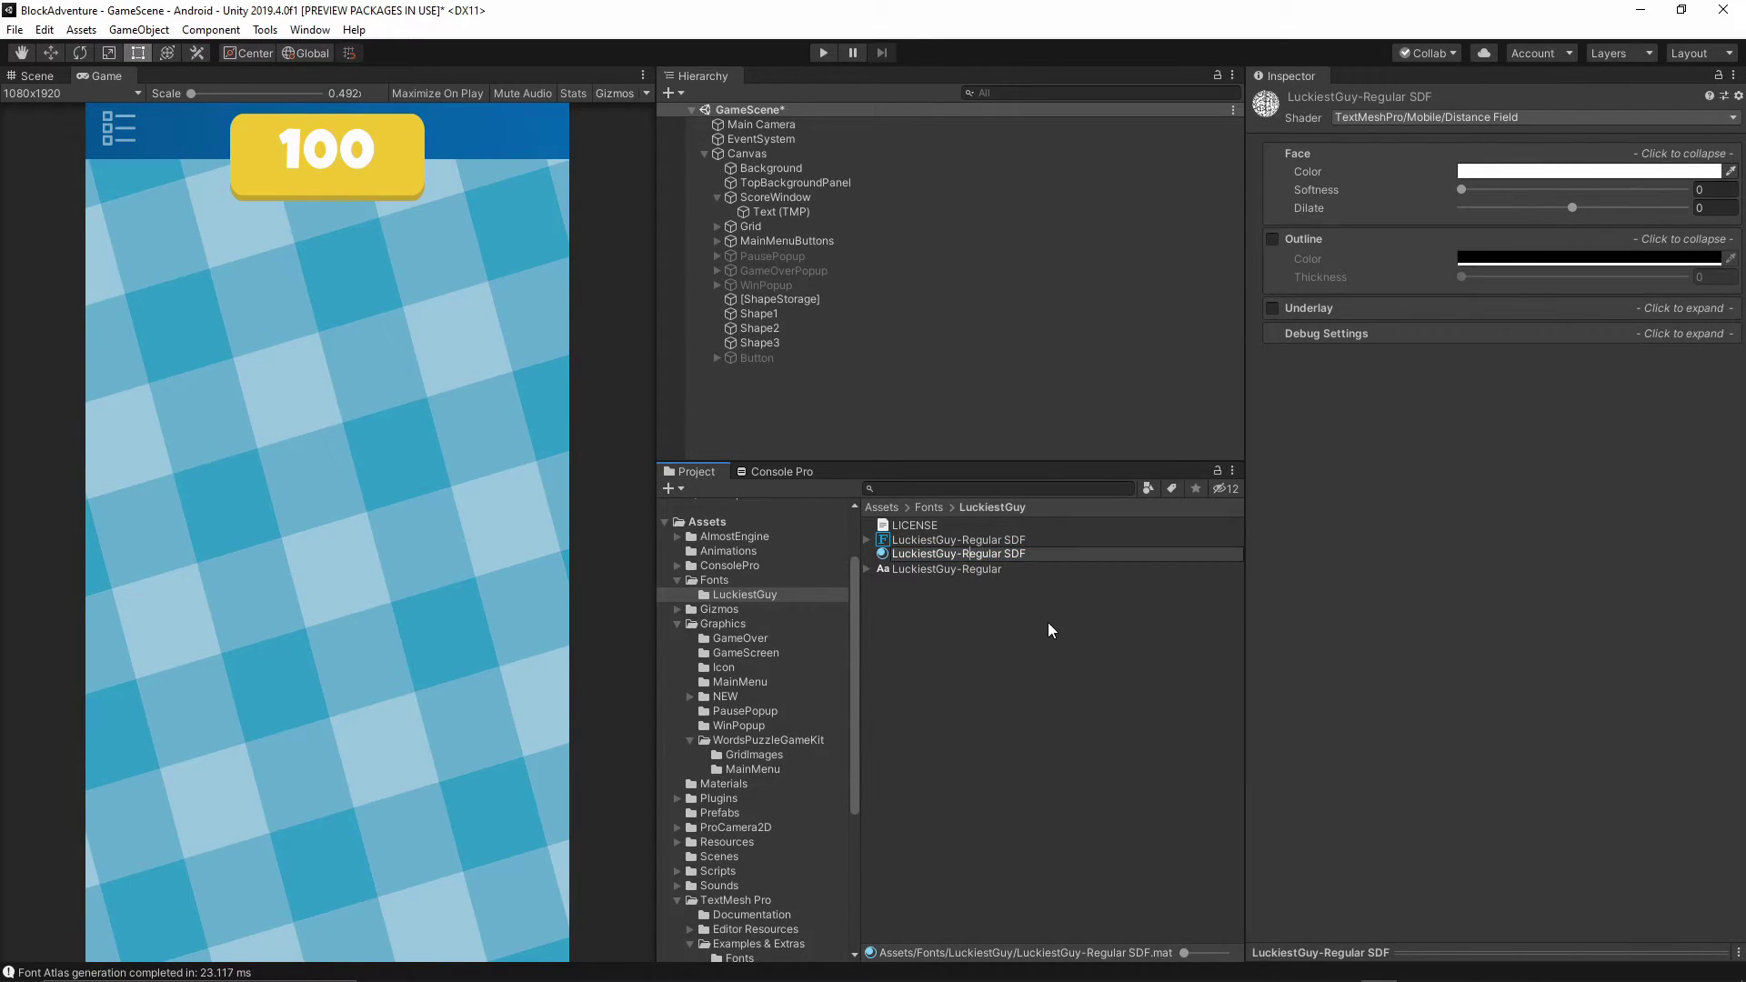
{"action": "type", "text": "Custom"}
{"action": "key", "text": "BackSpace"}
{"action": "type", "text": "_"}
{"action": "key", "text": "Return"}
- Check the score text's available material presets, then rename the custom material LuckiestGuy-Regular SDF Custom
{"action": "left_click", "coordinate": [778, 211]}
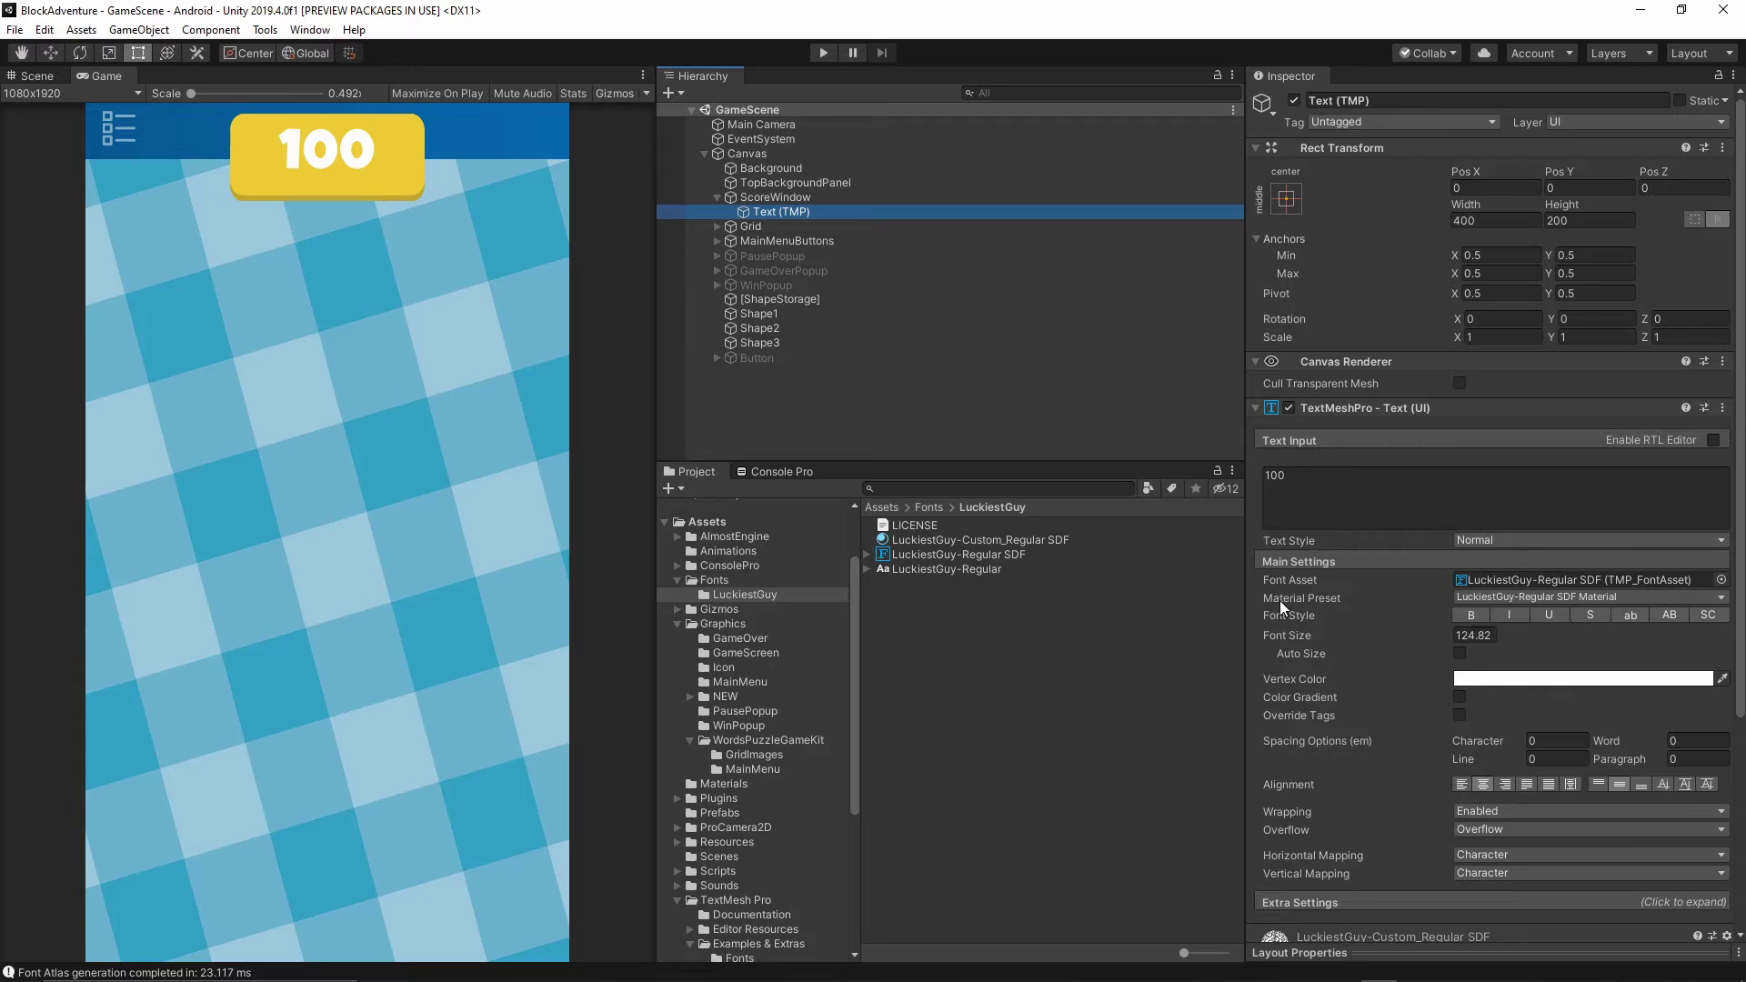
{"action": "left_click", "coordinate": [1492, 596]}
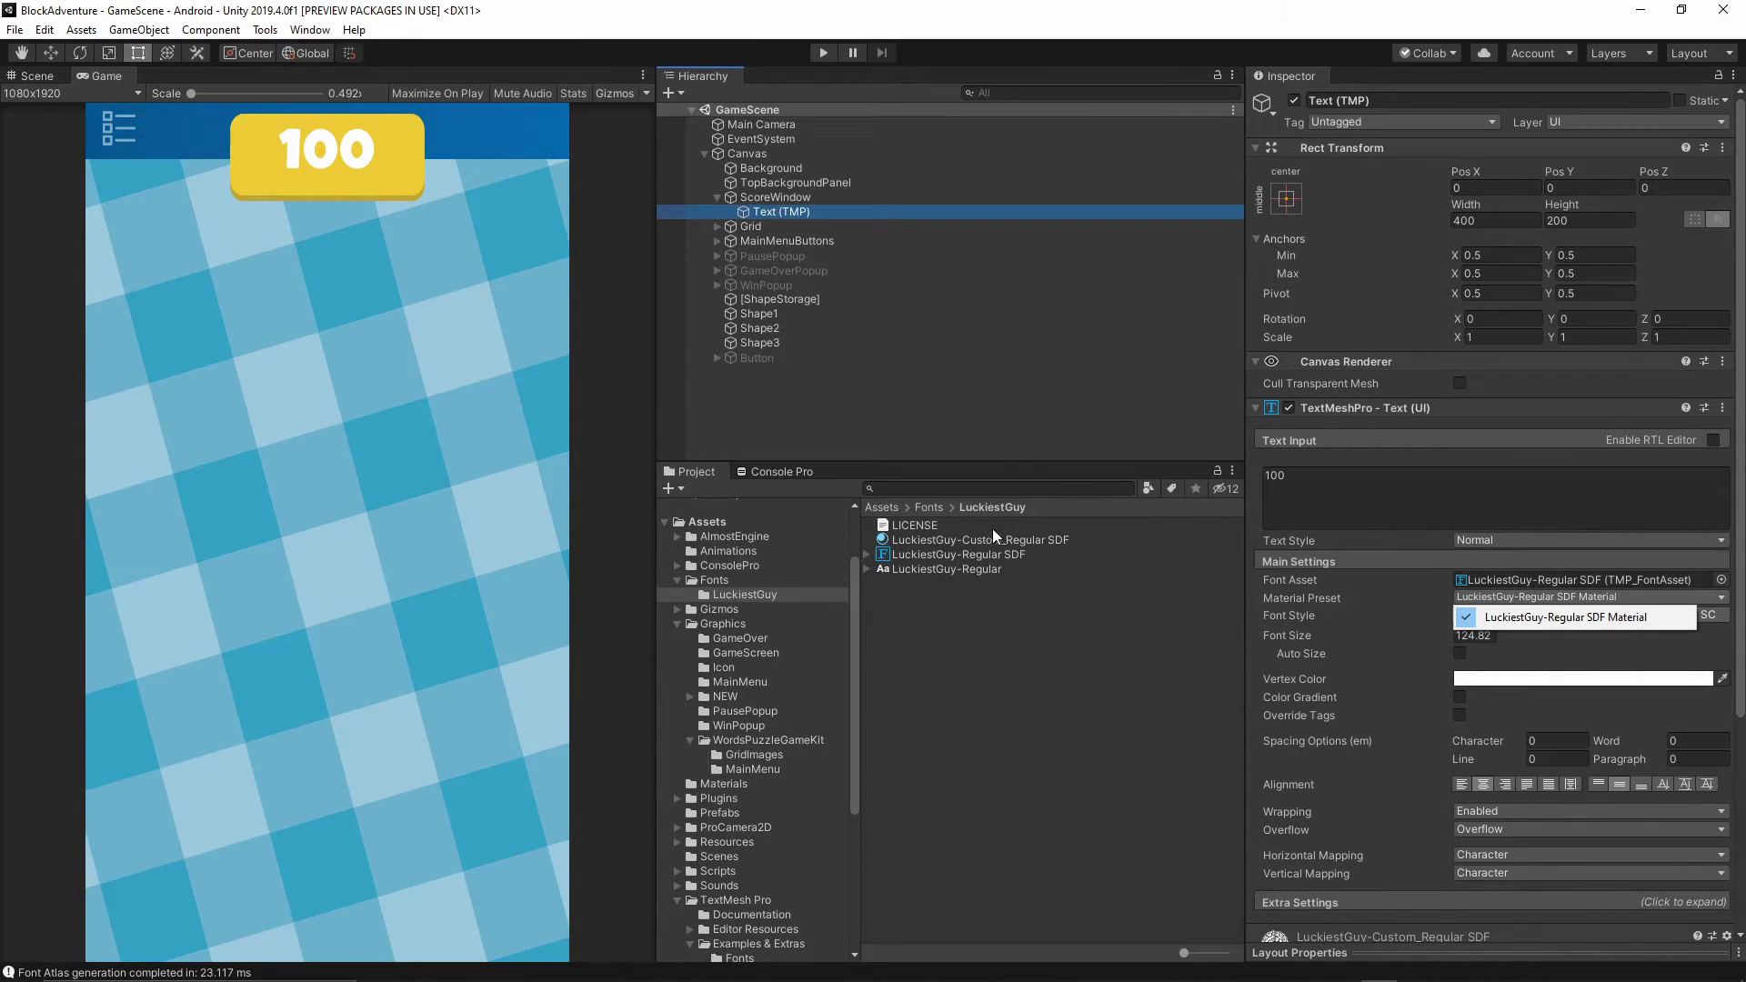
{"action": "left_click", "coordinate": [947, 539]}
{"action": "left_click", "coordinate": [999, 541]}
{"action": "key", "text": "F2"}
{"action": "key", "text": "End"}
{"action": "key", "text": "BackSpace"}
{"action": "key", "text": "BackSpace"}
{"action": "key", "text": "BackSpace"}
{"action": "key", "text": "BackSpace"}
{"action": "key", "text": "BackSpace"}
{"action": "key", "text": "BackSpace"}
{"action": "key", "text": "BackSpace"}
{"action": "key", "text": "BackSpace"}
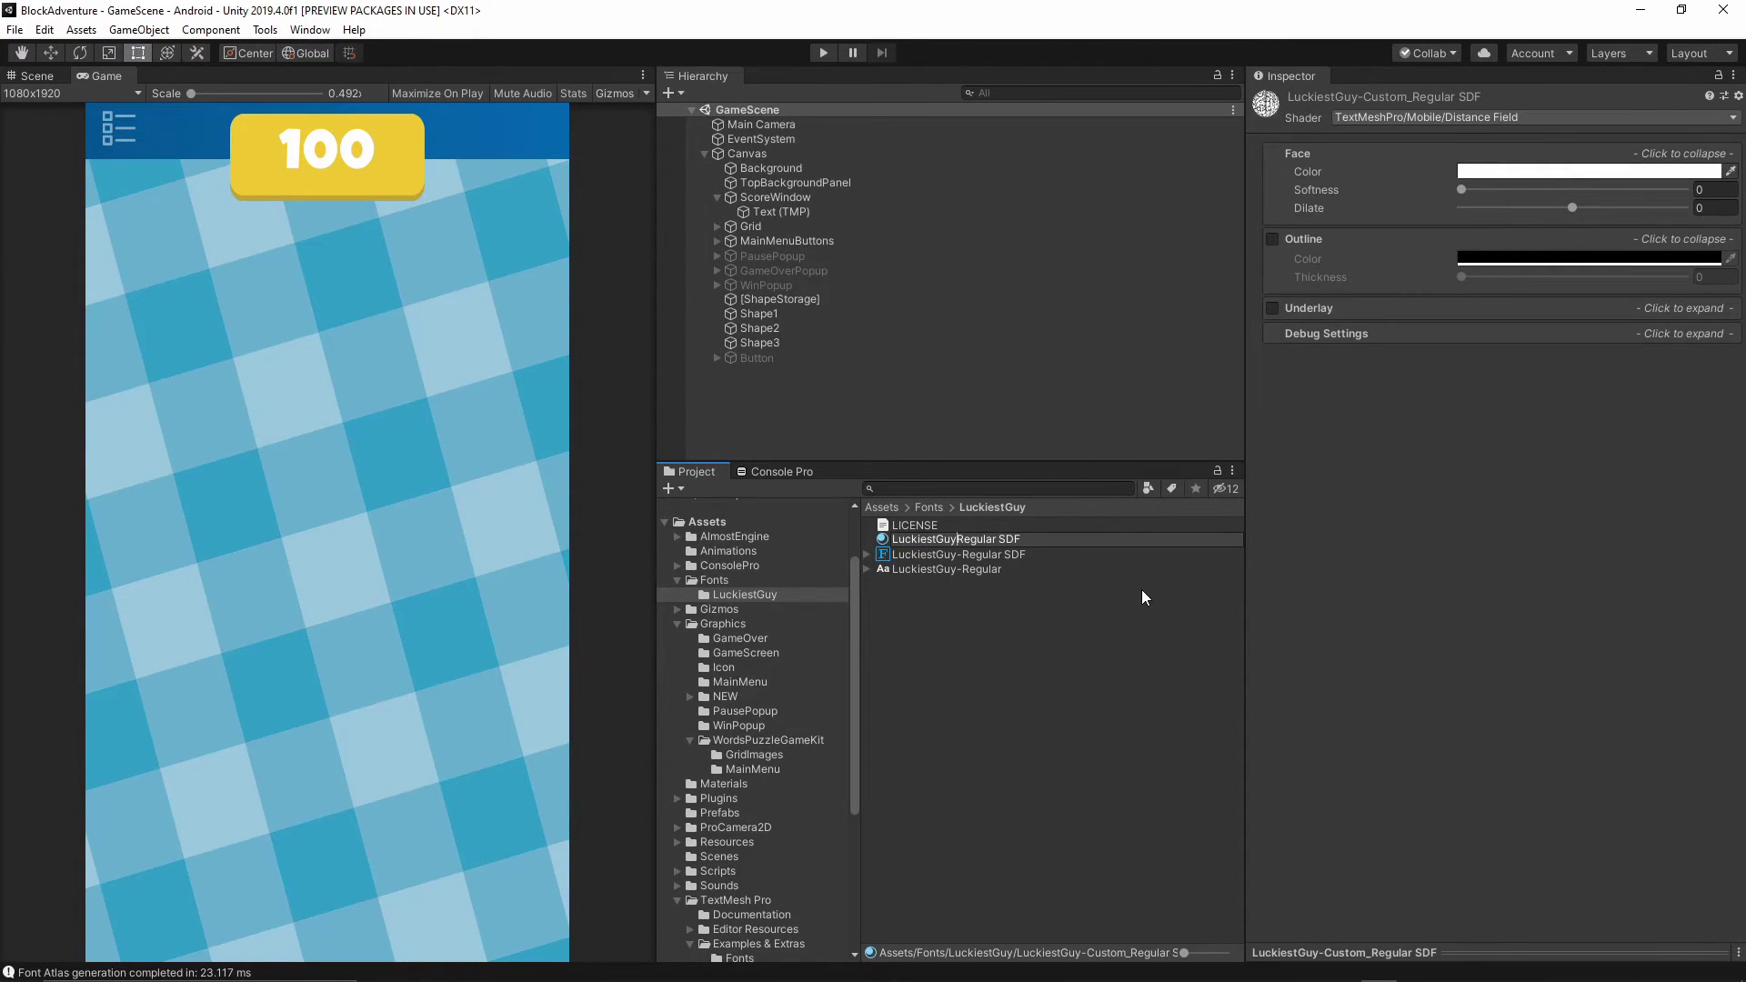
{"action": "type", "text": "-"}
{"action": "key", "text": "End"}
{"action": "type", "text": "Custom"}
{"action": "key", "text": "Return"}
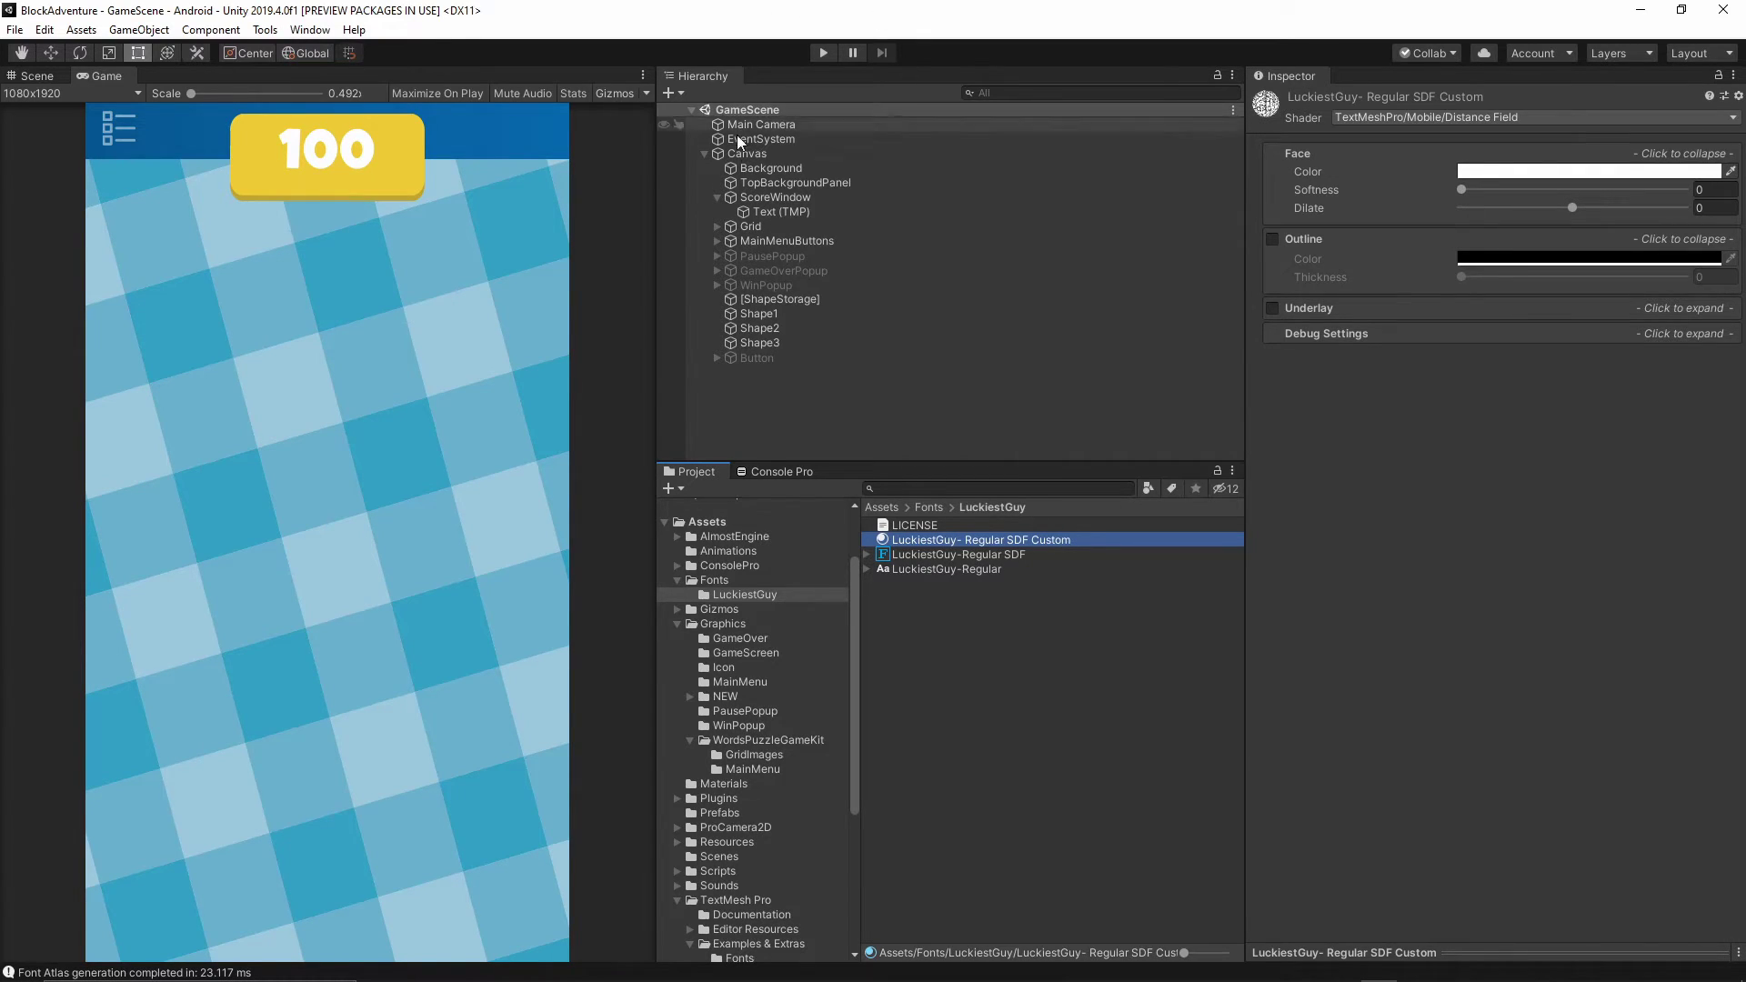
- Set the score text's material preset to LuckiestGuy-Regular SDF Custom
{"action": "left_click", "coordinate": [775, 211]}
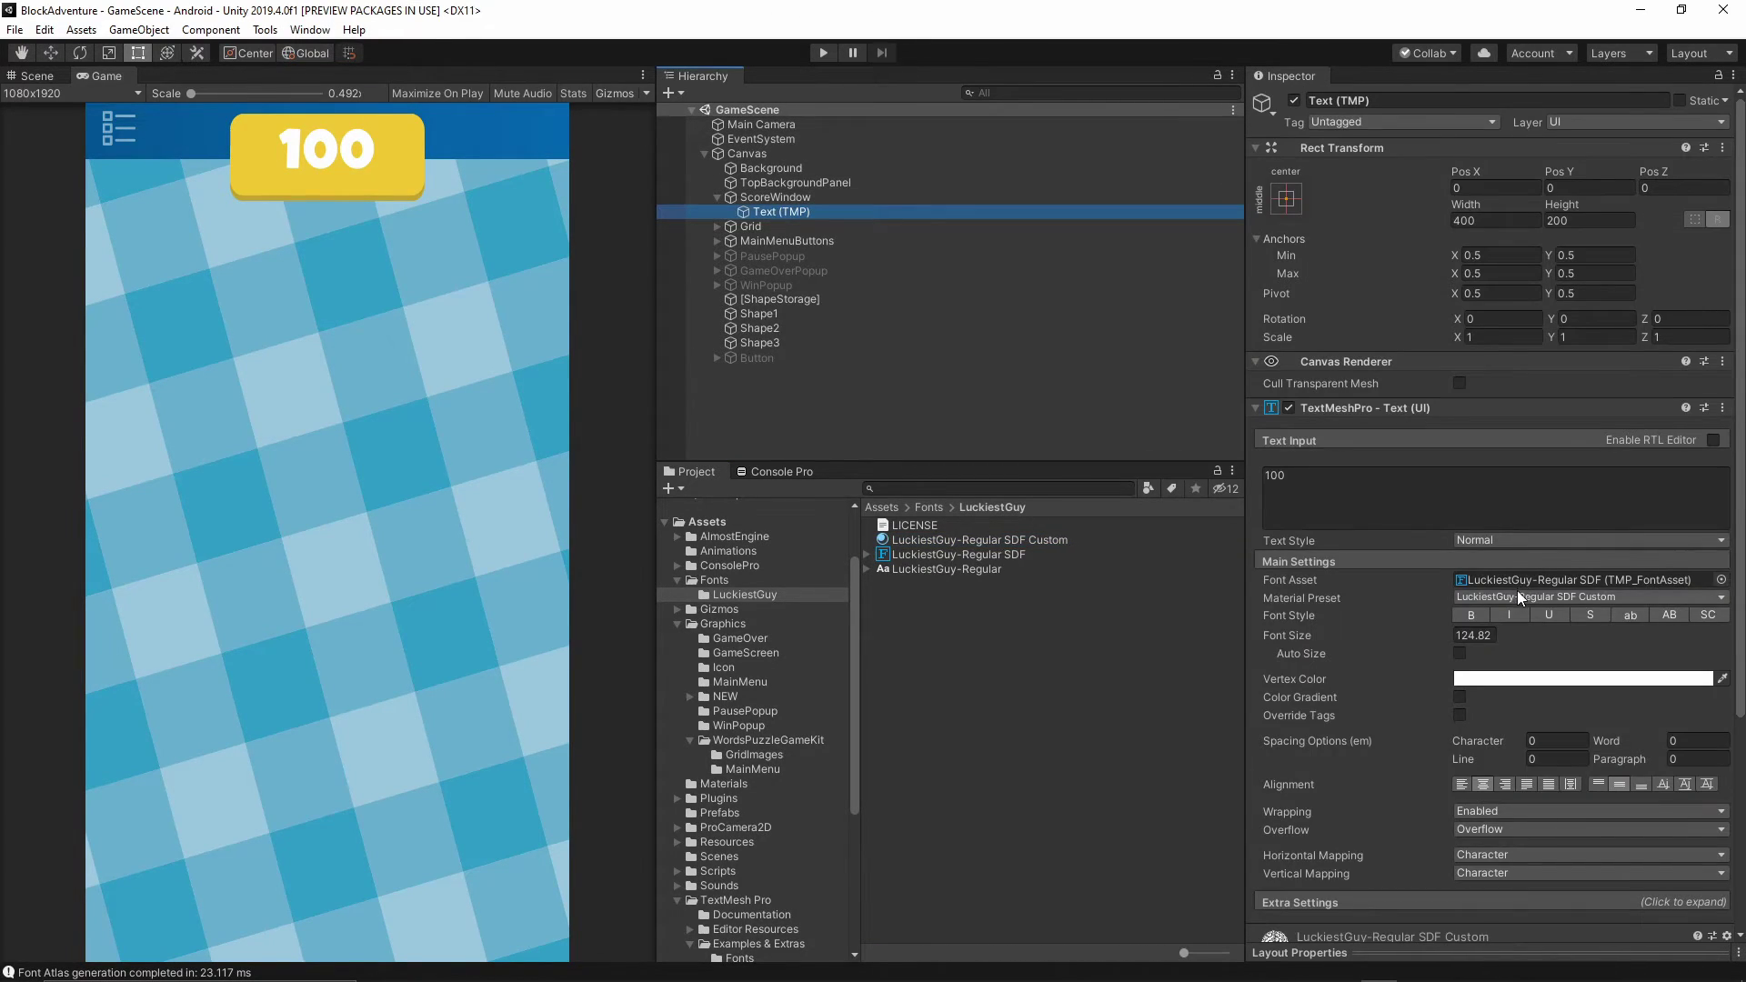
{"action": "left_click", "coordinate": [1515, 596]}
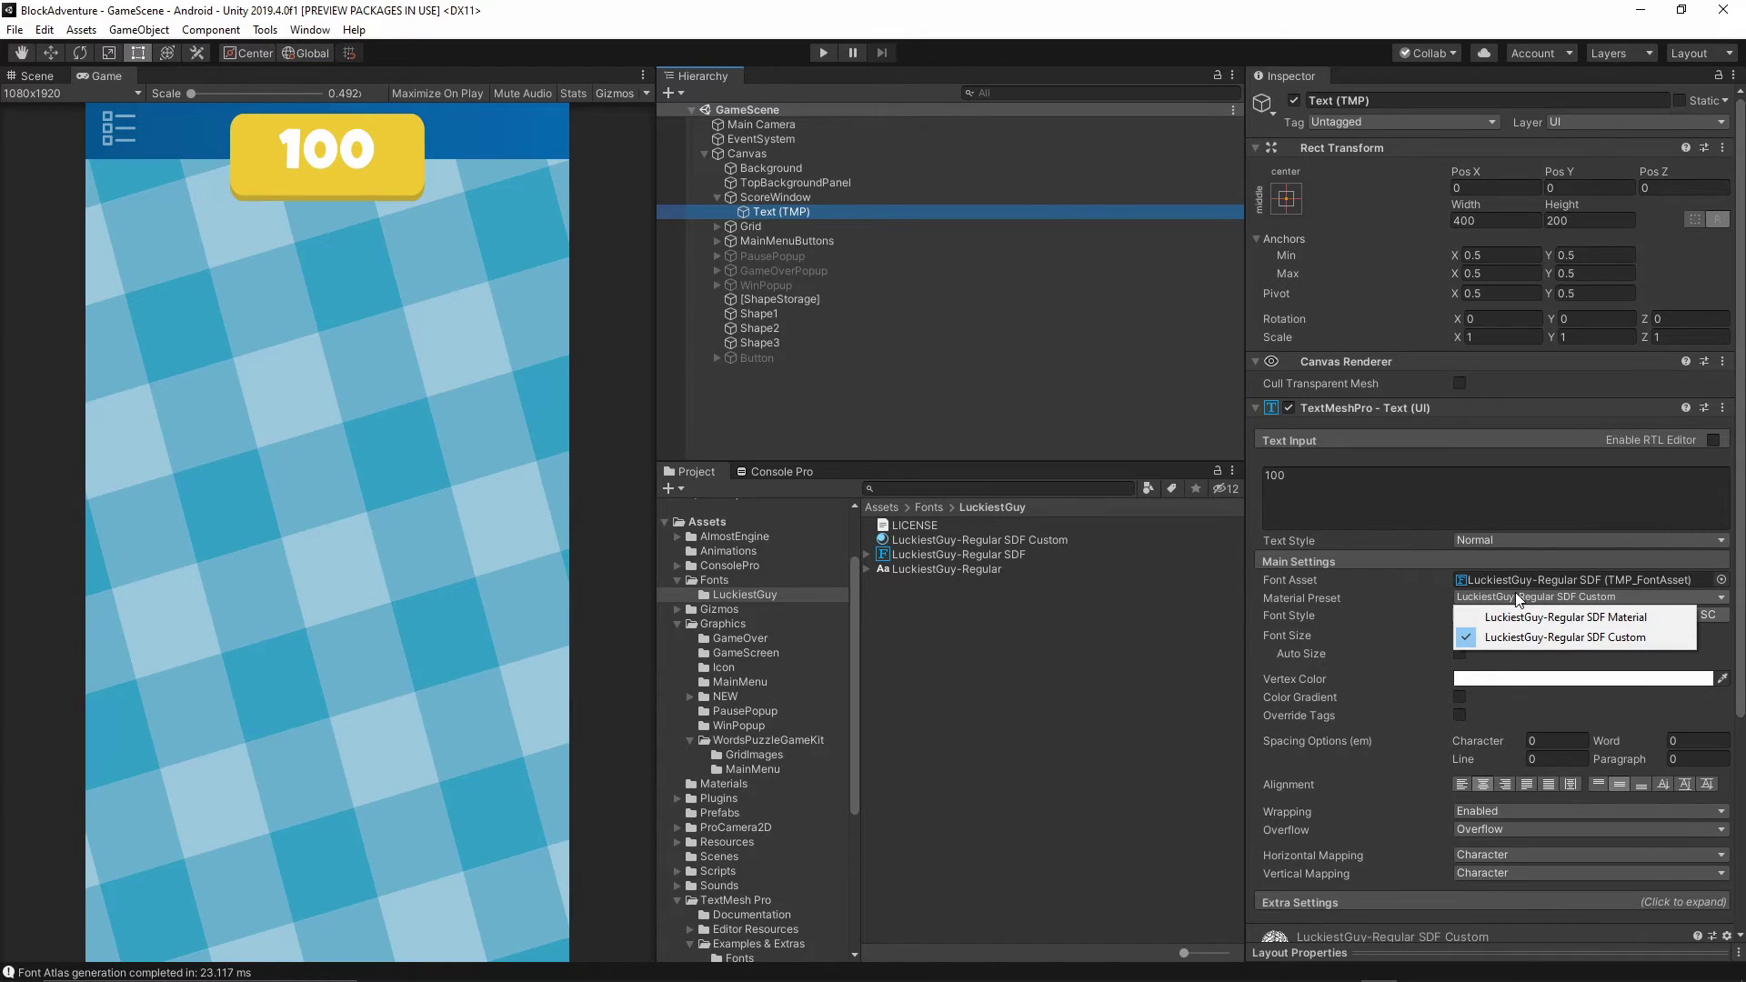
{"action": "left_click", "coordinate": [1624, 638]}
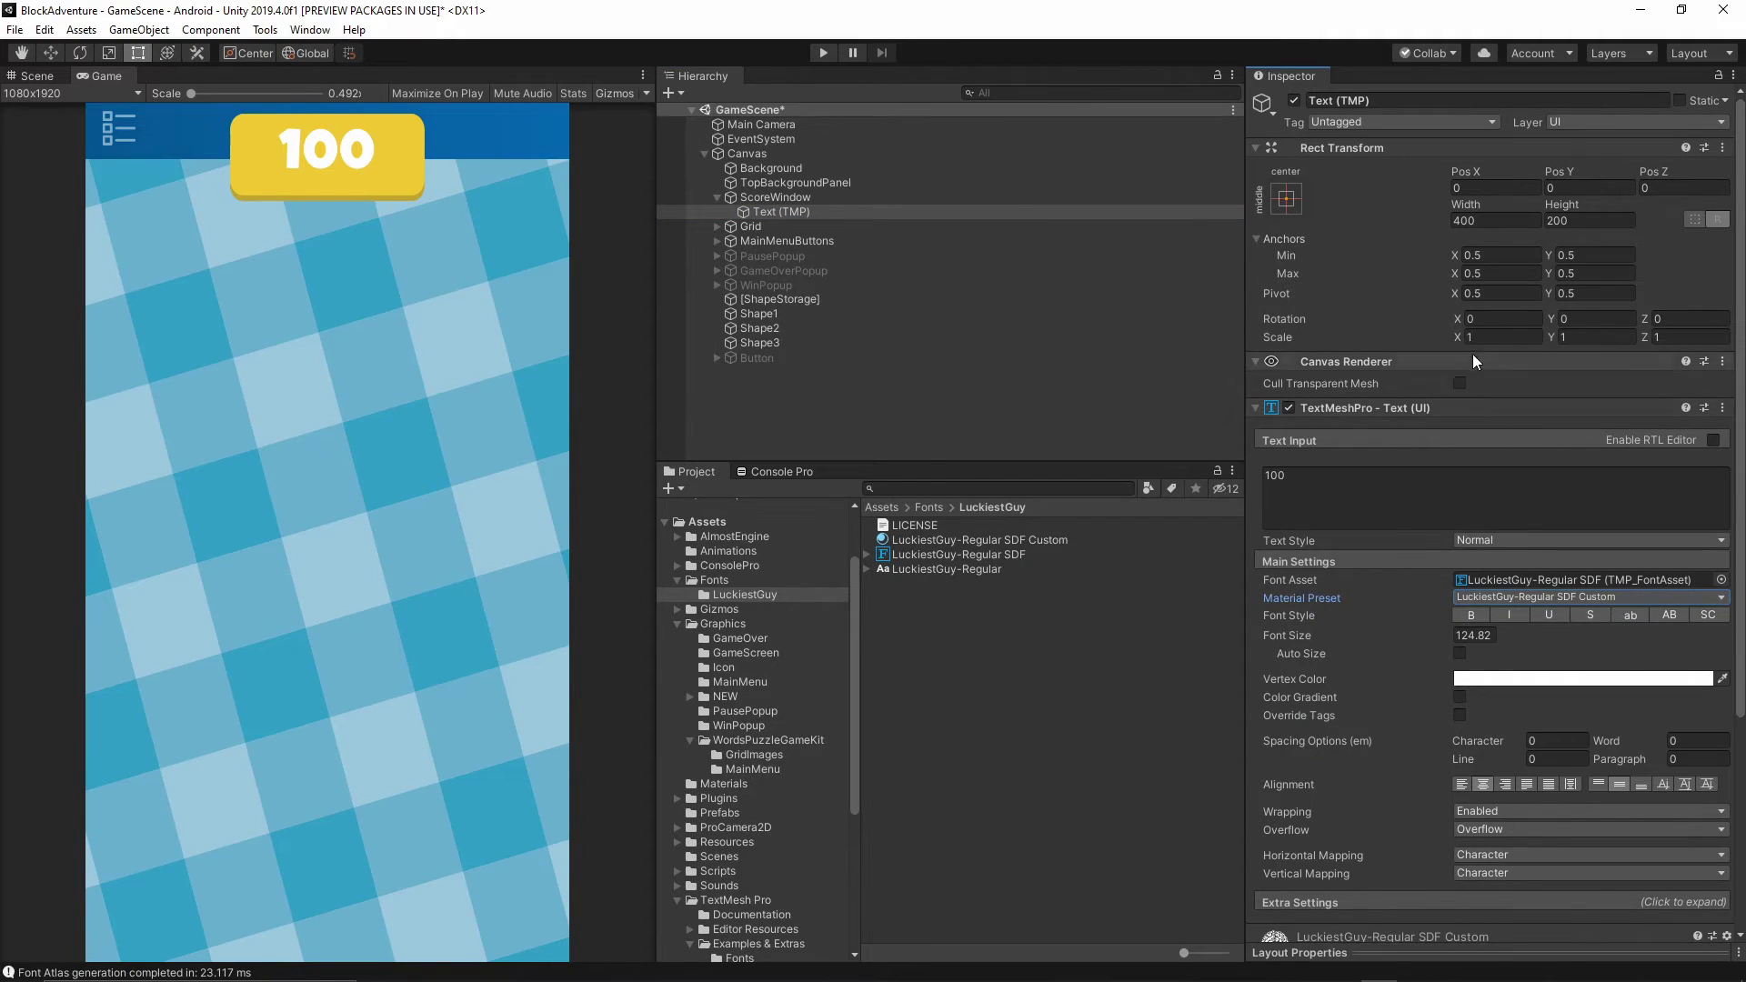
- Change the shader of the score text's LuckiestGuy-Regular SDF Custom material to TextMeshPro/Distance Field
{"action": "scroll", "coordinate": [1466, 542], "scroll_direction": "down", "scroll_amount": 4}
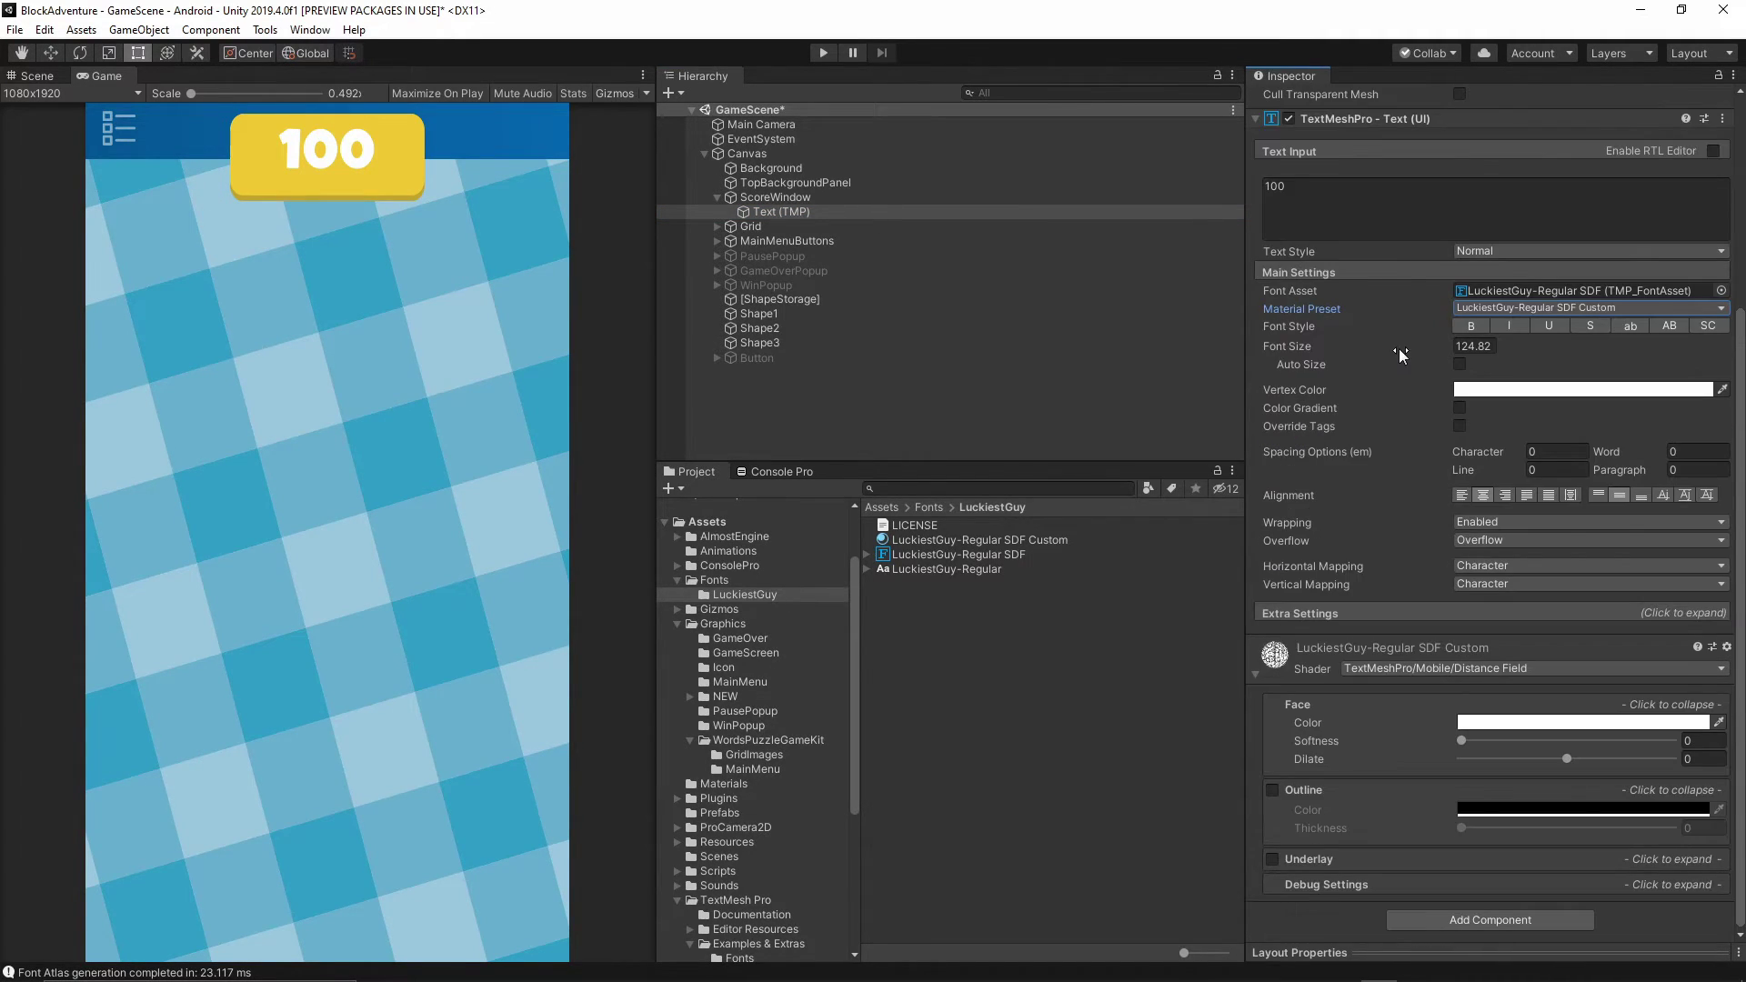
{"action": "left_click", "coordinate": [1372, 671]}
{"action": "left_click", "coordinate": [1378, 748]}
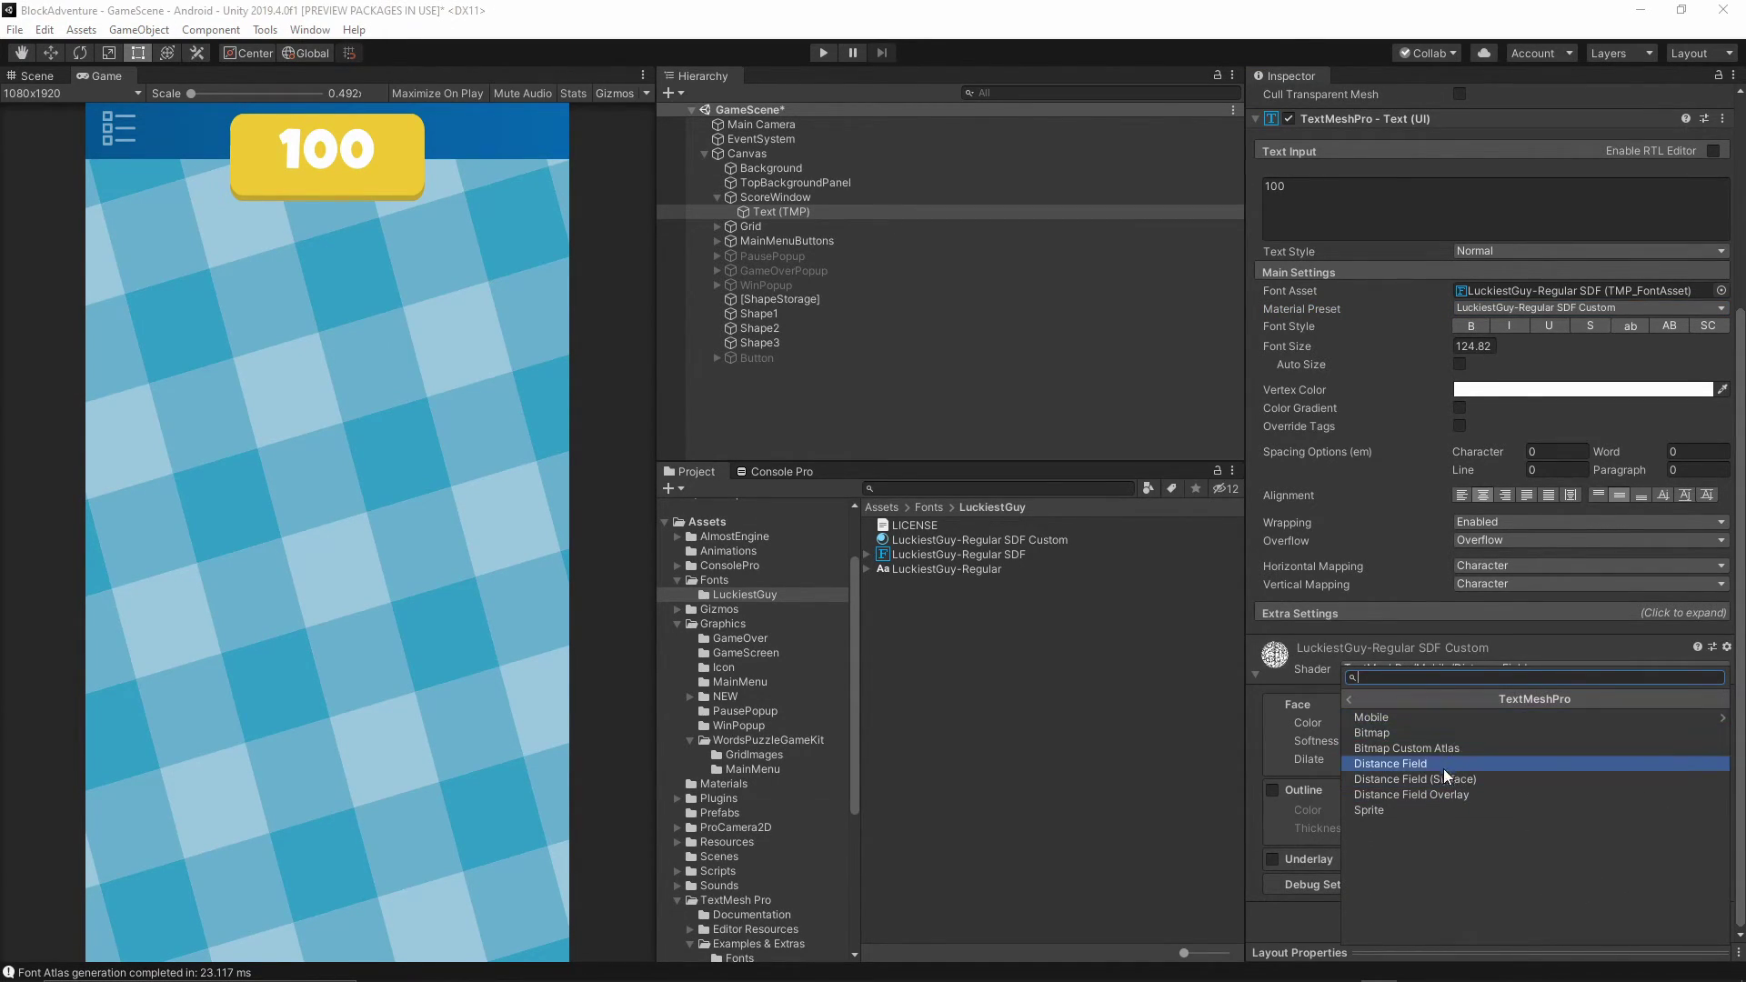
{"action": "left_click", "coordinate": [1406, 763]}
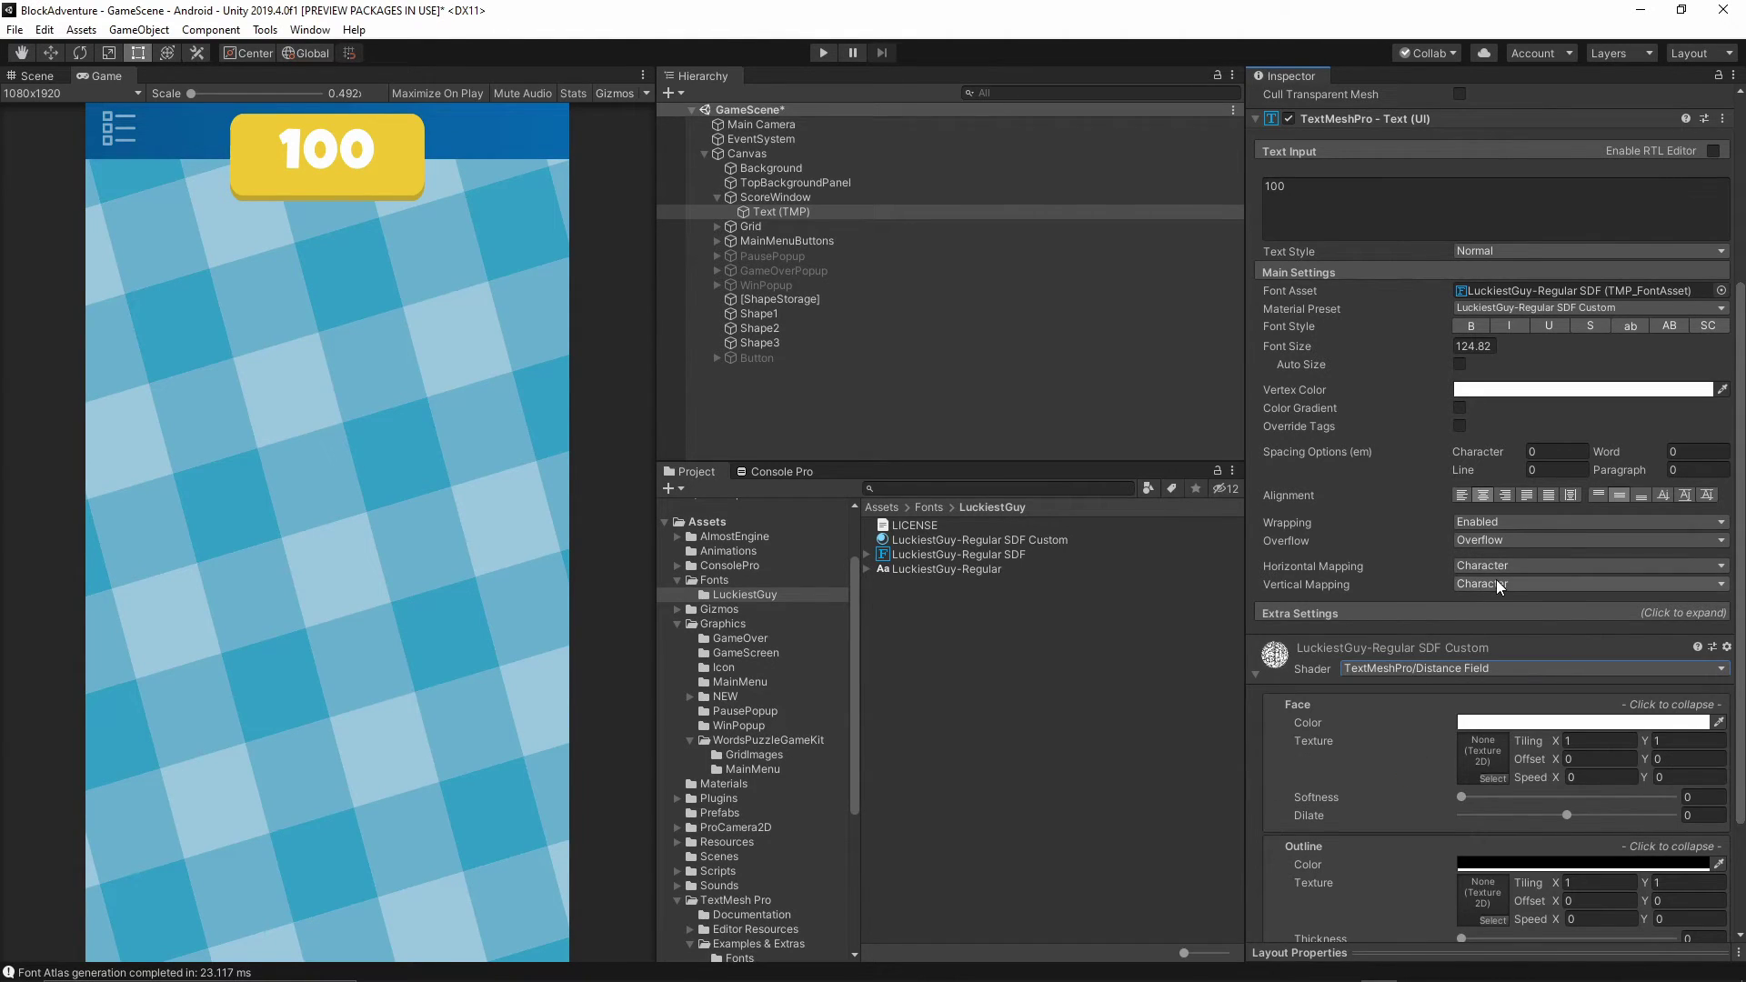
- Set the custom material's face texture to Skull and its face dilate to 1
{"action": "scroll", "coordinate": [1497, 580], "scroll_direction": "down", "scroll_amount": 4}
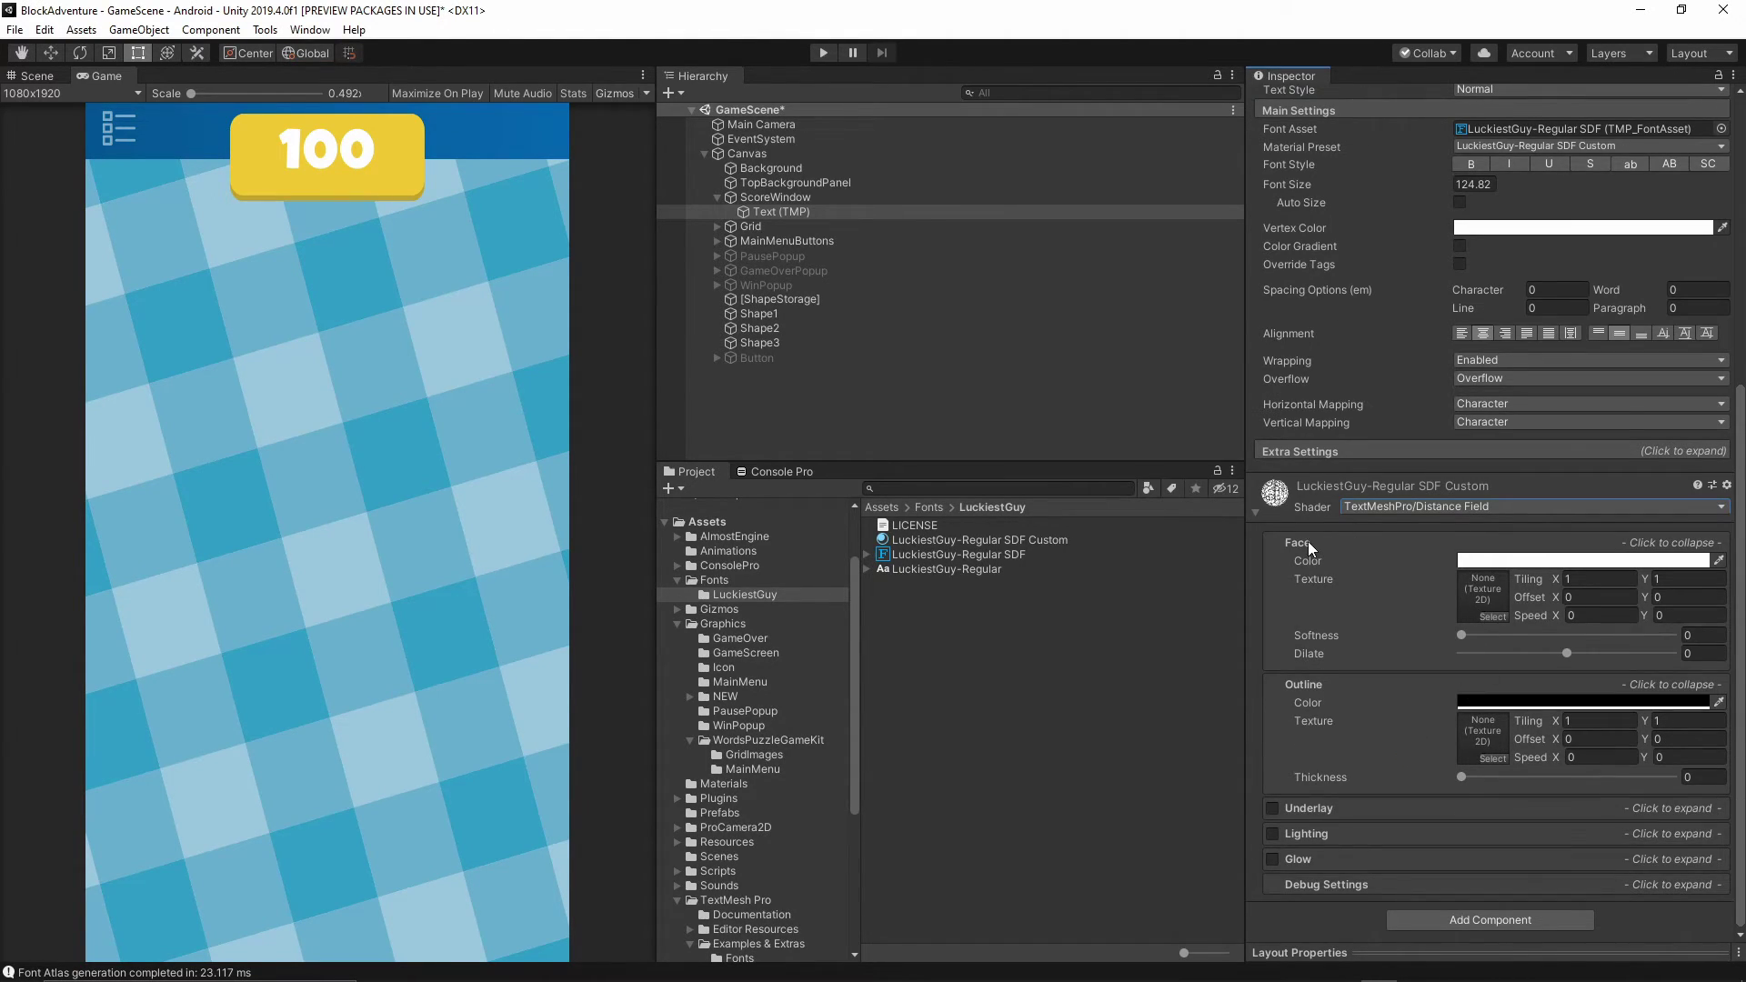
{"action": "left_click", "coordinate": [1492, 618]}
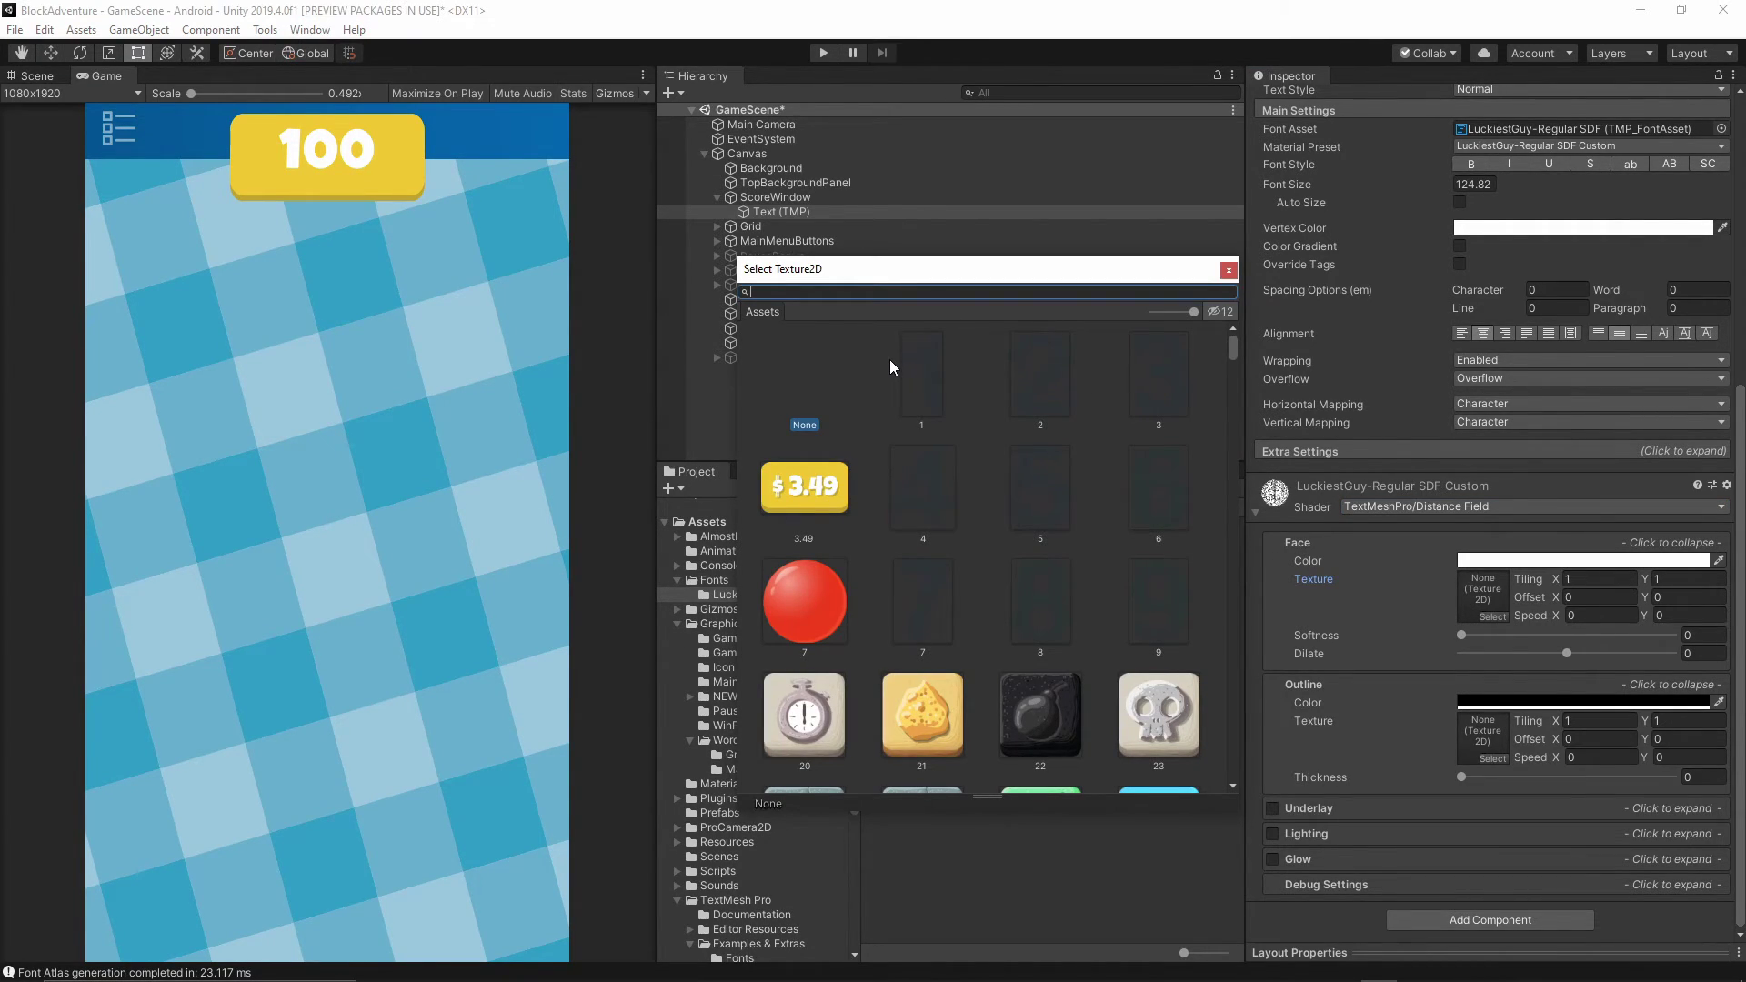
{"action": "type", "text": "sku"}
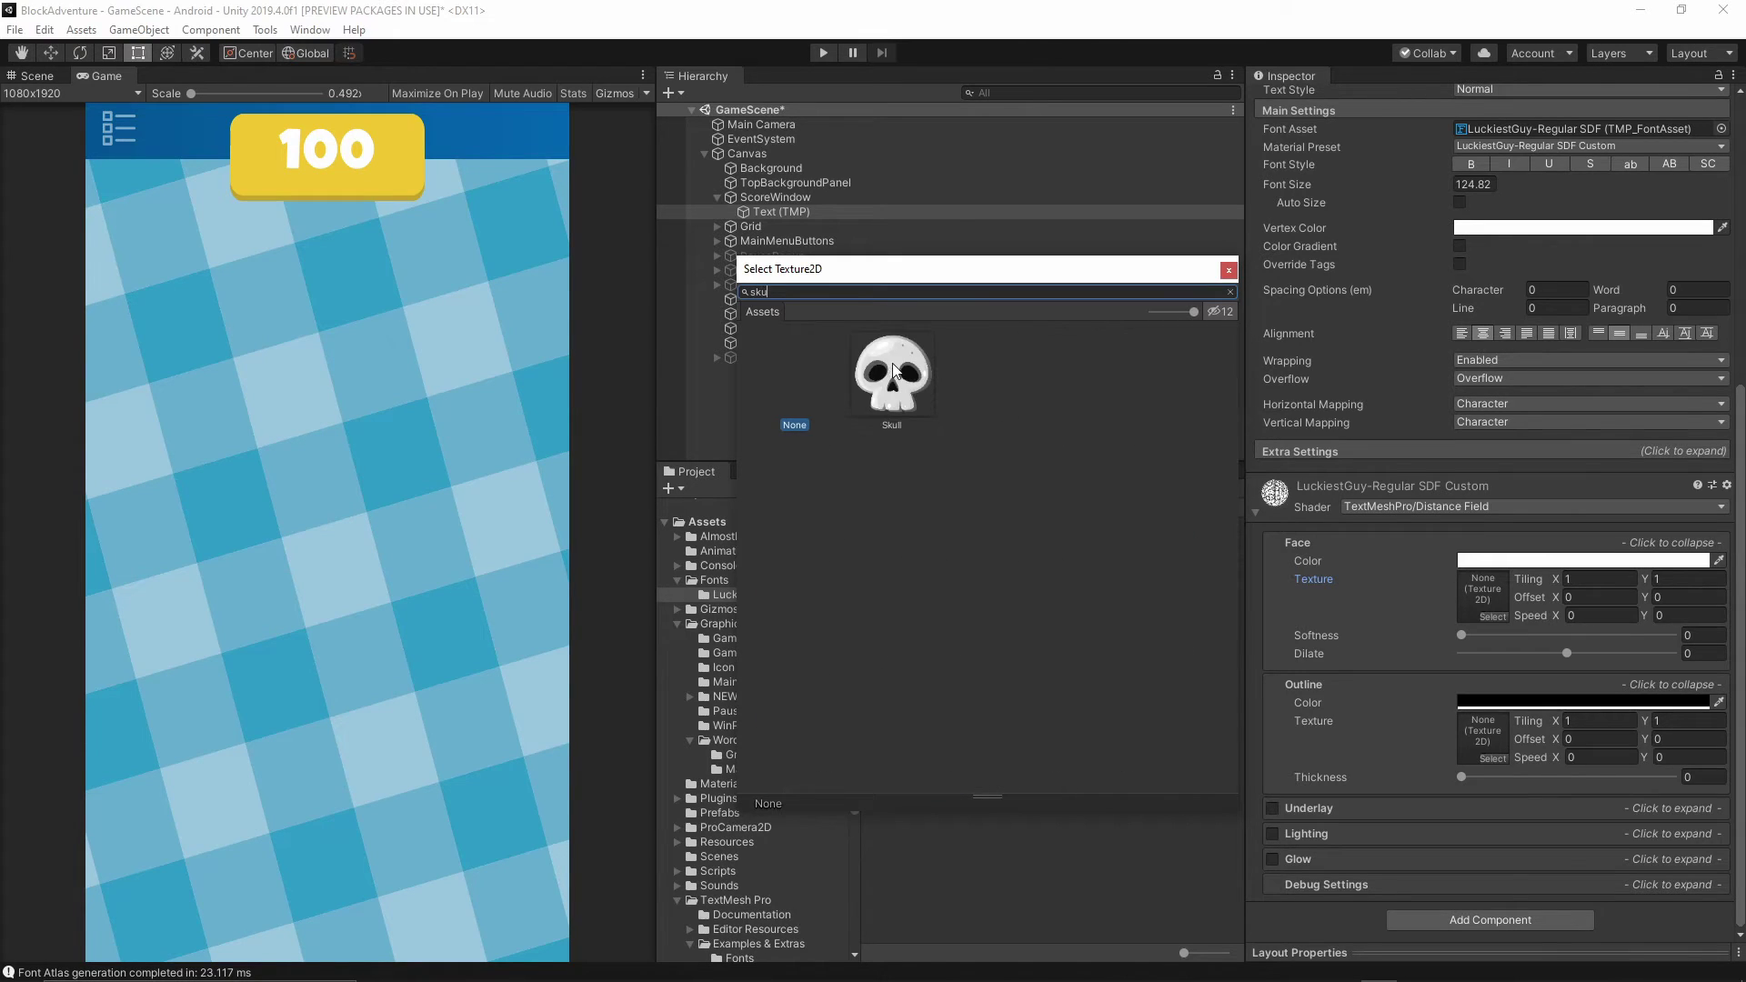
{"action": "left_click", "coordinate": [912, 359]}
{"action": "left_click_drag", "start_coordinate": [1566, 653], "coordinate": [1646, 653]}
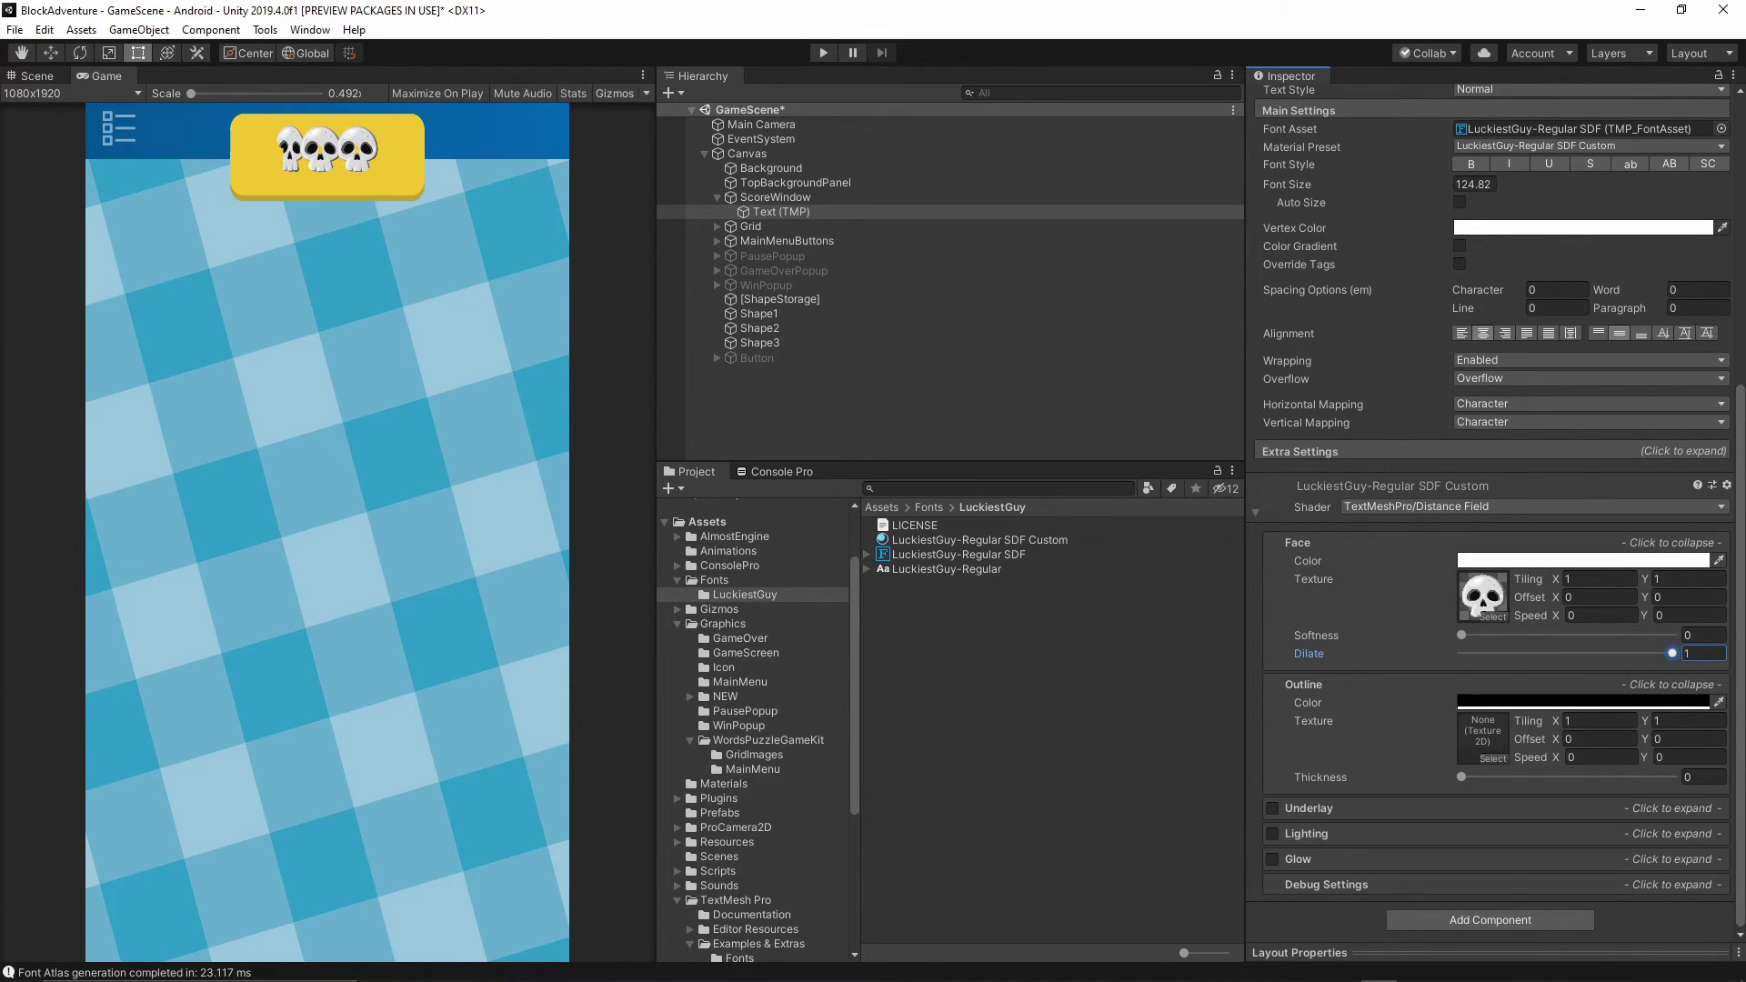
- Set the score text's character spacing to about 43.4 and the custom material's outline thickness to about 0.263
{"action": "scroll", "coordinate": [1556, 546], "scroll_direction": "up", "scroll_amount": 3}
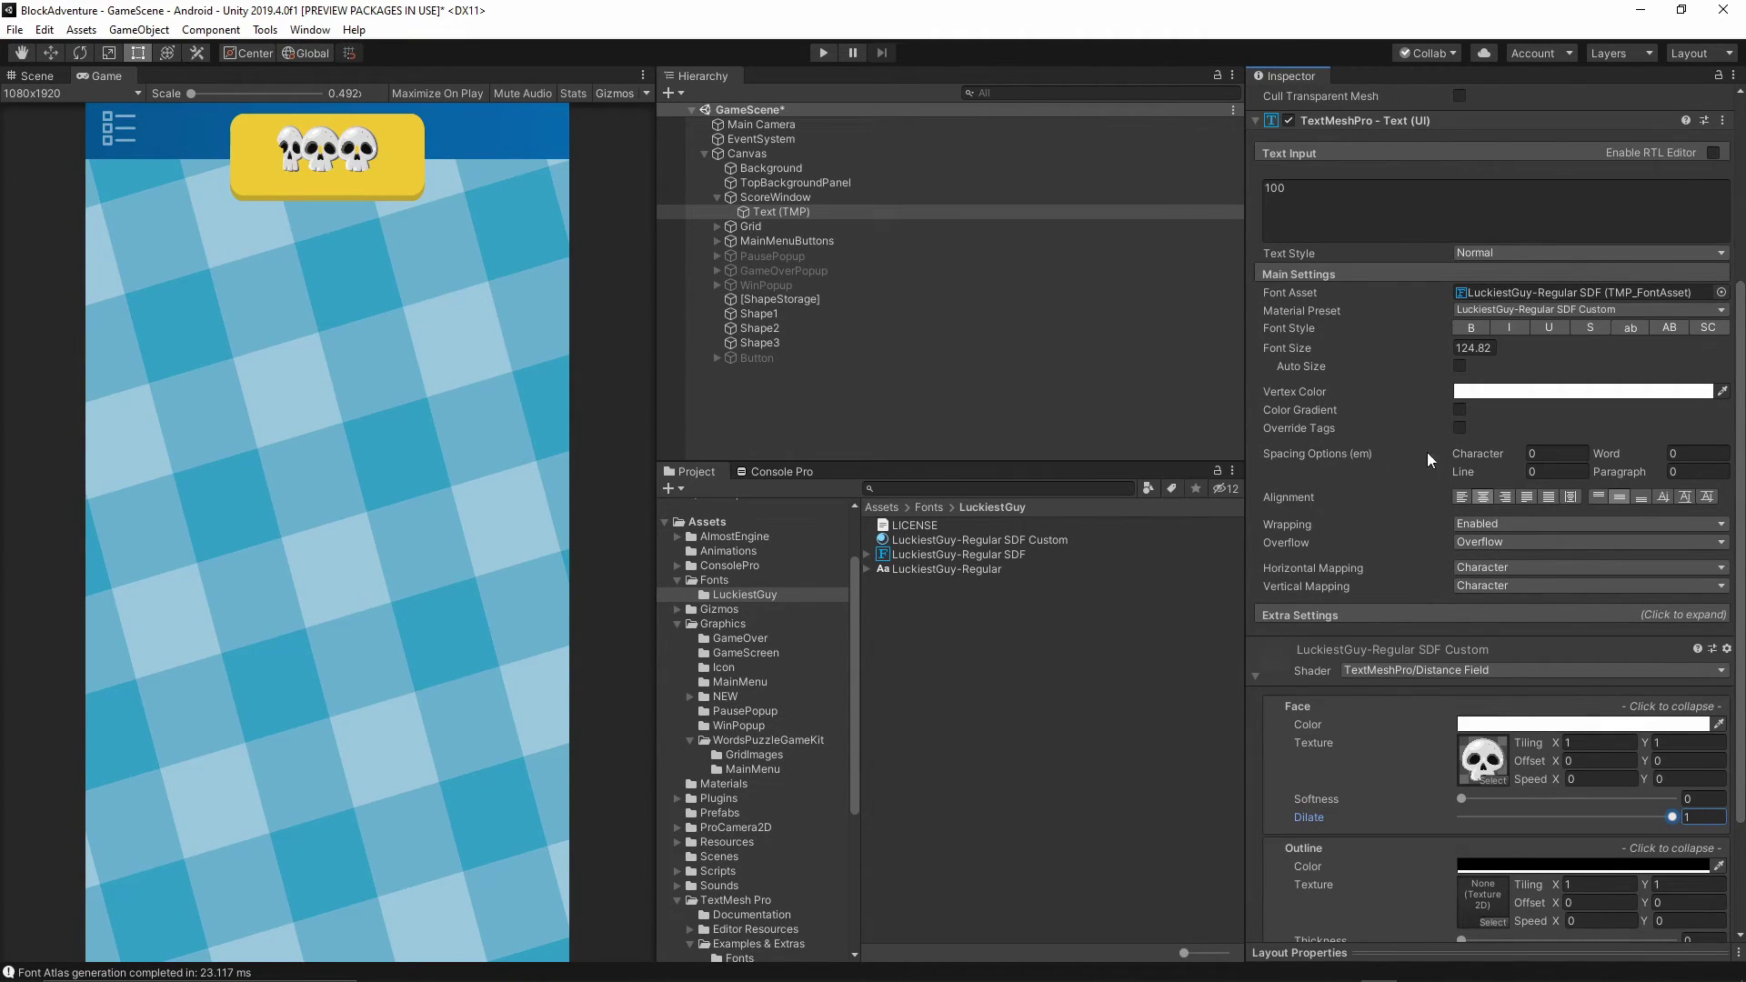
{"action": "left_click_drag", "start_coordinate": [1468, 449], "coordinate": [1688, 482]}
{"action": "scroll", "coordinate": [1532, 652], "scroll_direction": "down", "scroll_amount": 3}
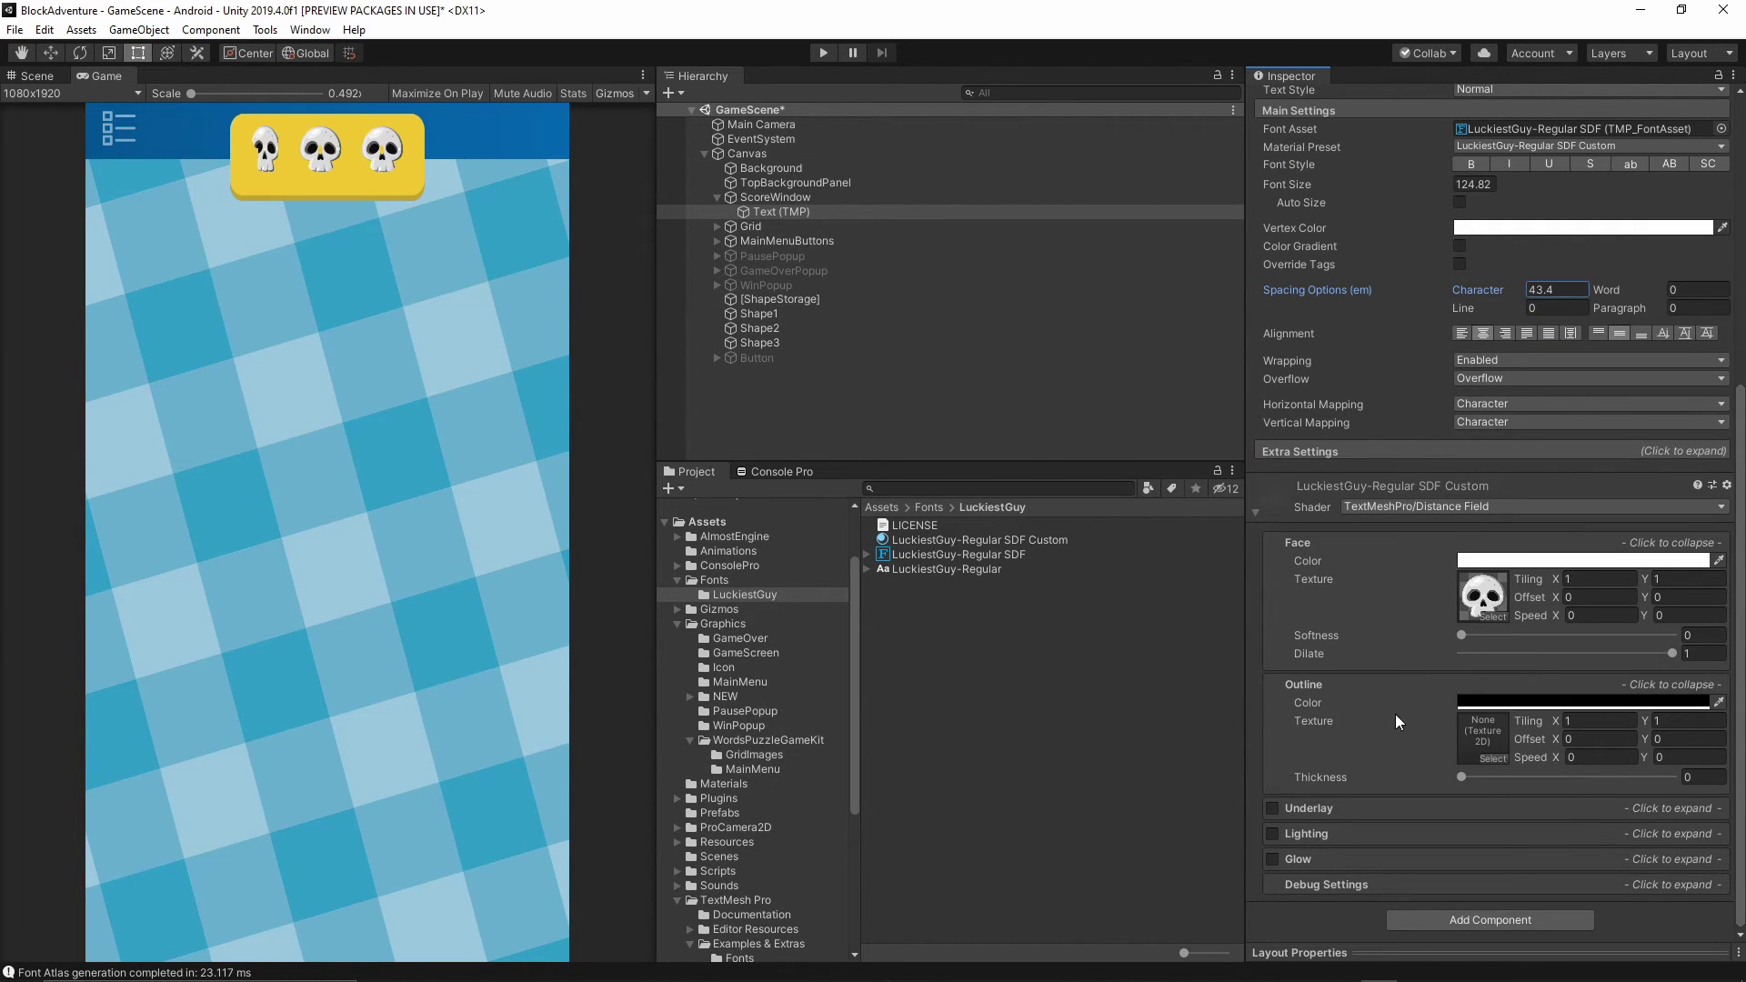
{"action": "left_click", "coordinate": [1271, 808]}
{"action": "left_click", "coordinate": [1272, 809]}
{"action": "left_click_drag", "start_coordinate": [1461, 777], "coordinate": [1519, 782]}
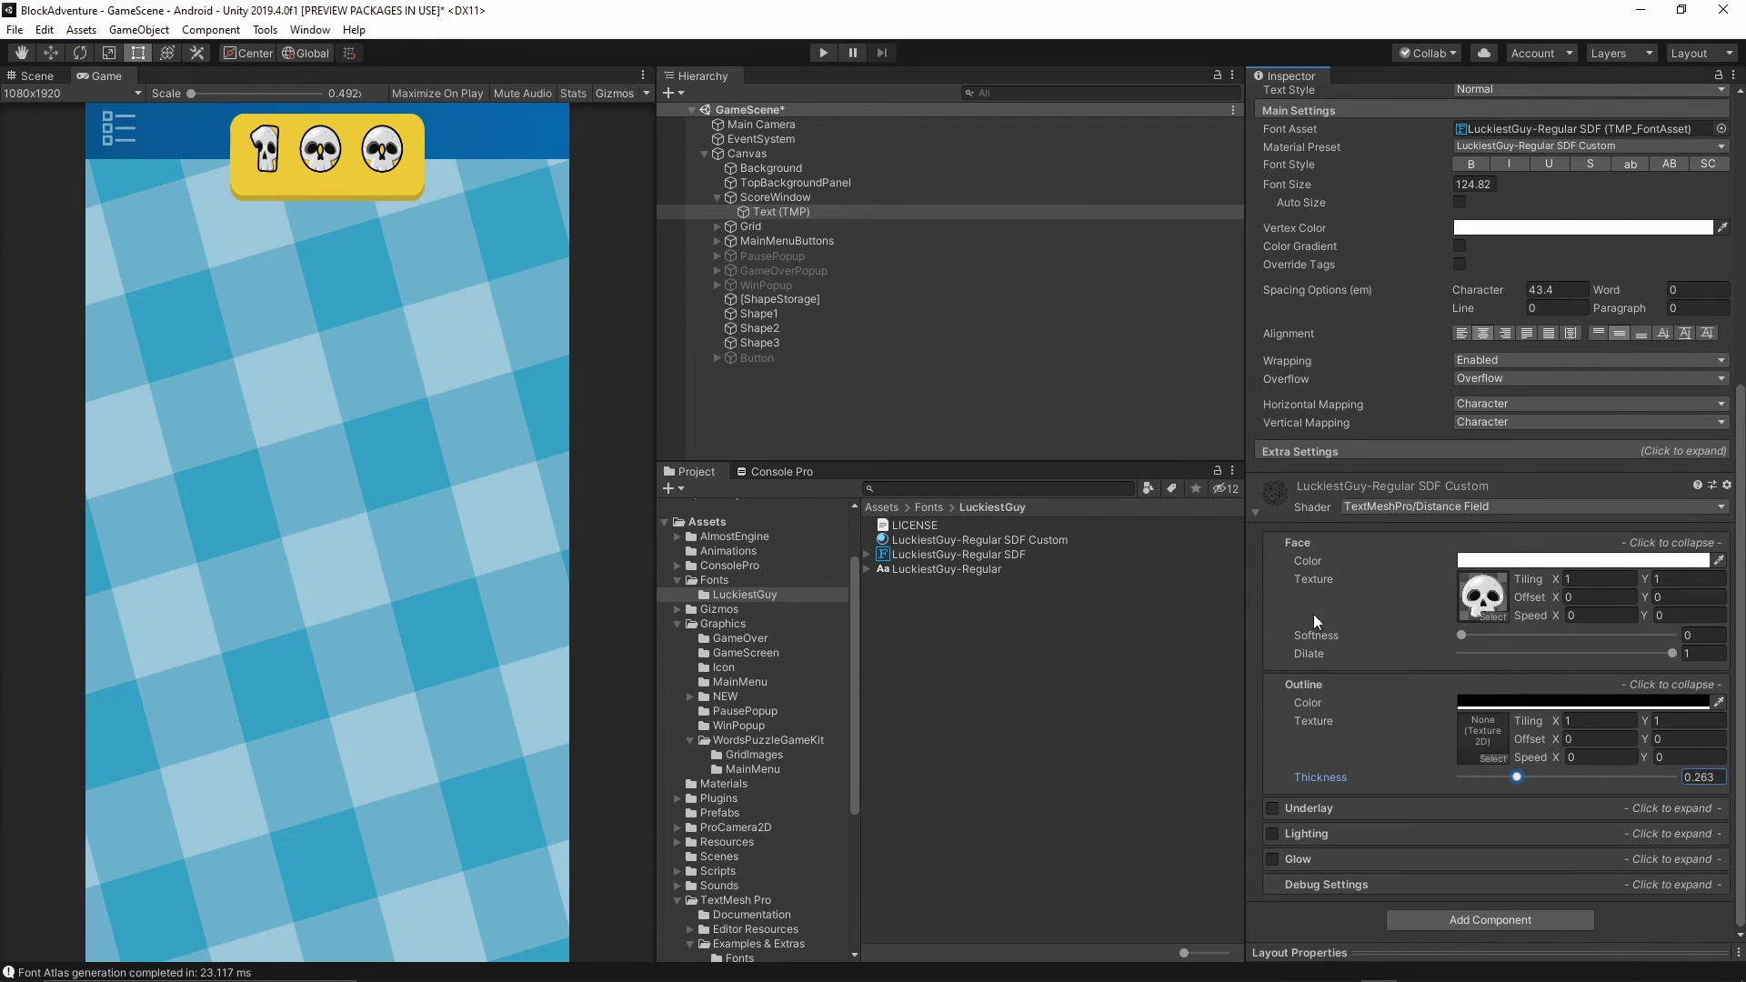
- Add a second TextMeshPro text object directly under the Canvas
{"action": "scroll", "coordinate": [1415, 704], "scroll_direction": "up", "scroll_amount": 4}
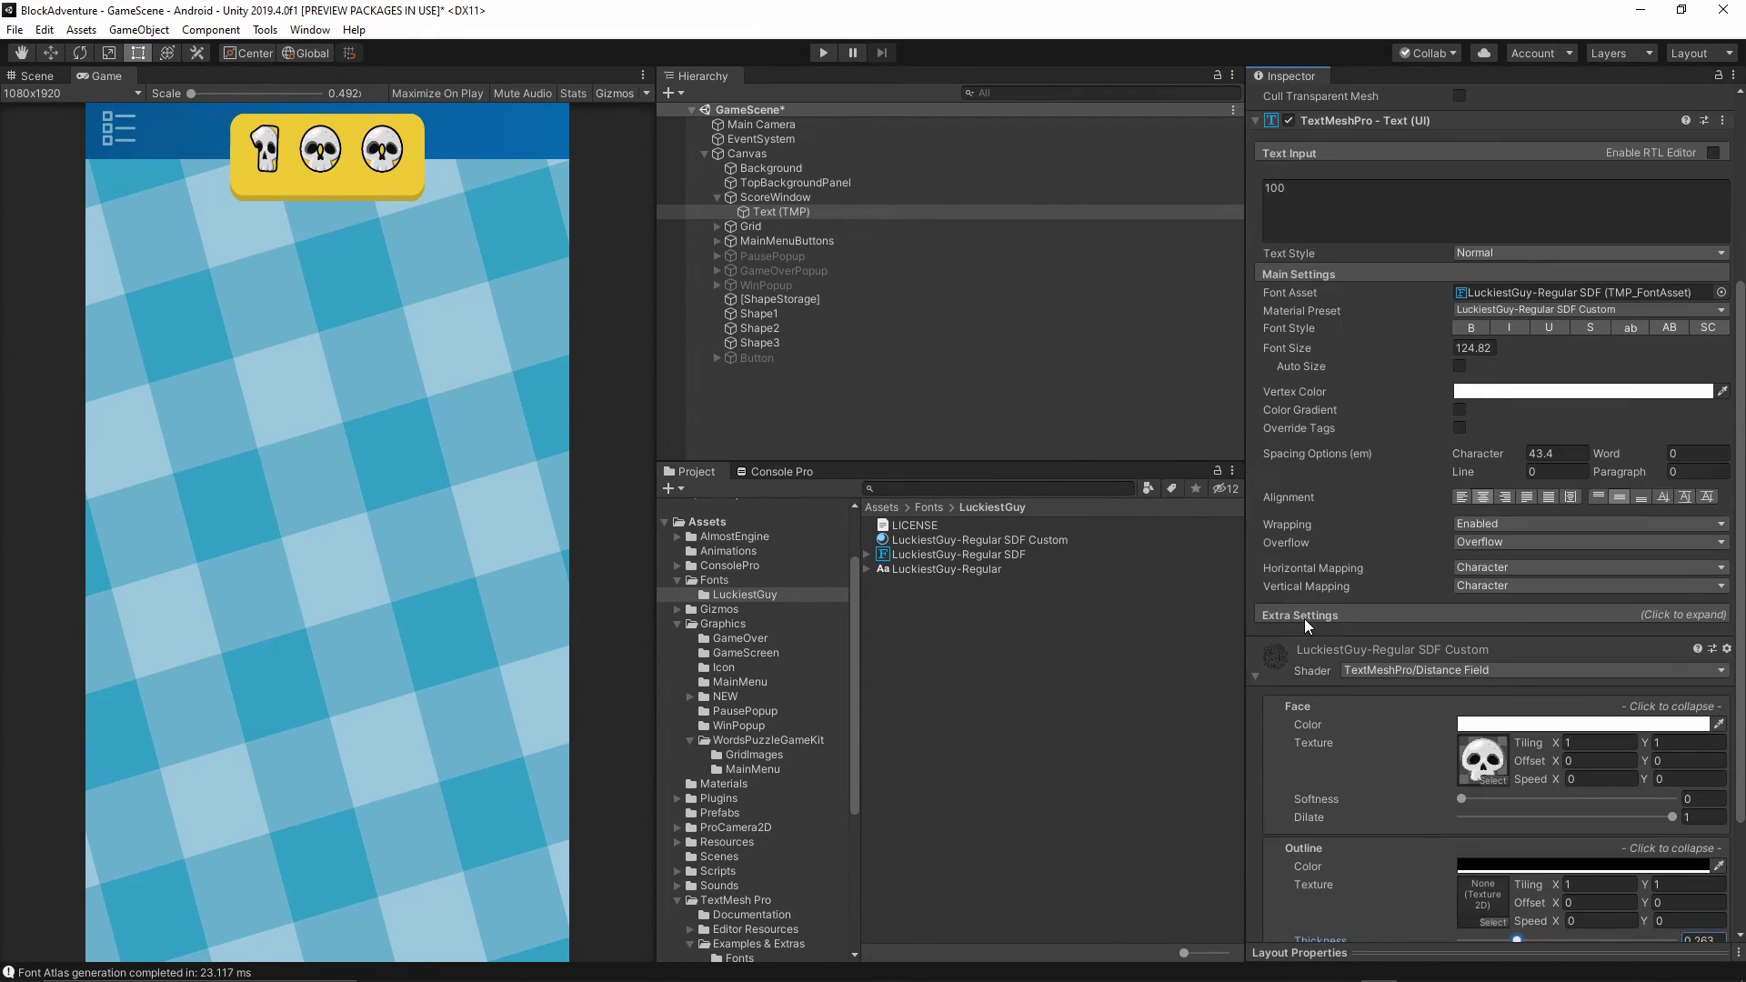
{"action": "left_click", "coordinate": [756, 190]}
{"action": "right_click", "coordinate": [743, 157]}
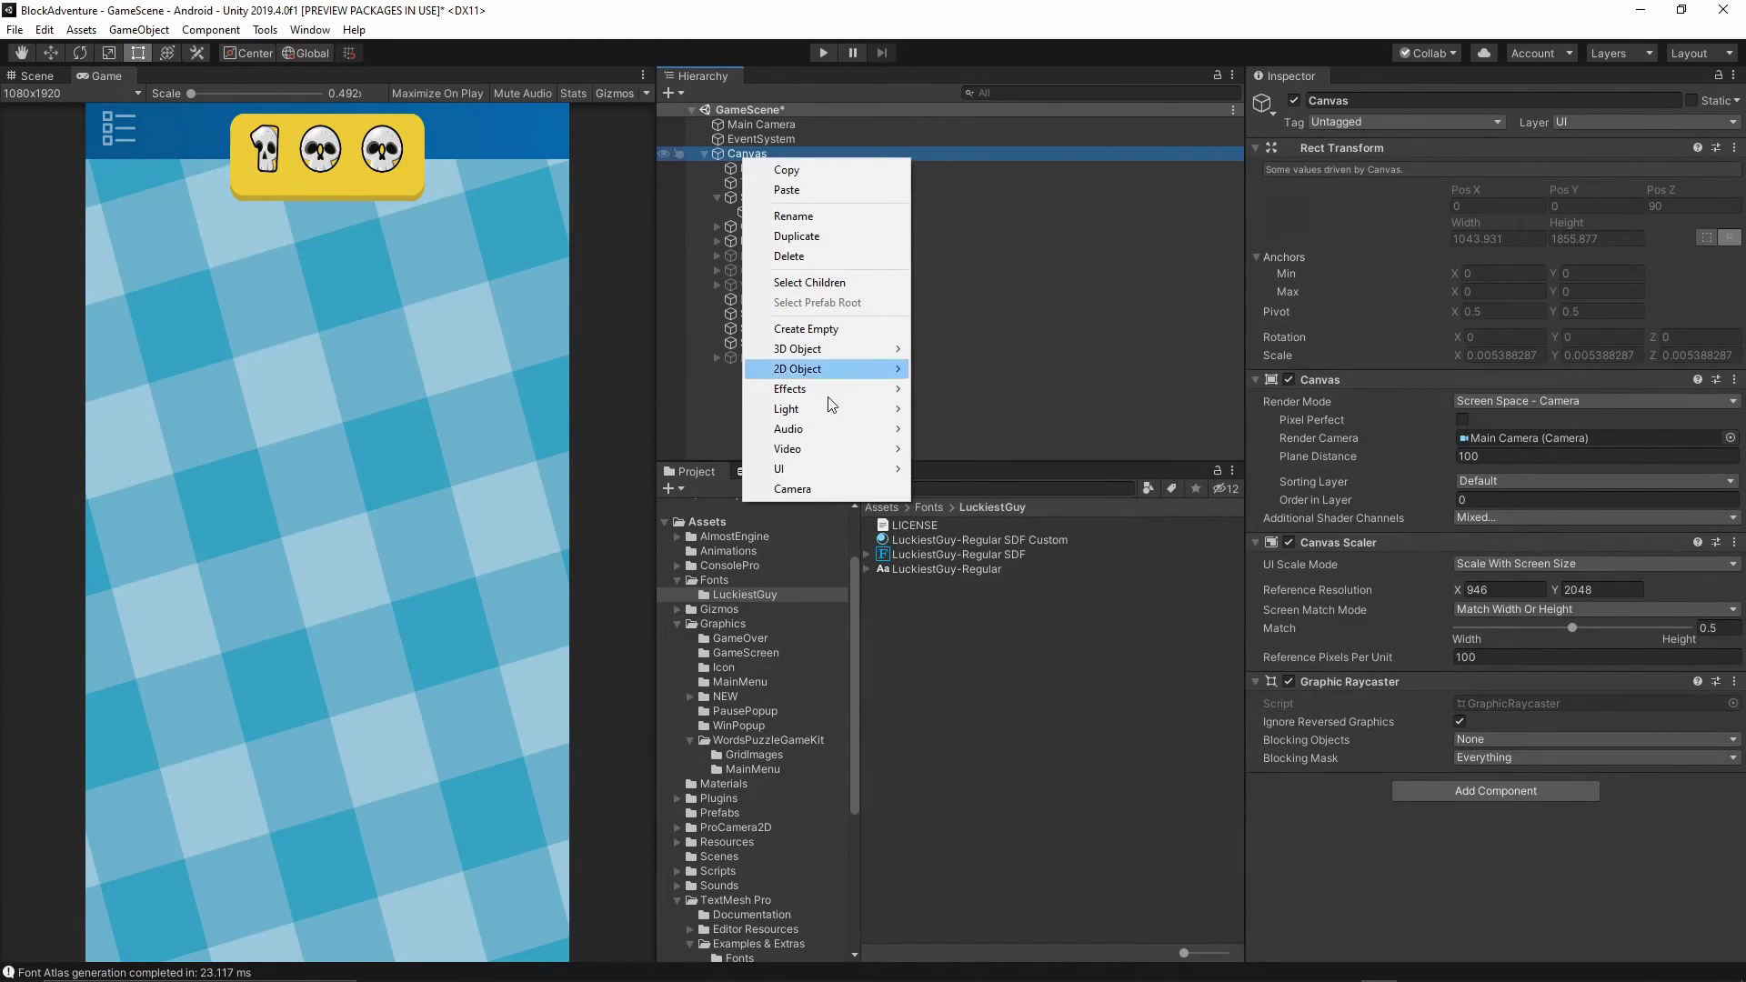
{"action": "mouse_move", "coordinate": [819, 469]}
{"action": "left_click", "coordinate": [994, 489]}
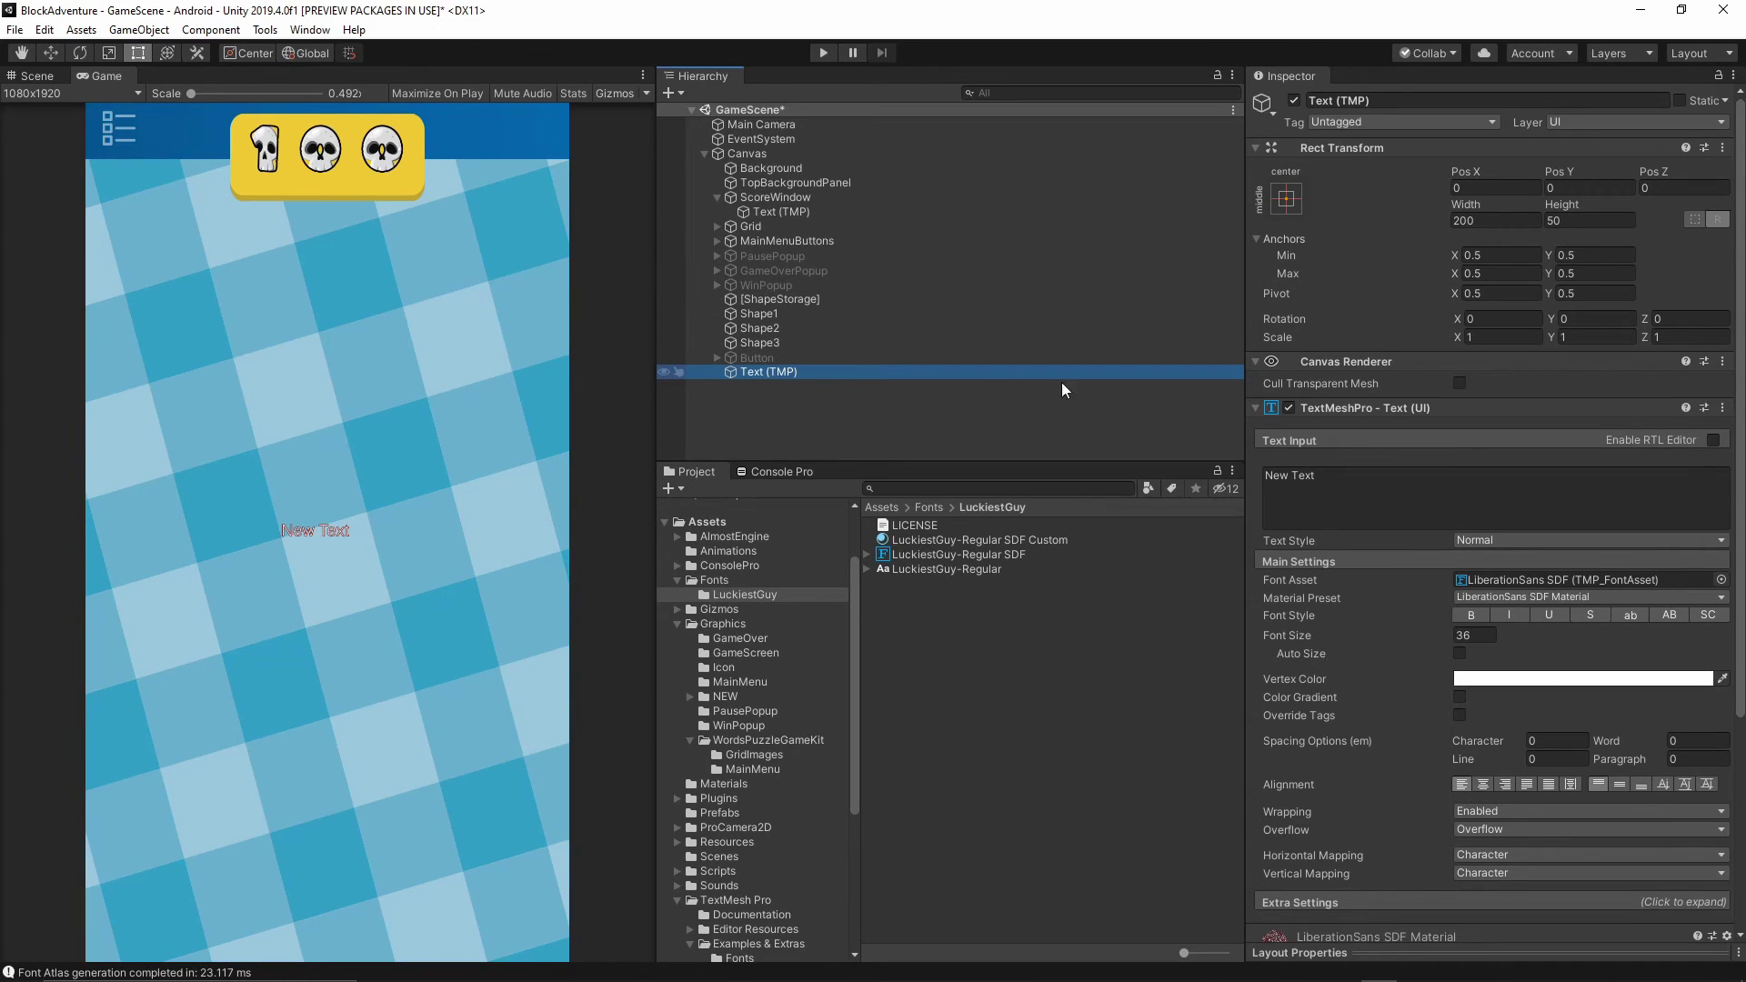
- Assign the LuckiestGuy-Regular SDF font asset to the new text and try the custom material preset before restoring LuckiestGuy-Regular SDF Material
{"action": "left_click_drag", "start_coordinate": [919, 551], "coordinate": [1478, 583]}
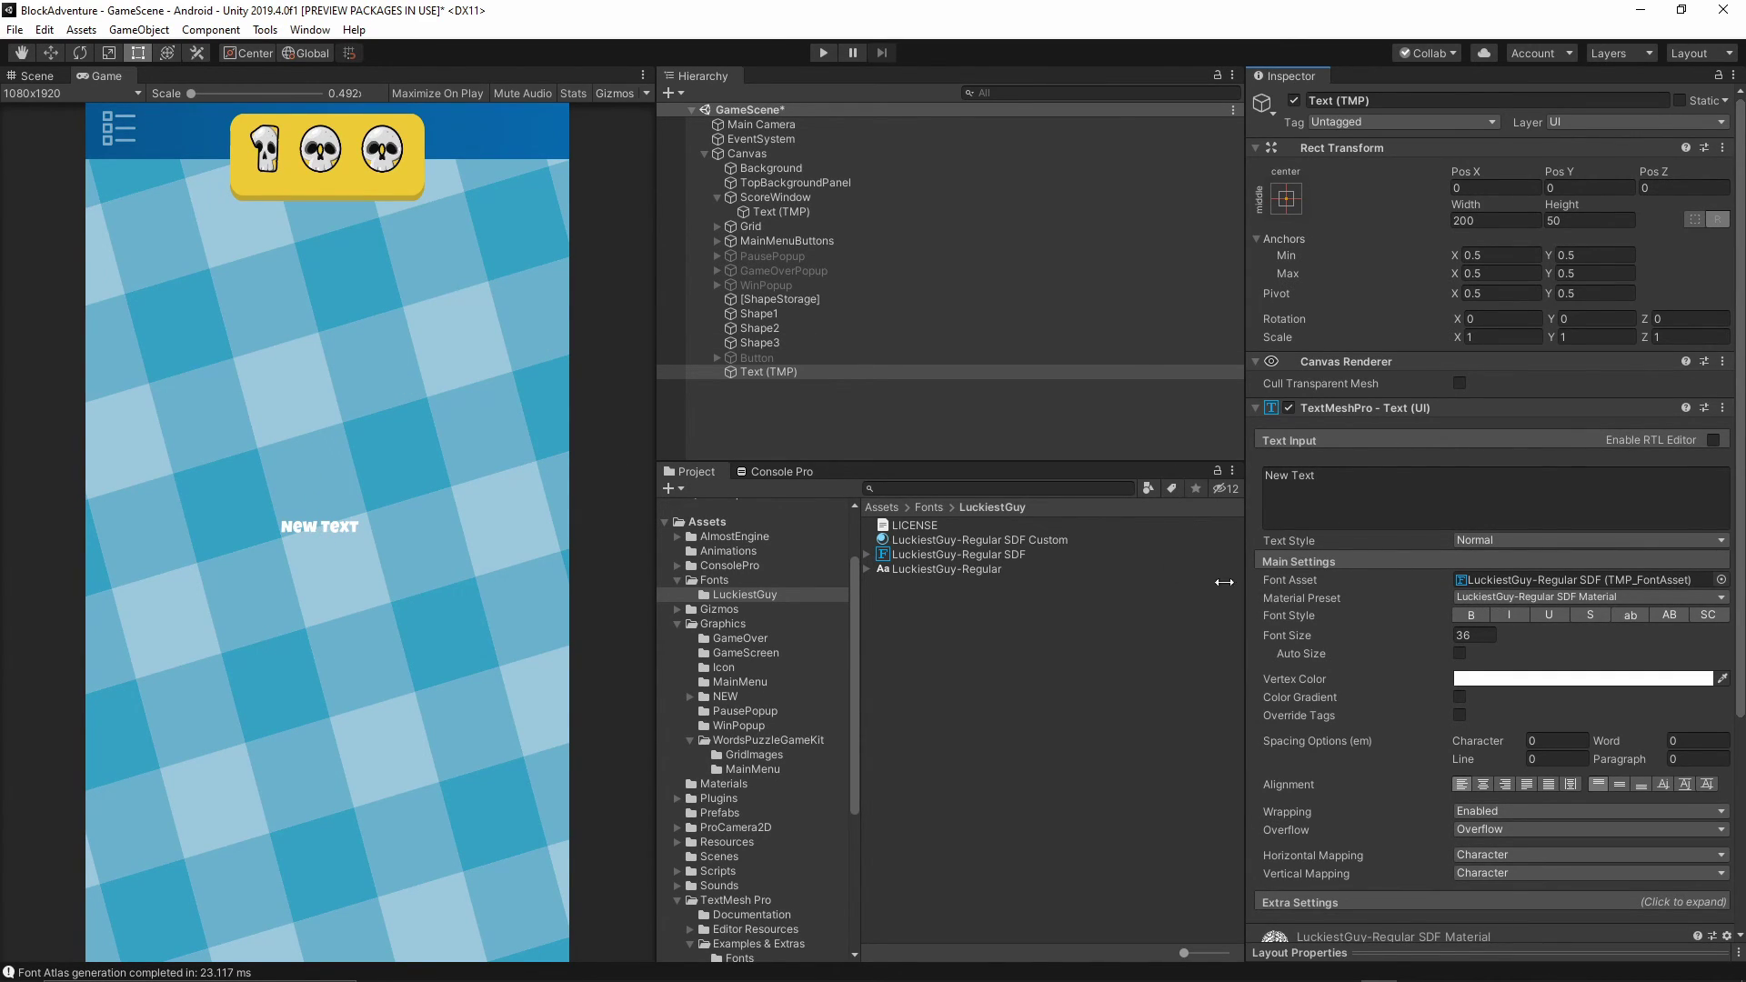
{"action": "left_click", "coordinate": [1492, 597]}
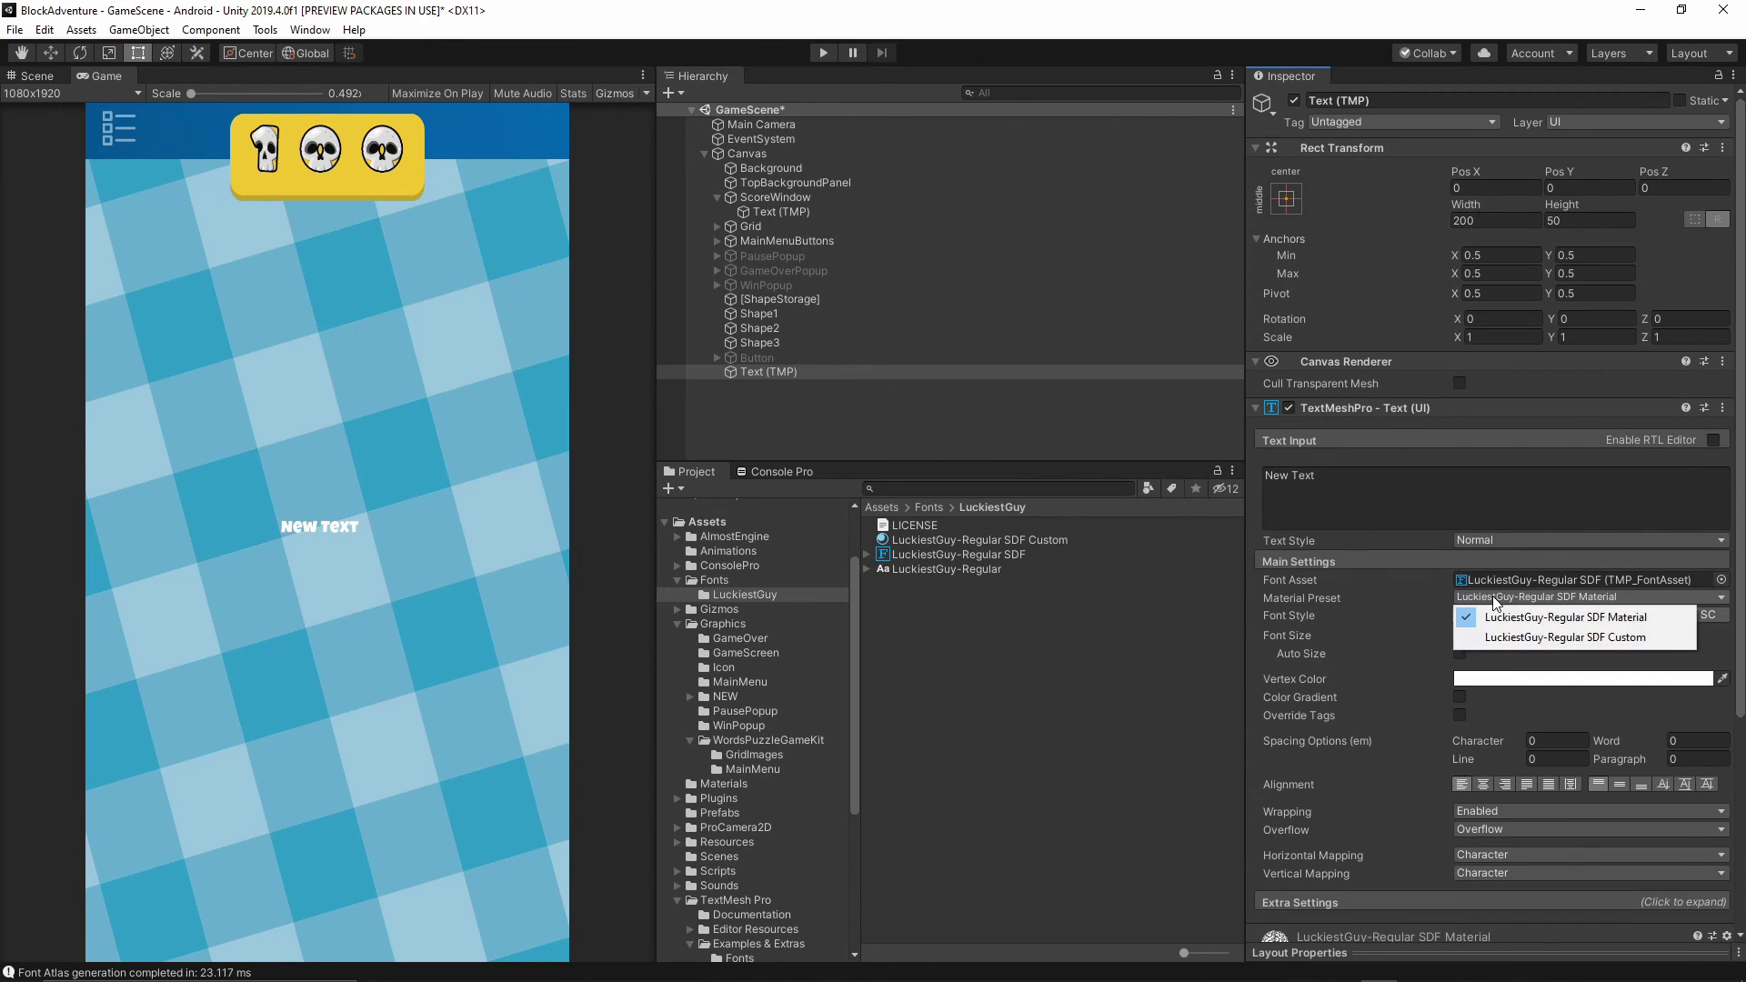
{"action": "left_click", "coordinate": [1510, 639]}
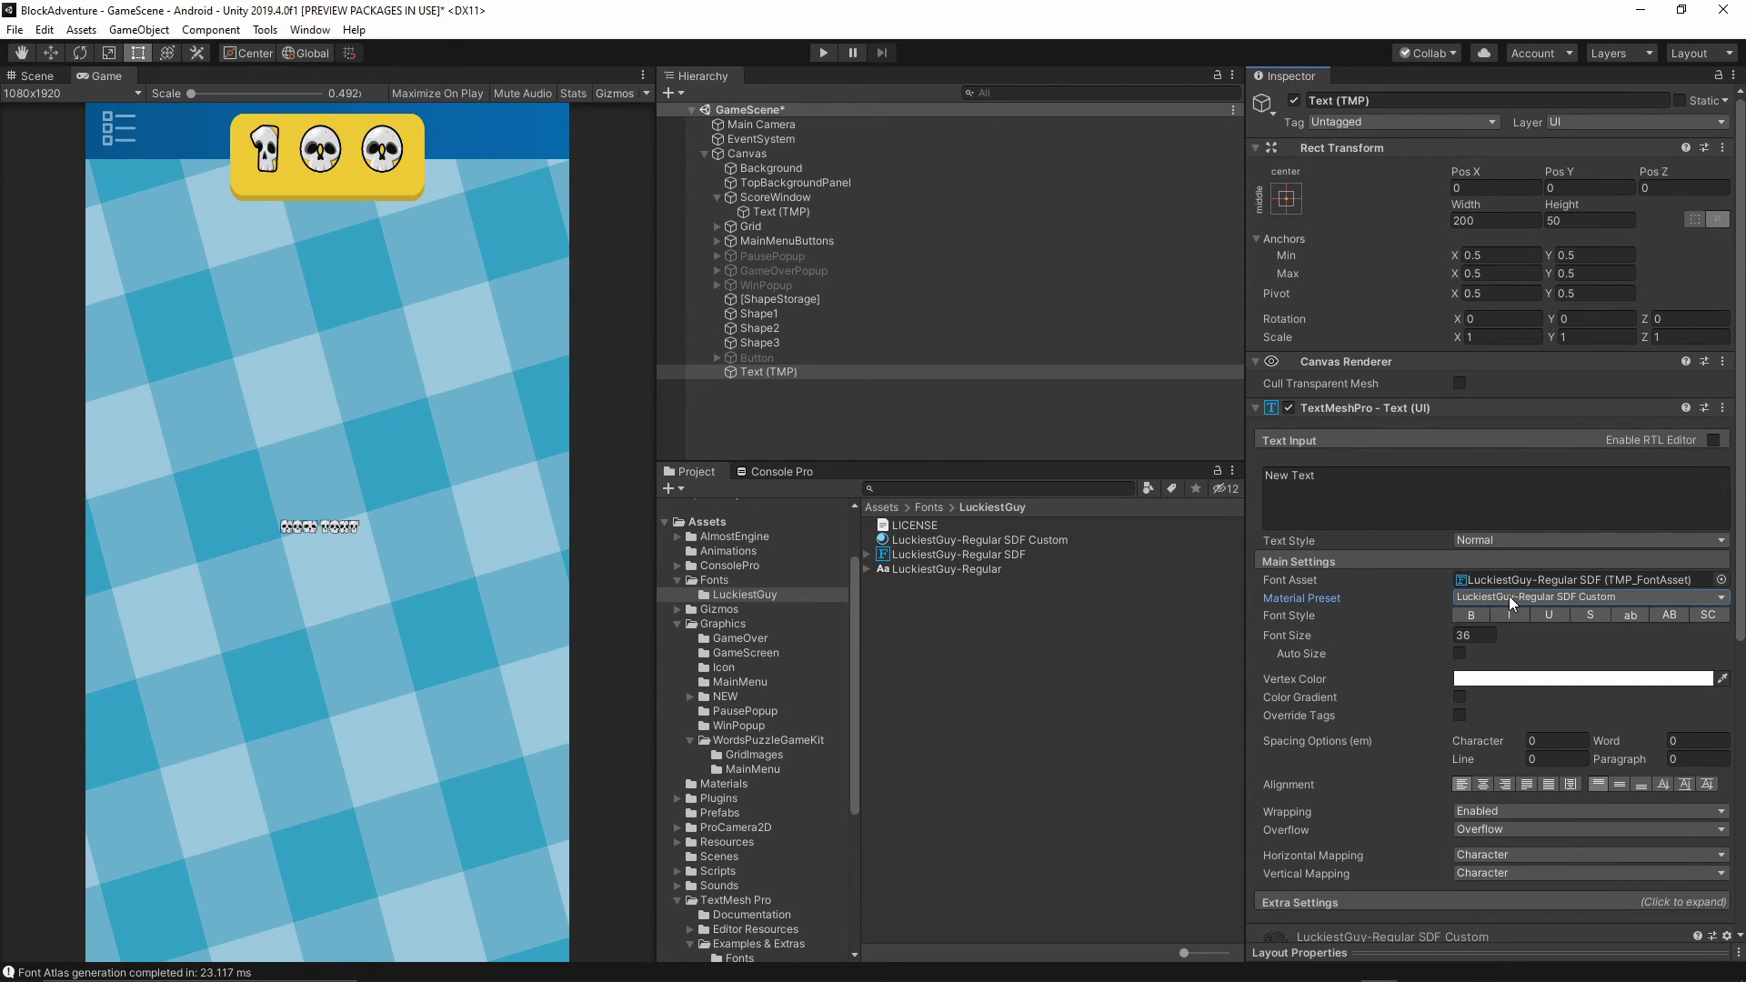
{"action": "left_click", "coordinate": [1508, 596]}
{"action": "left_click", "coordinate": [1537, 618]}
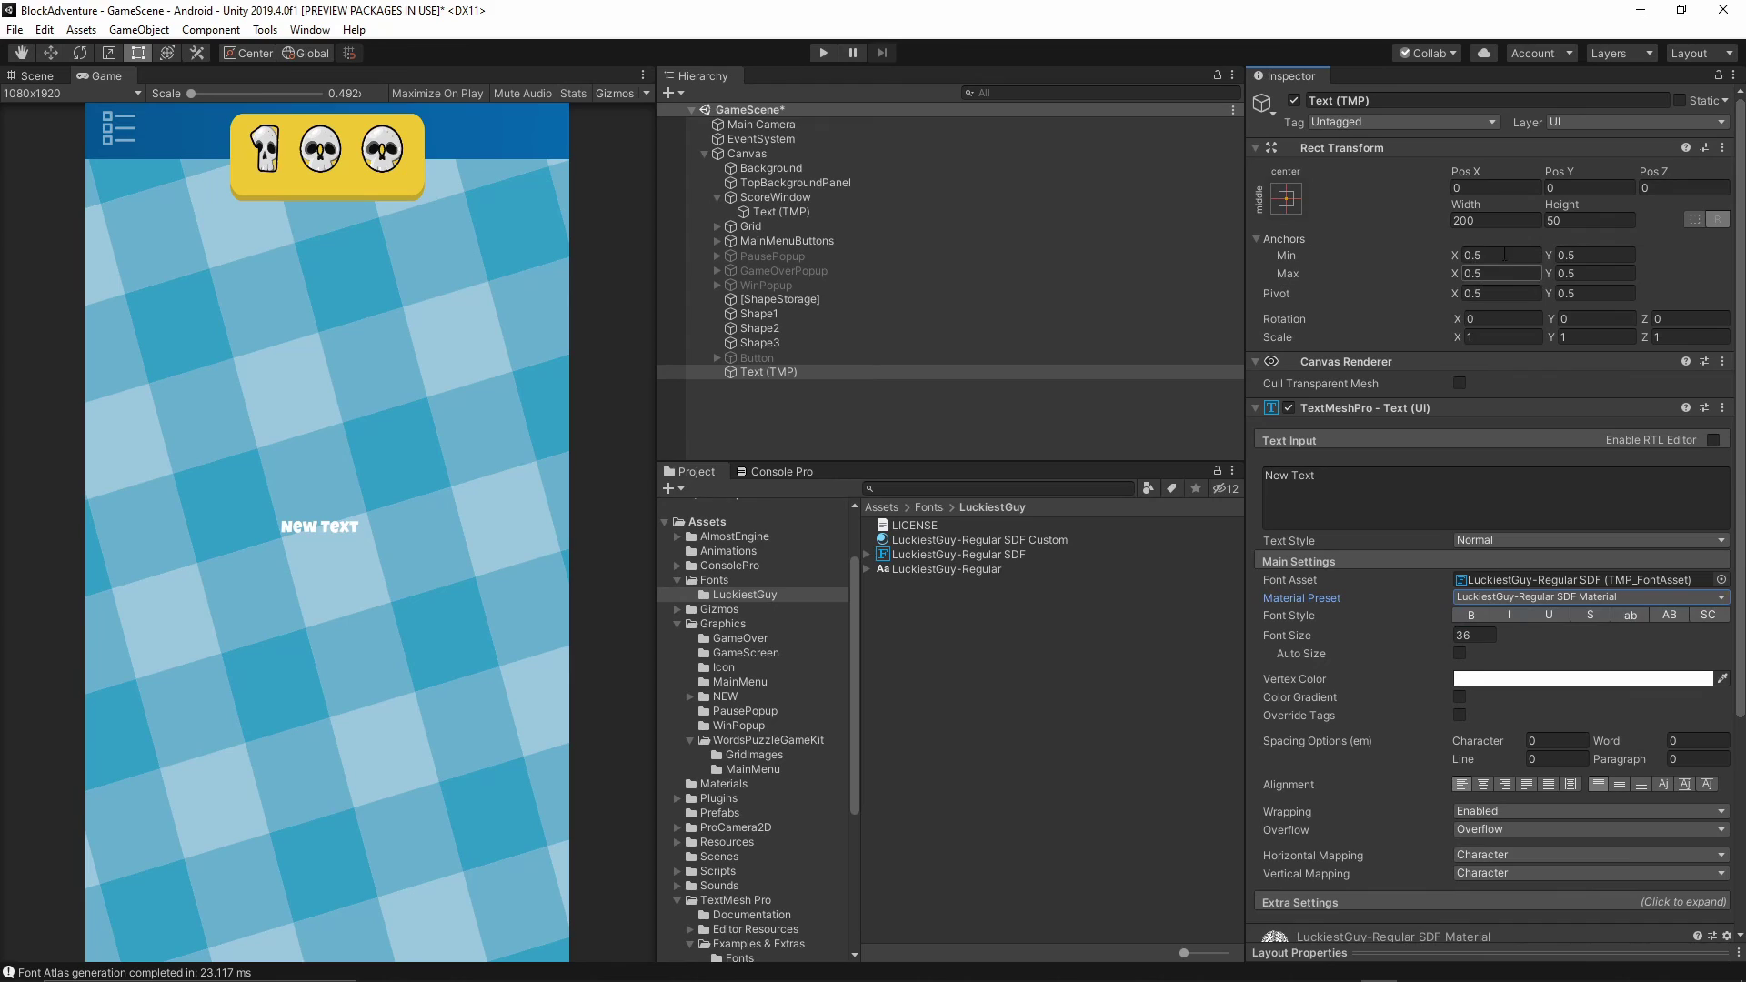
- Resize the new text to 500 by 200 and enlarge its font size to about 134.43
{"action": "left_click", "coordinate": [1494, 221]}
{"action": "type", "text": "500"}
{"action": "key", "text": "Tab"}
{"action": "type", "text": "200"}
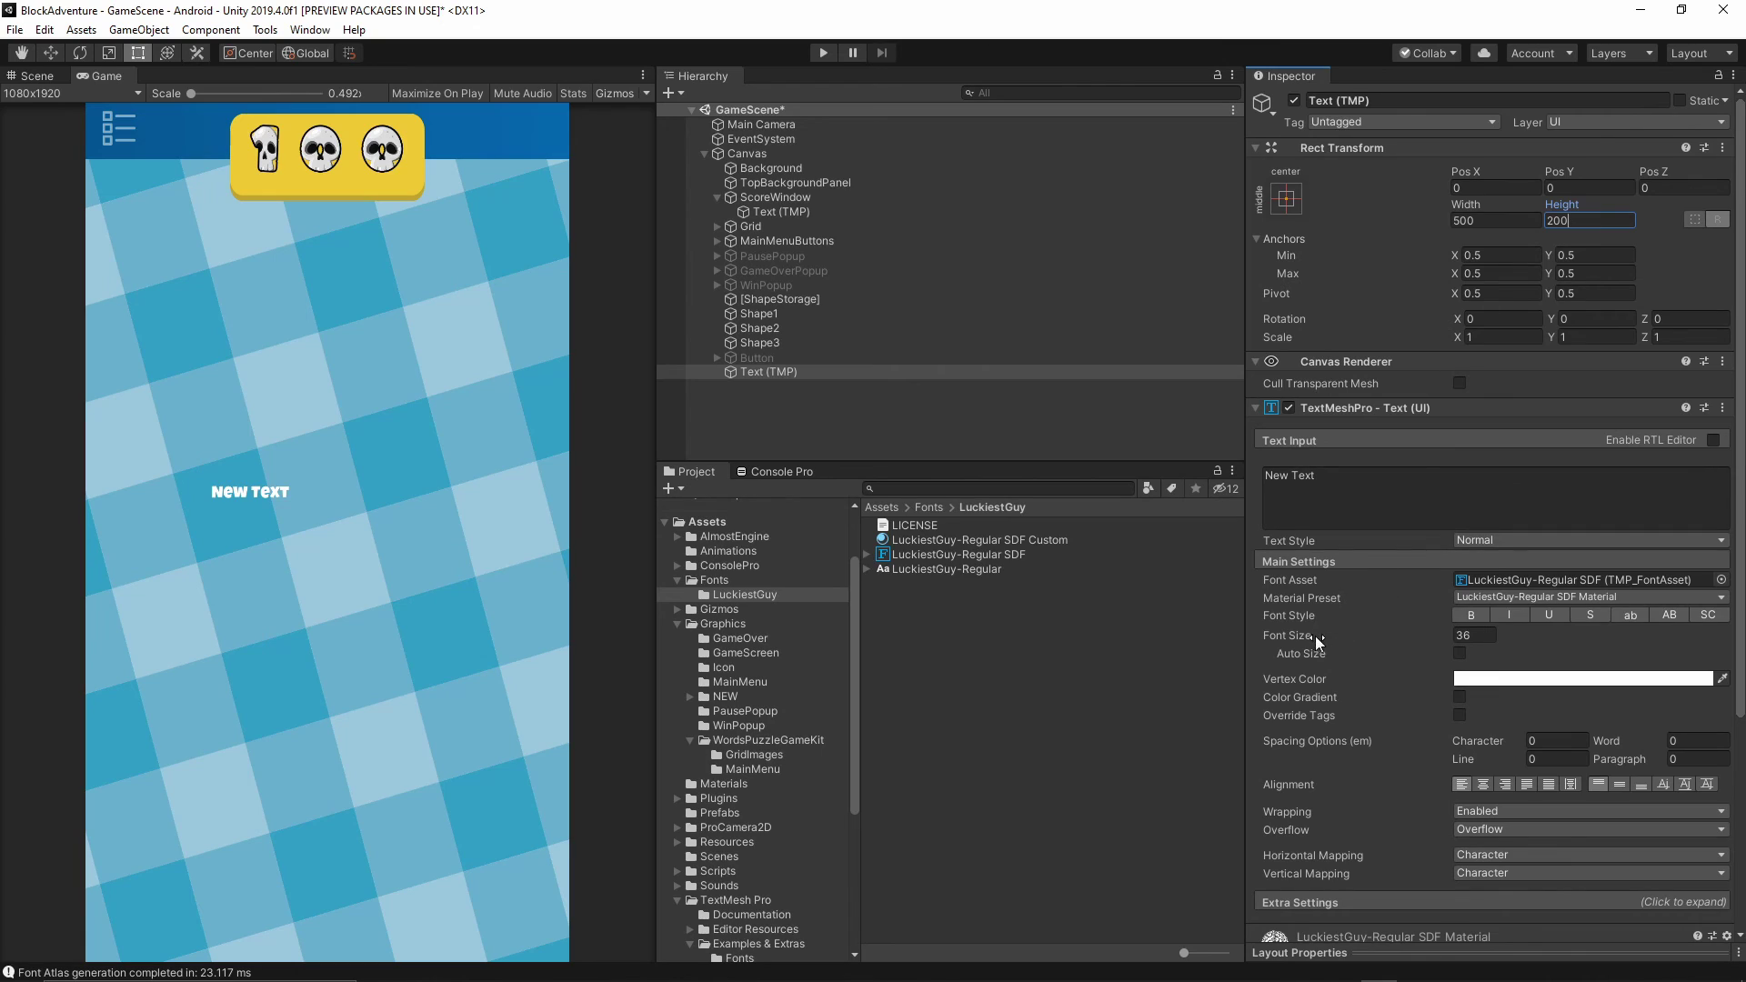
{"action": "left_click_drag", "start_coordinate": [1315, 635], "coordinate": [836, 635]}
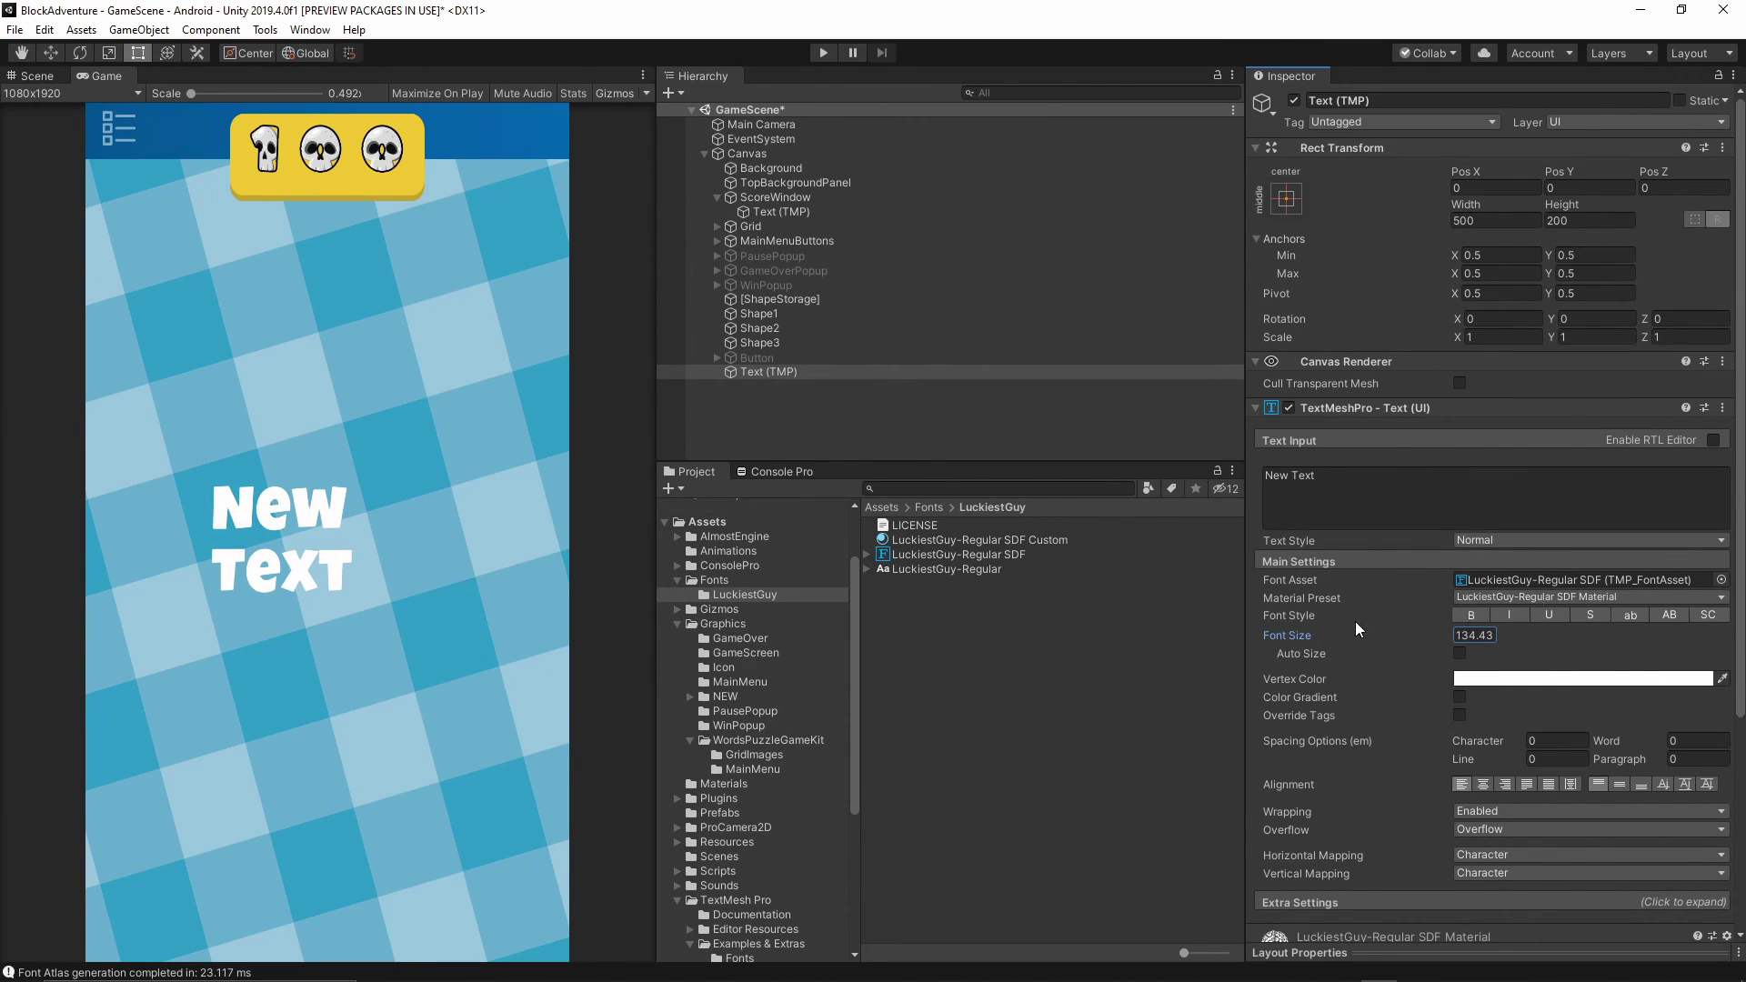
- Apply the LuckiestGuy-Regular SDF Custom preset to the new text, with character spacing about 50.61 and font size about 99.5
{"action": "left_click", "coordinate": [1502, 599]}
{"action": "left_click", "coordinate": [1524, 637]}
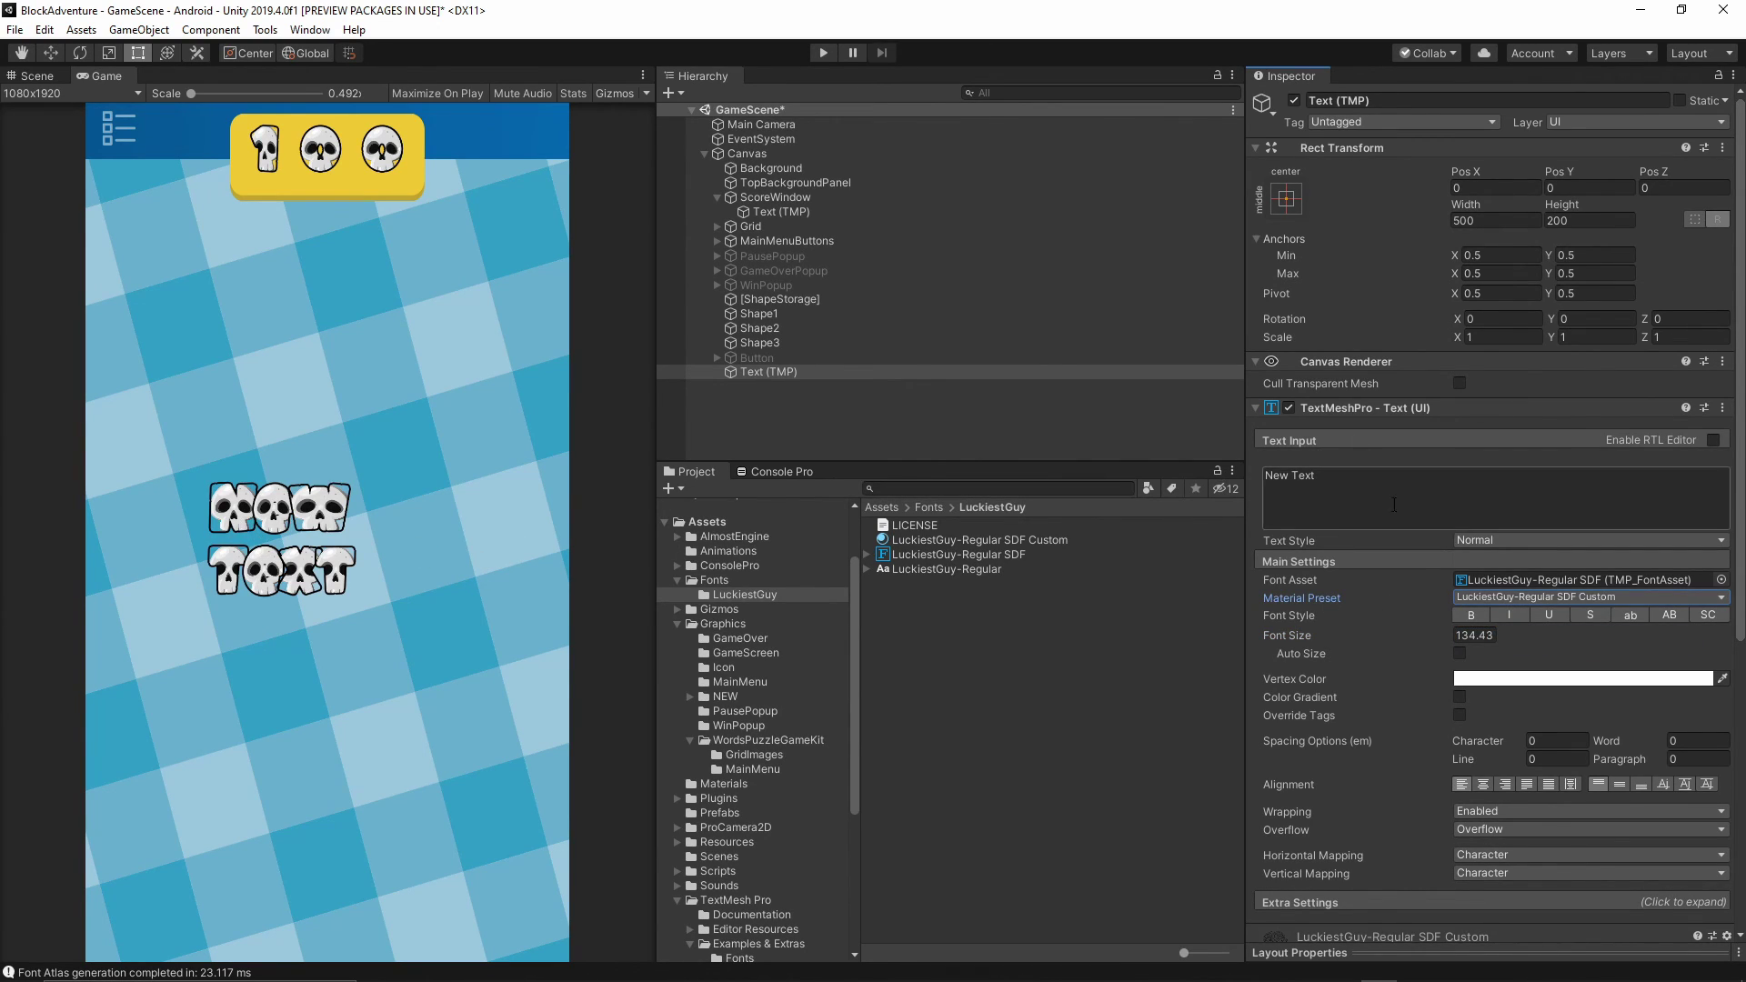
{"action": "left_click_drag", "start_coordinate": [1455, 740], "coordinate": [1709, 761]}
{"action": "left_click_drag", "start_coordinate": [1393, 636], "coordinate": [1328, 688]}
- Switch the new text between its default and custom material presets, ending on LuckiestGuy-Regular SDF Material
{"action": "left_click", "coordinate": [1491, 597]}
{"action": "left_click", "coordinate": [1546, 617]}
{"action": "left_click", "coordinate": [1499, 597]}
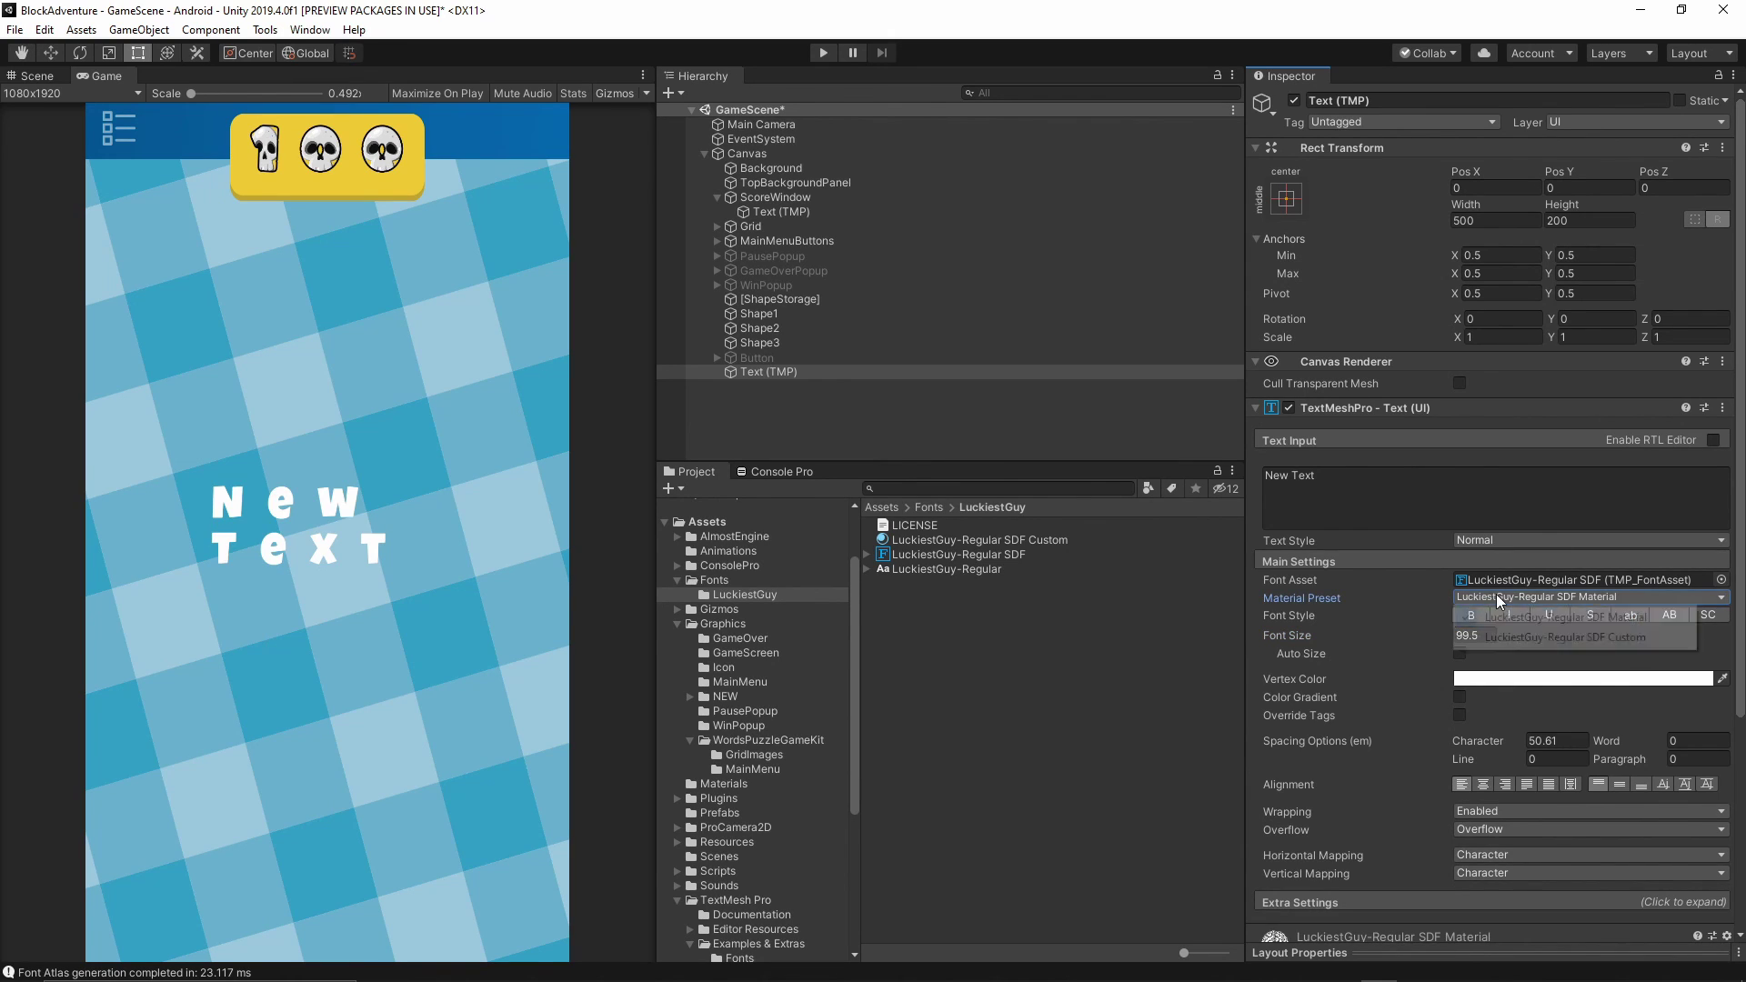
{"action": "left_click", "coordinate": [1505, 637]}
{"action": "left_click", "coordinate": [1499, 598]}
{"action": "left_click", "coordinate": [1466, 613]}
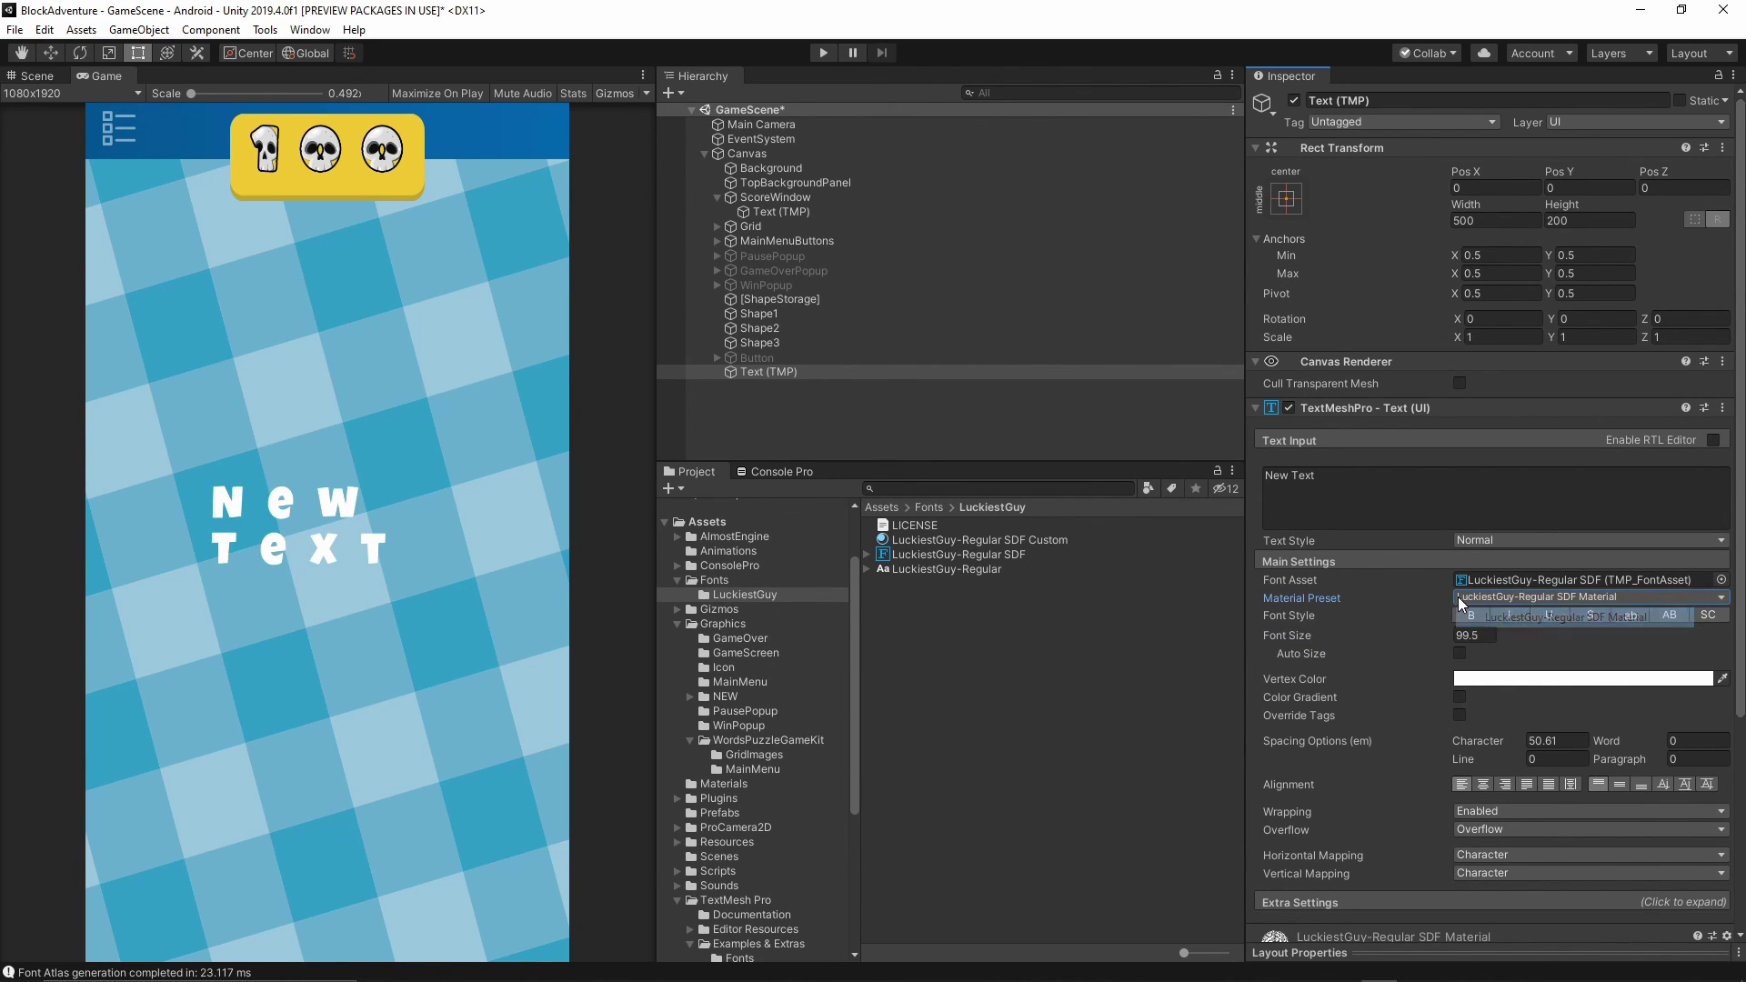